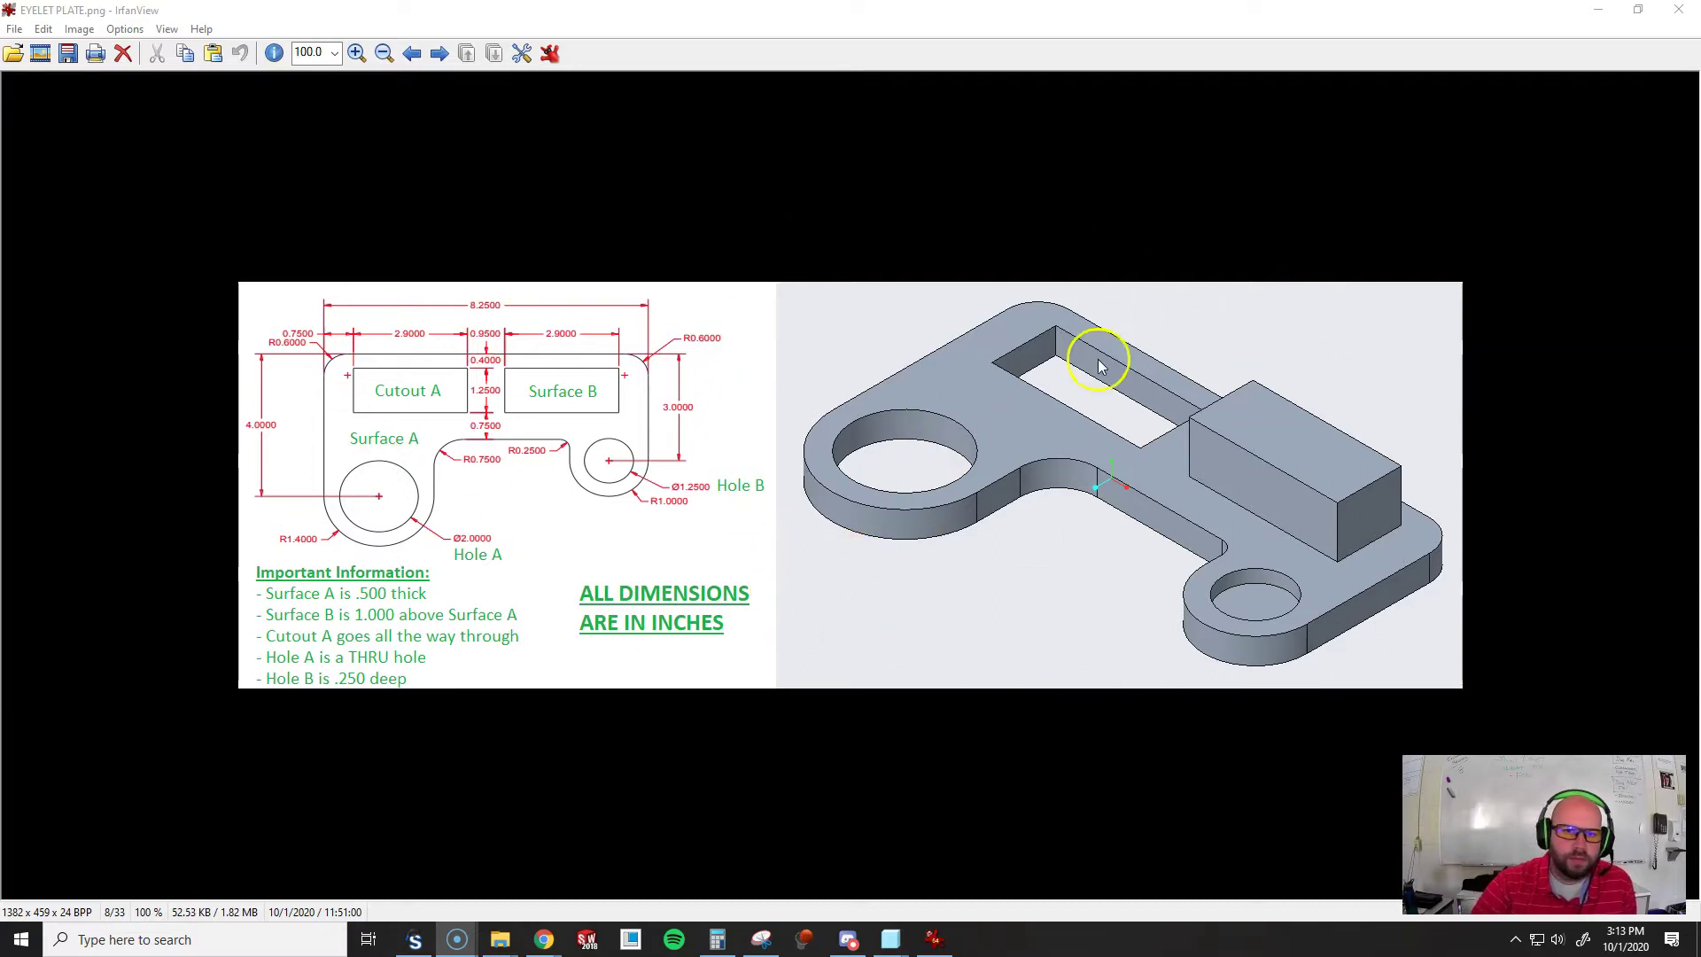
- Switch from the eyelet plate drawing to the MS1002-TOP_PLATE window and orbit the red plate
{"action": "left_click", "coordinate": [1597, 16]}
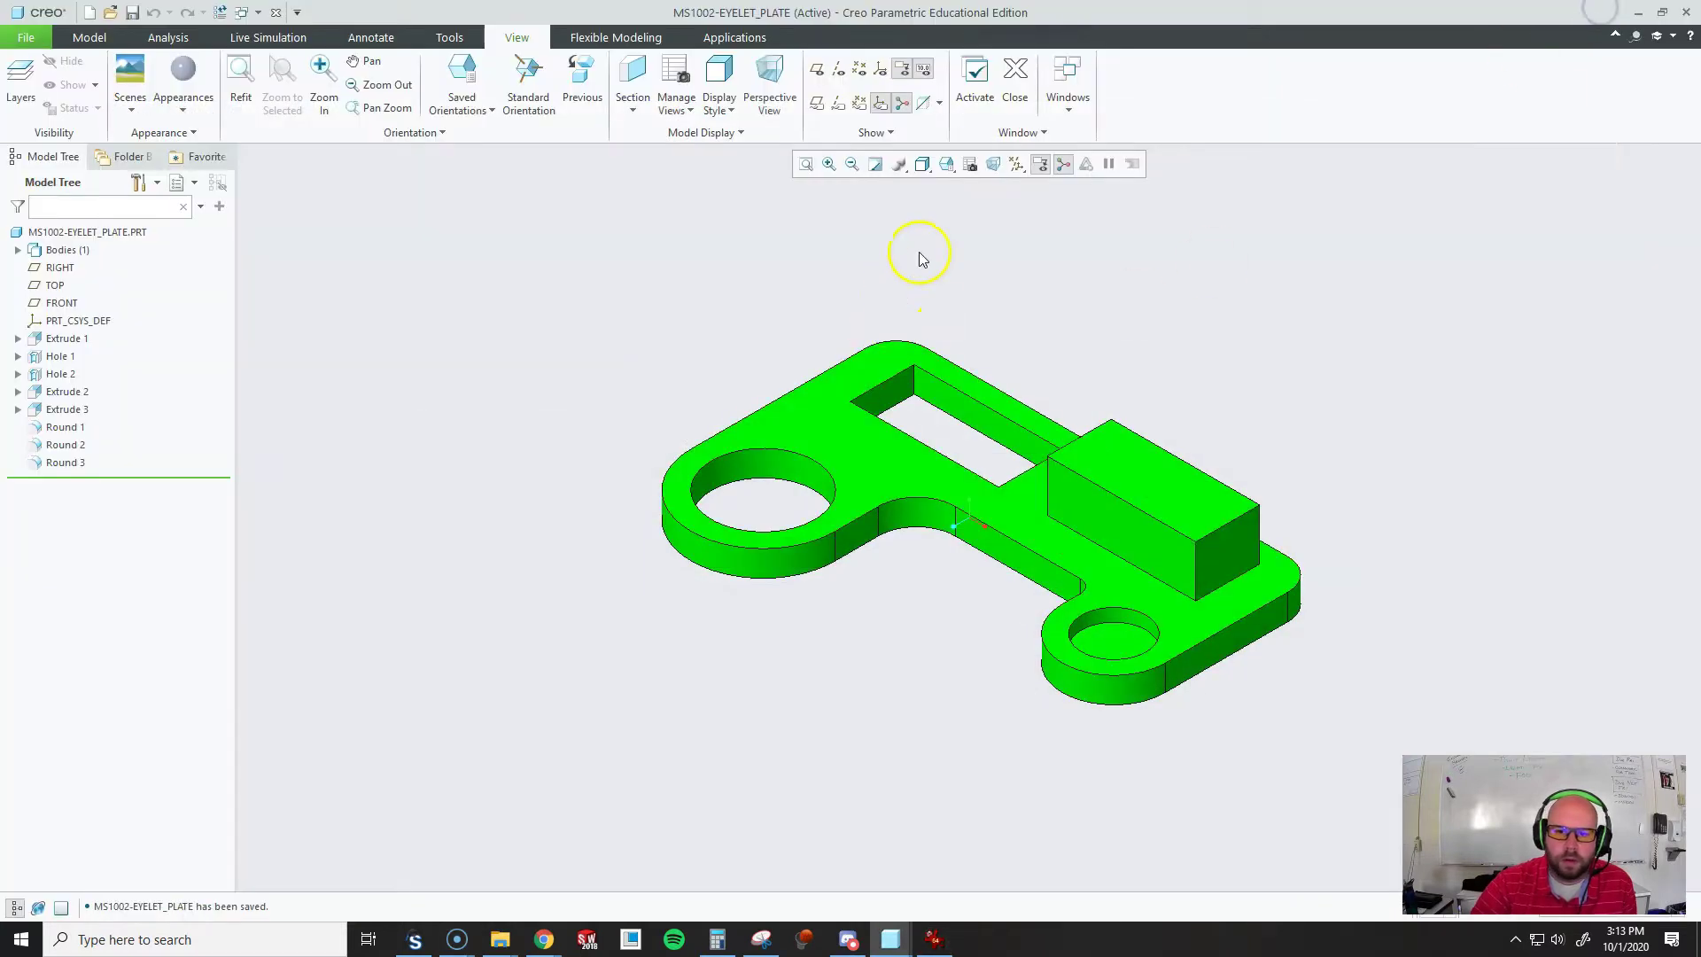
{"action": "left_click", "coordinate": [258, 12]}
{"action": "left_click", "coordinate": [204, 55]}
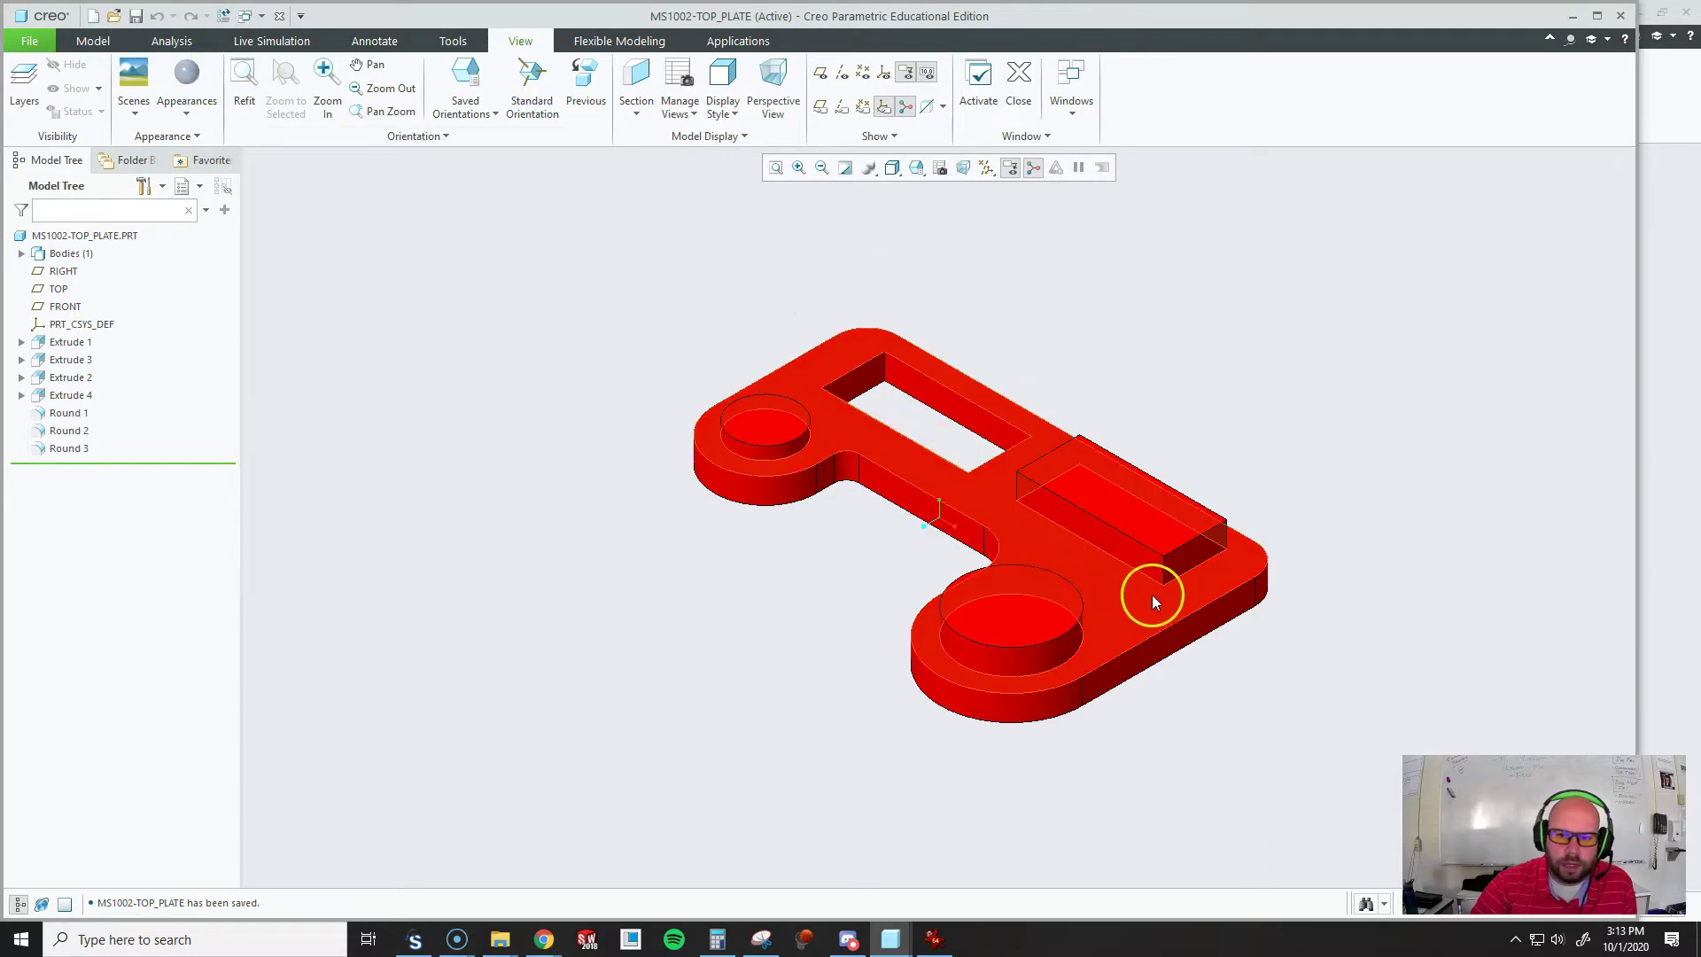
{"action": "middle_click_drag", "start_coordinate": [1143, 593], "coordinate": [1643, 506]}
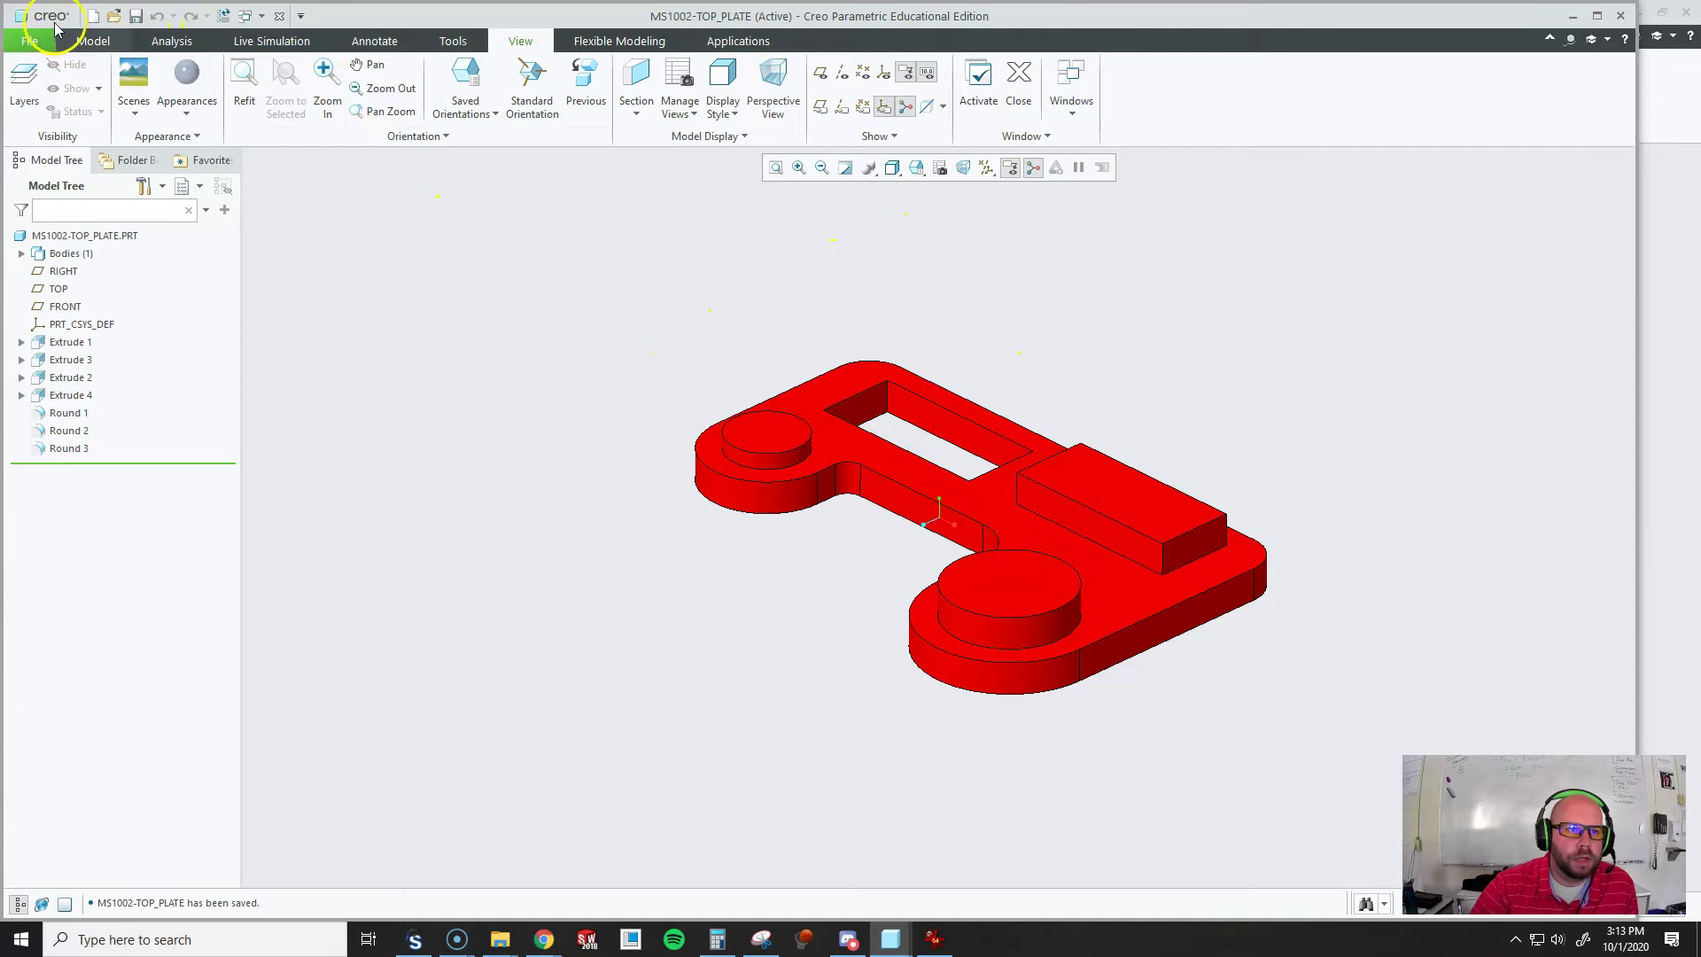
- Create a Design assembly named MS1002-EYELET_PLATE_ASSEMBLY using the default template
{"action": "left_click", "coordinate": [92, 14]}
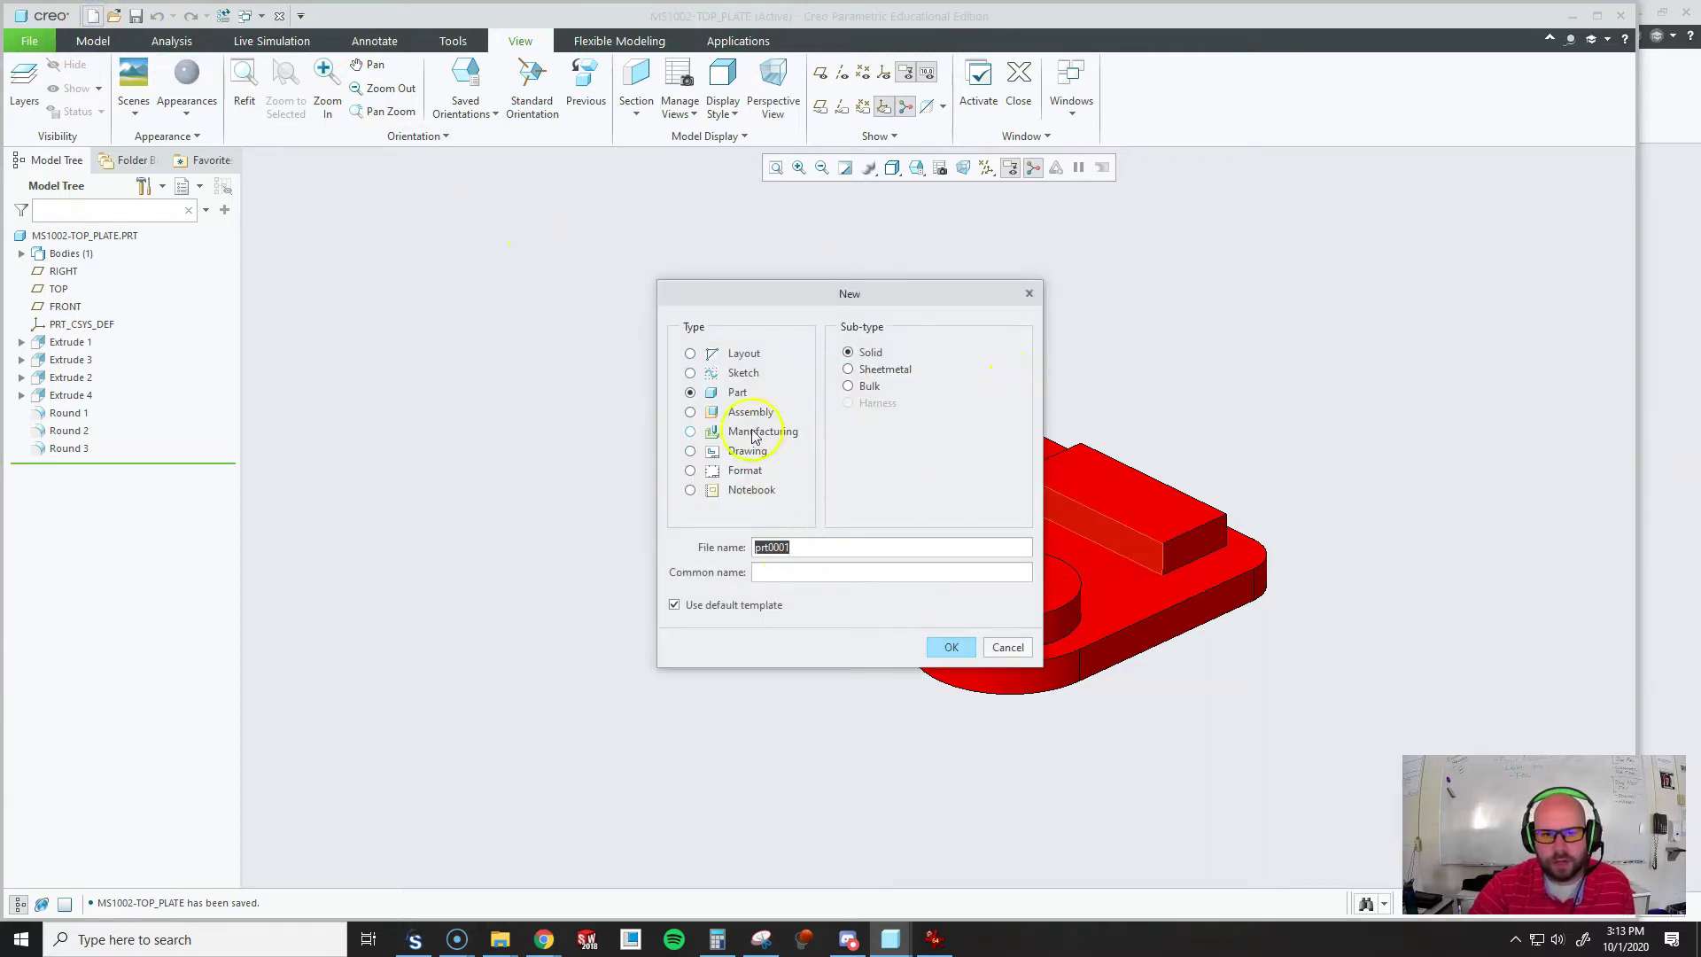
{"action": "left_click", "coordinate": [692, 413]}
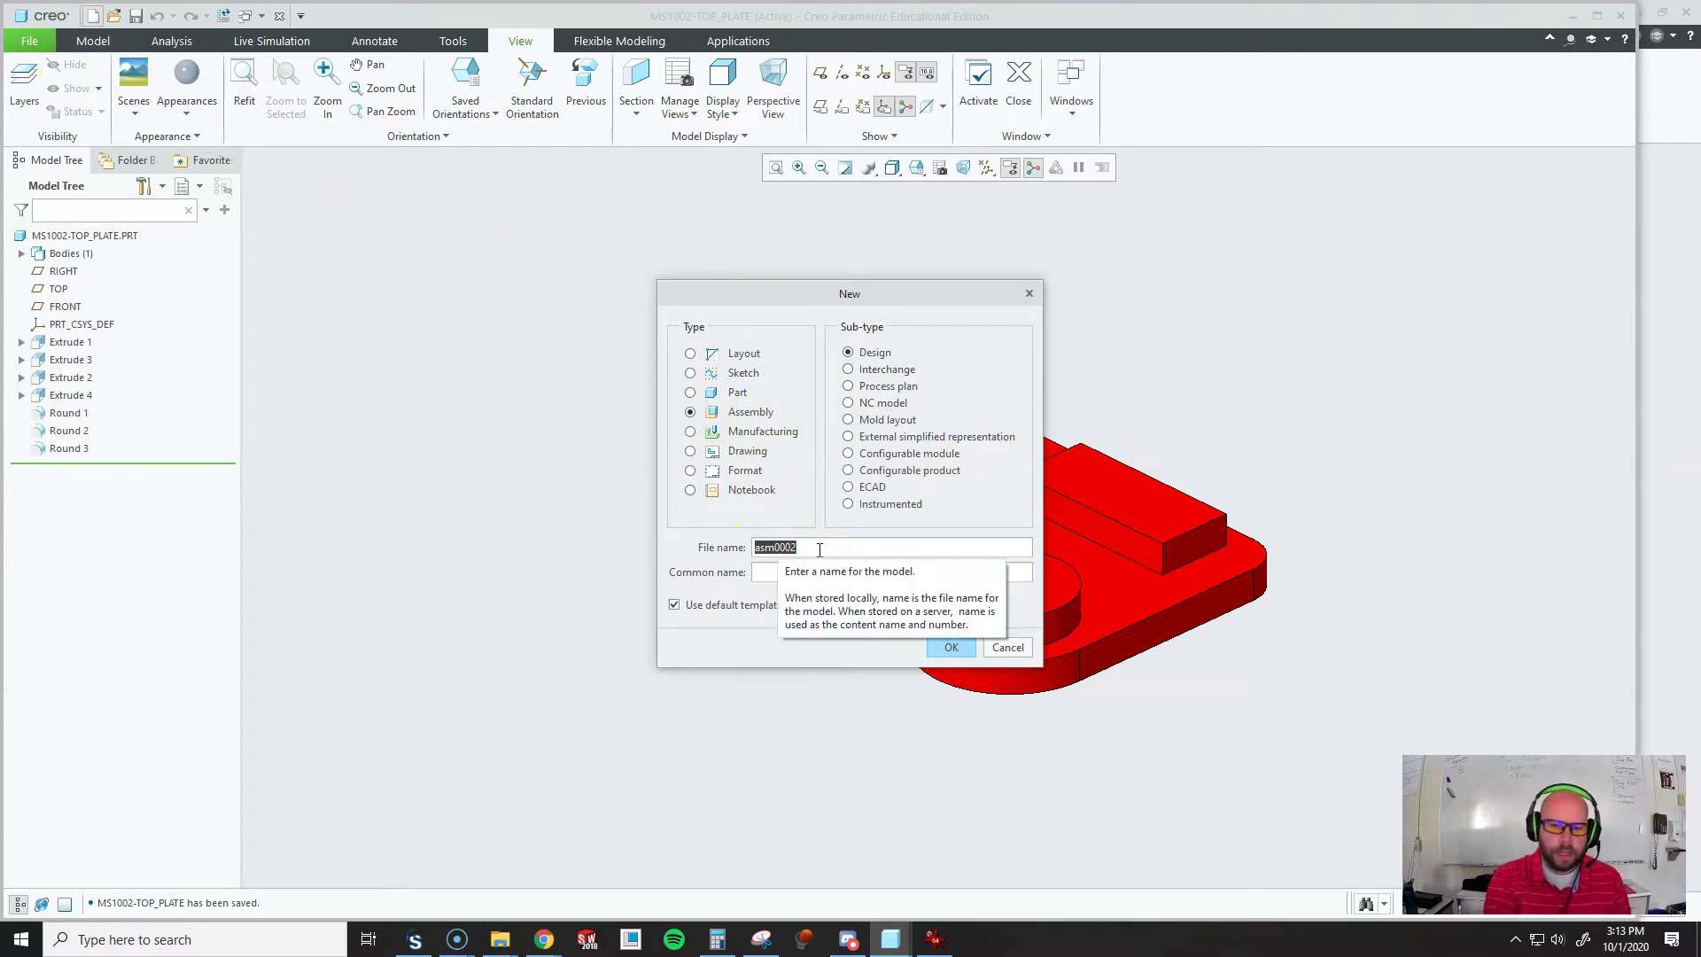
{"action": "type", "text": "MS1002-EYELET_PLATE_ASSEMBLY"}
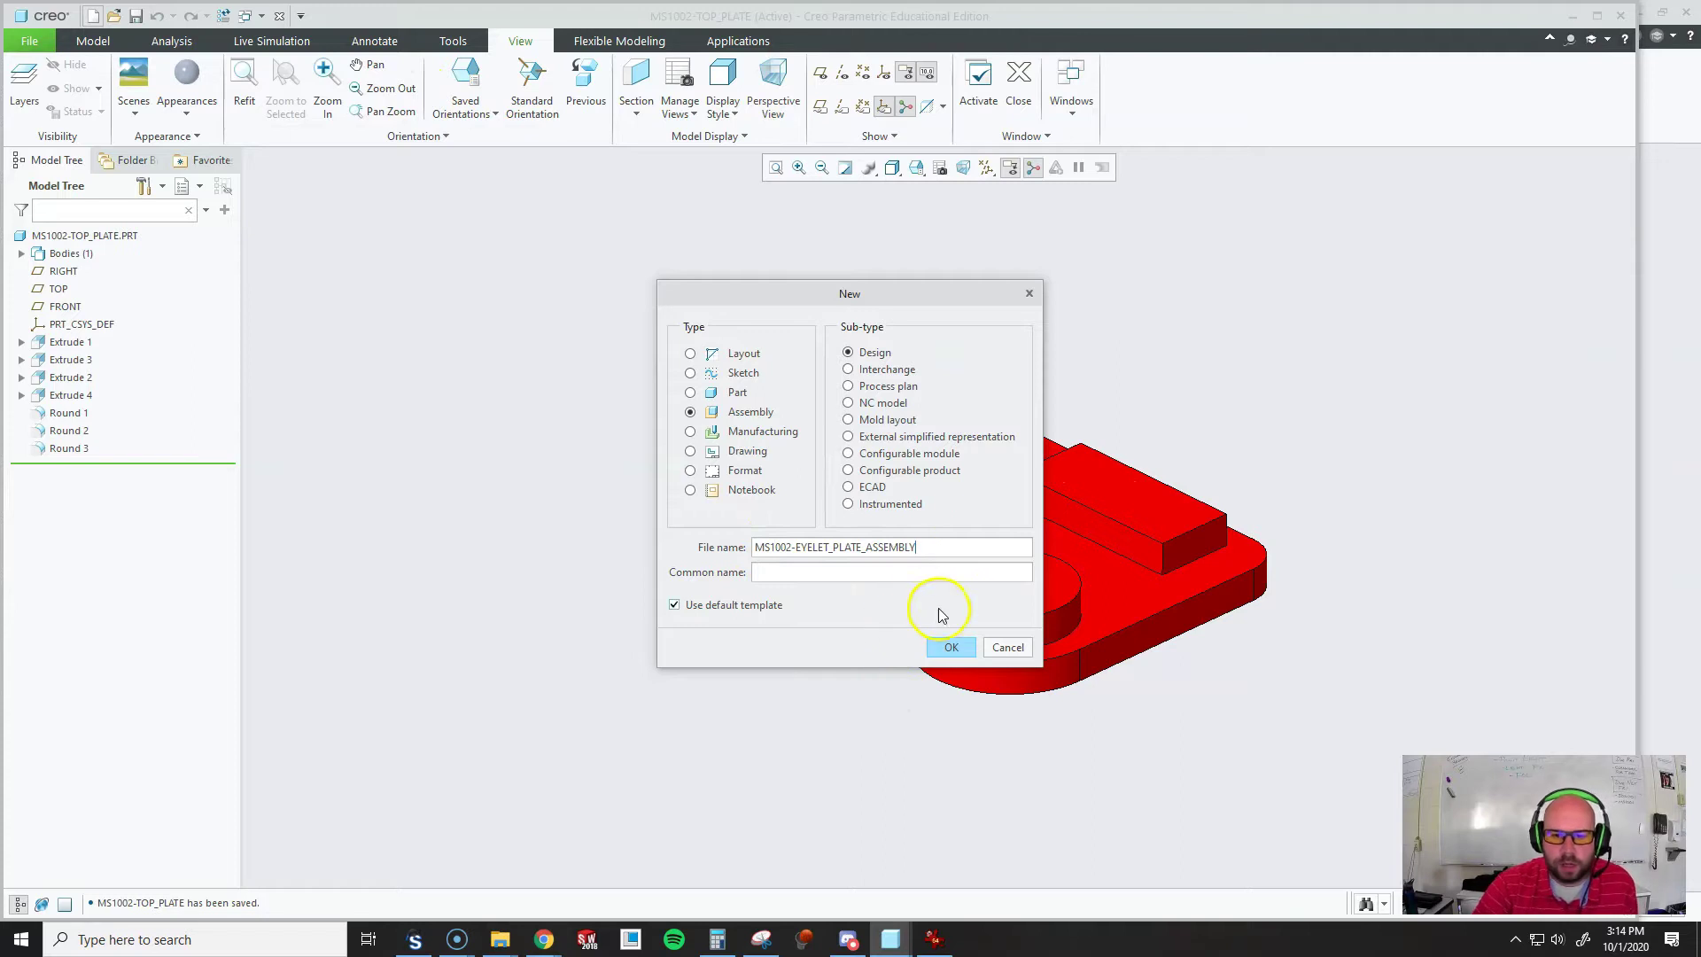
{"action": "left_click", "coordinate": [953, 648]}
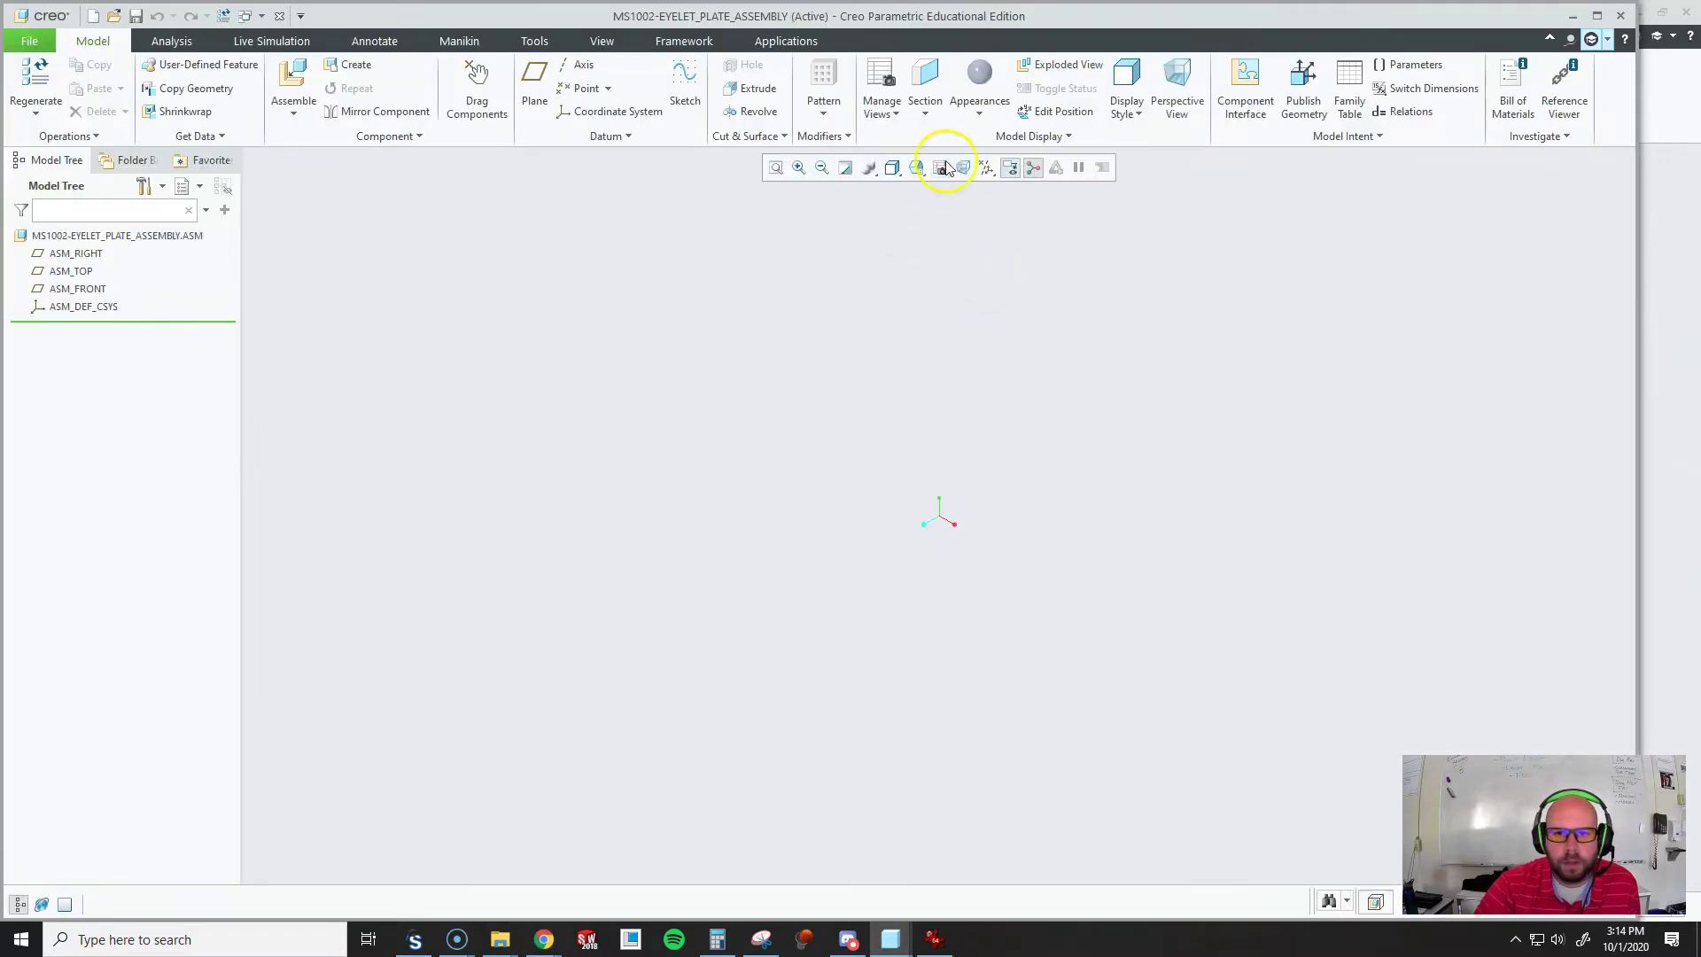
- Turn on datum plane display and assemble ms1002-eyelet_plate.prt into the assembly
{"action": "left_click", "coordinate": [989, 168]}
{"action": "left_click", "coordinate": [941, 183]}
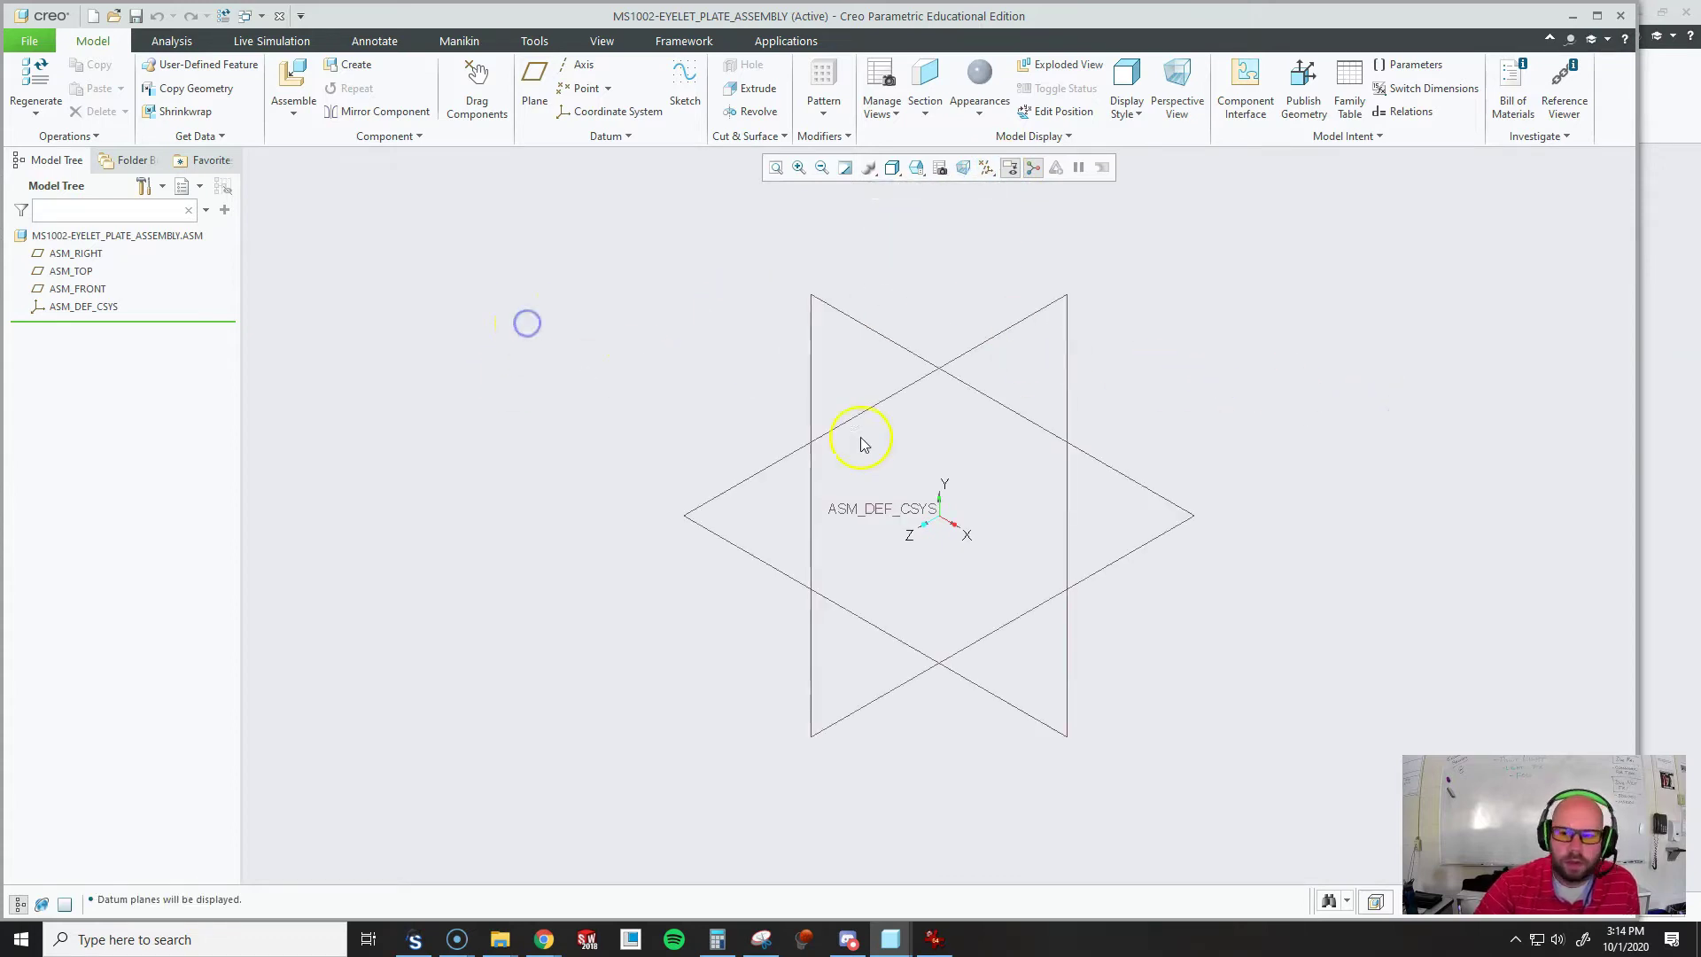
{"action": "left_click", "coordinate": [297, 79]}
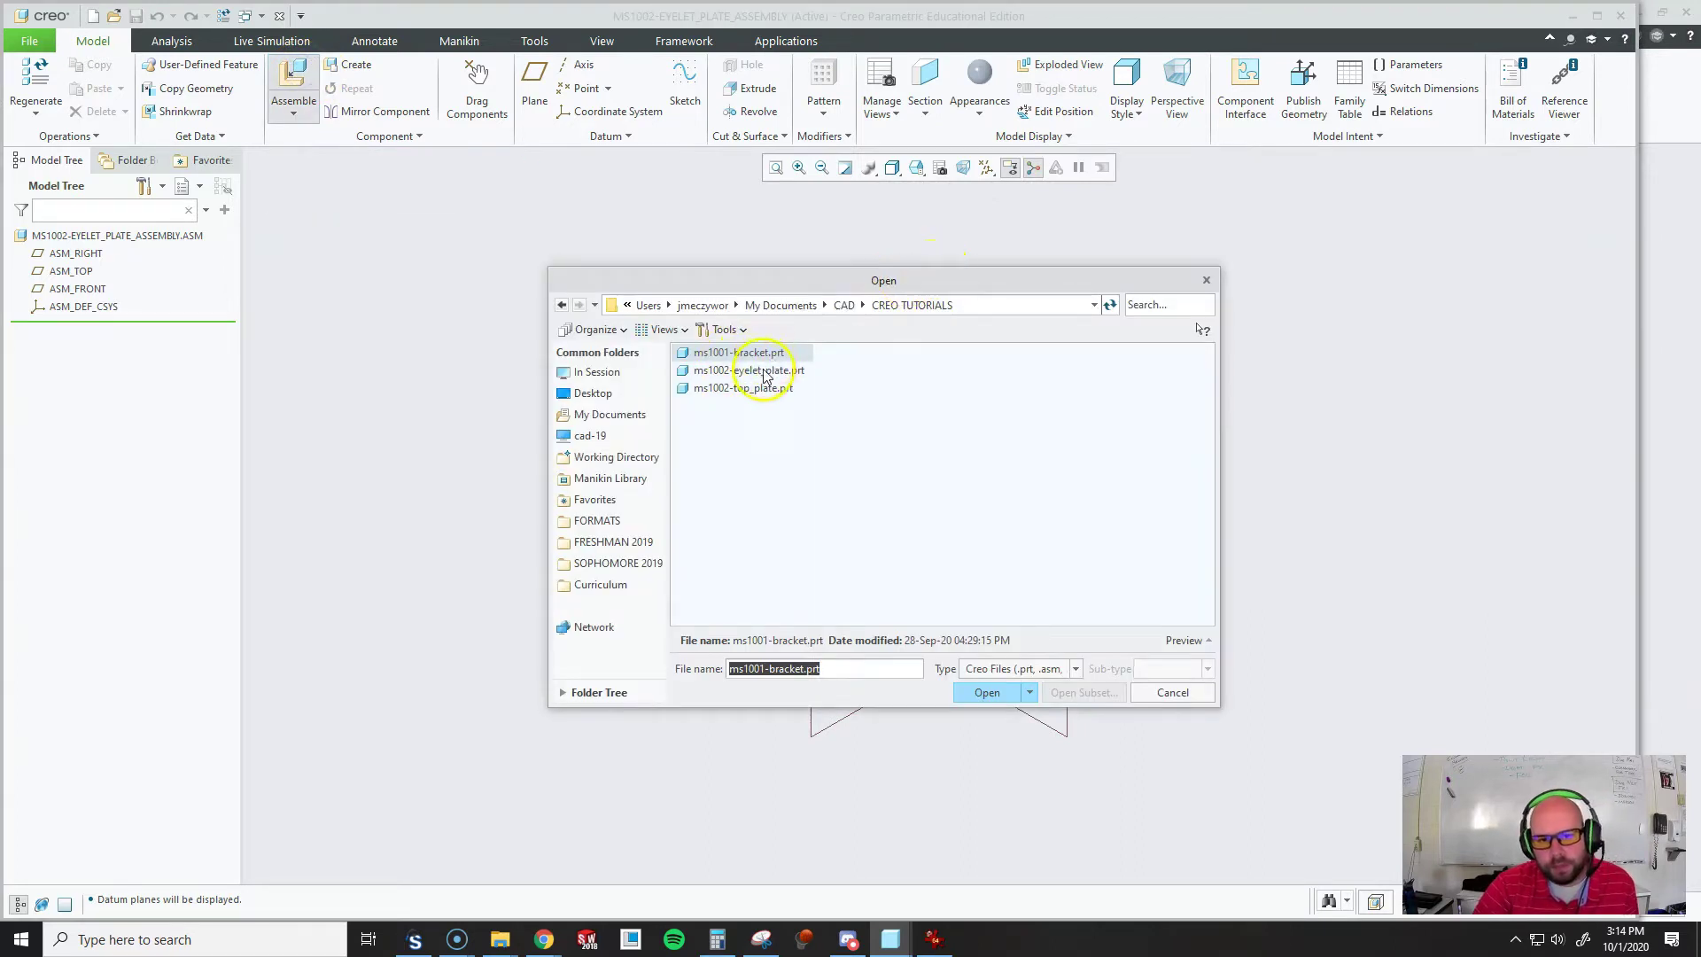
{"action": "double_click", "coordinate": [765, 371]}
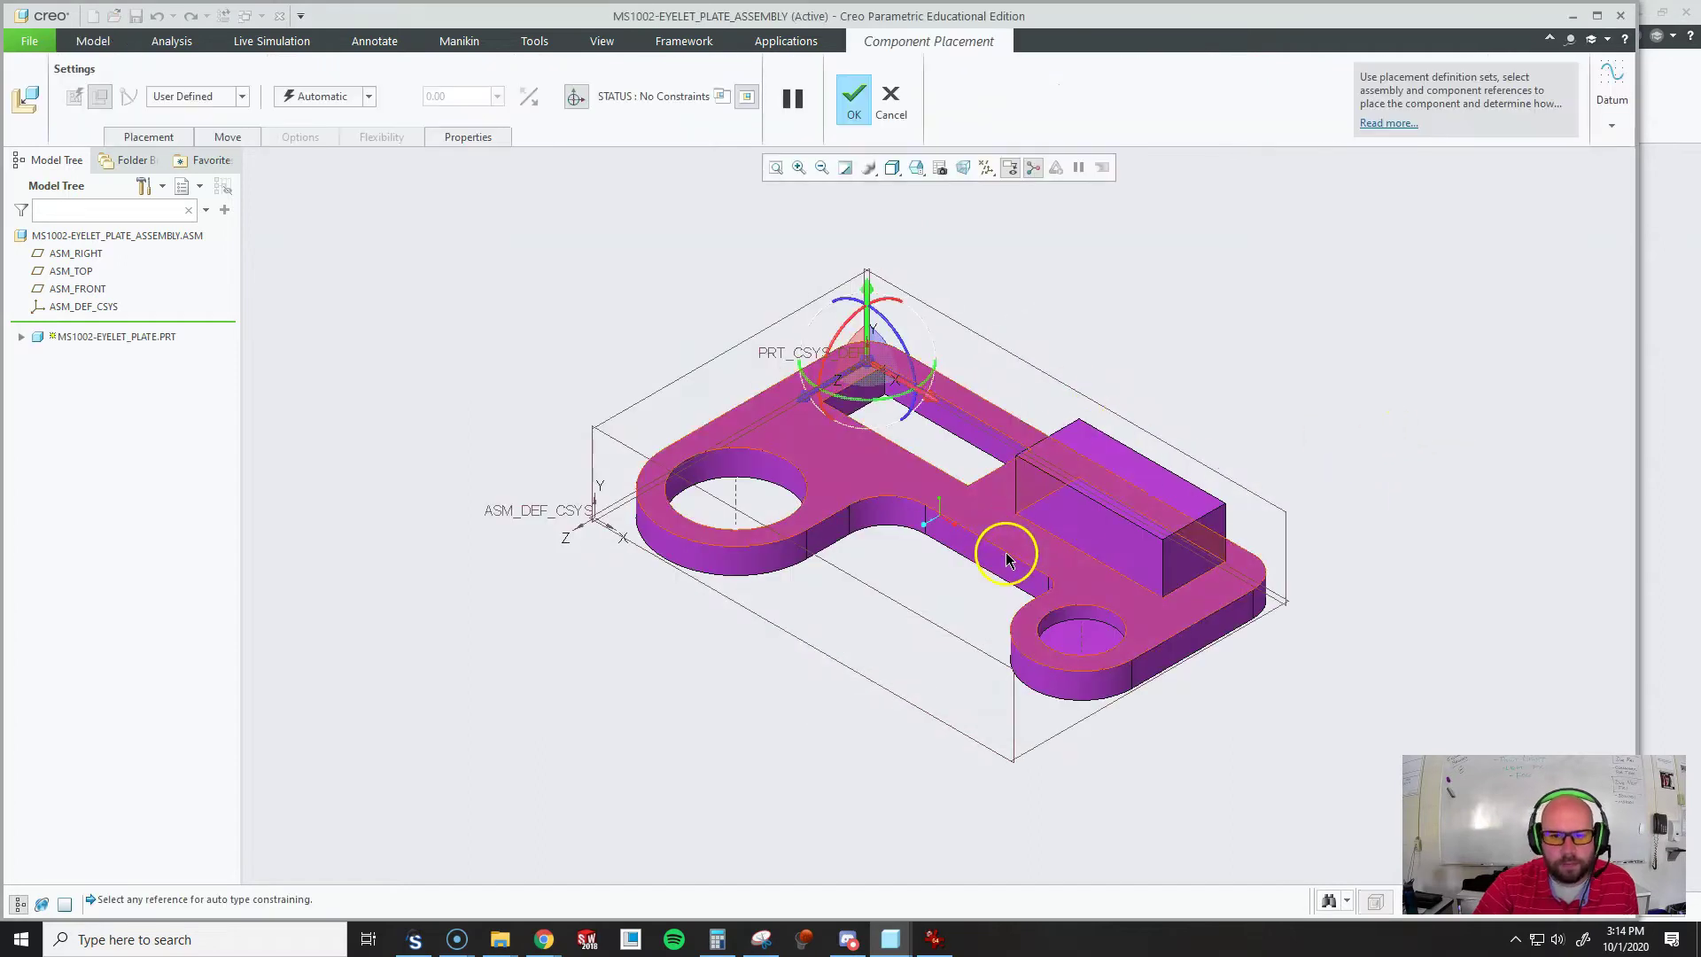
- Drag and rotate the unconstrained eyelet plate freely, toggling the 3D dragger off and back on
{"action": "right_click_drag", "start_coordinate": [1025, 638], "coordinate": [1245, 644], "text": "ctrl+alt"}
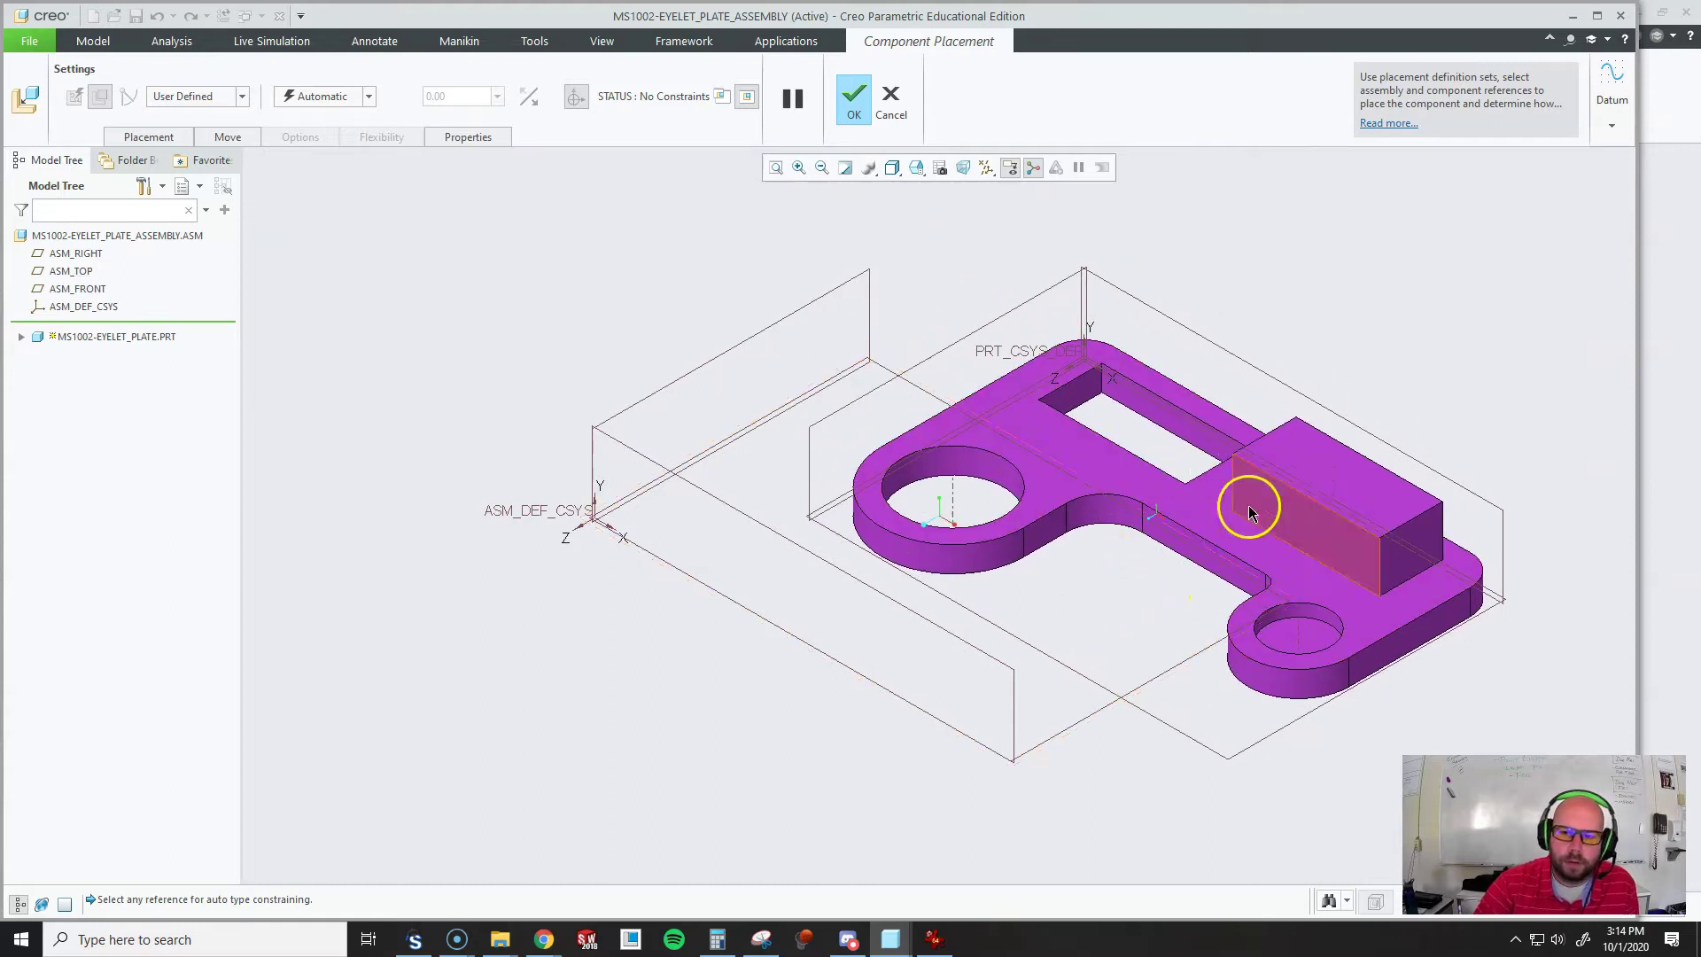
{"action": "right_click_drag", "start_coordinate": [1172, 541], "coordinate": [984, 538], "text": "ctrl+alt"}
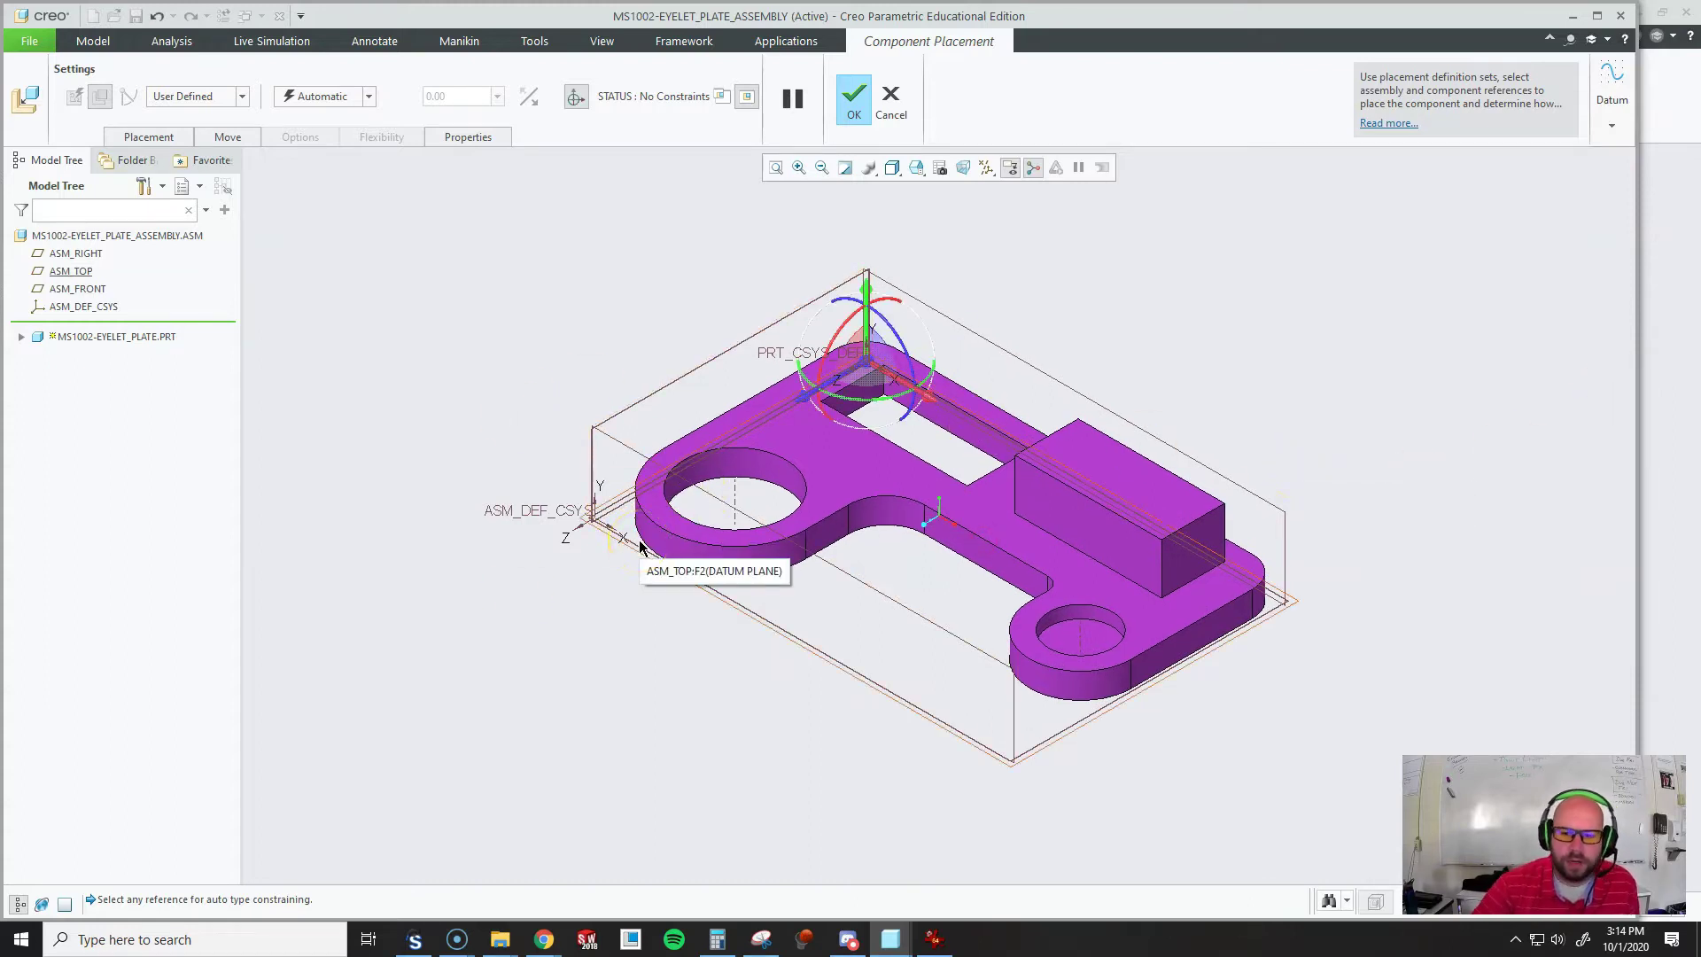
{"action": "left_click", "coordinate": [1124, 322]}
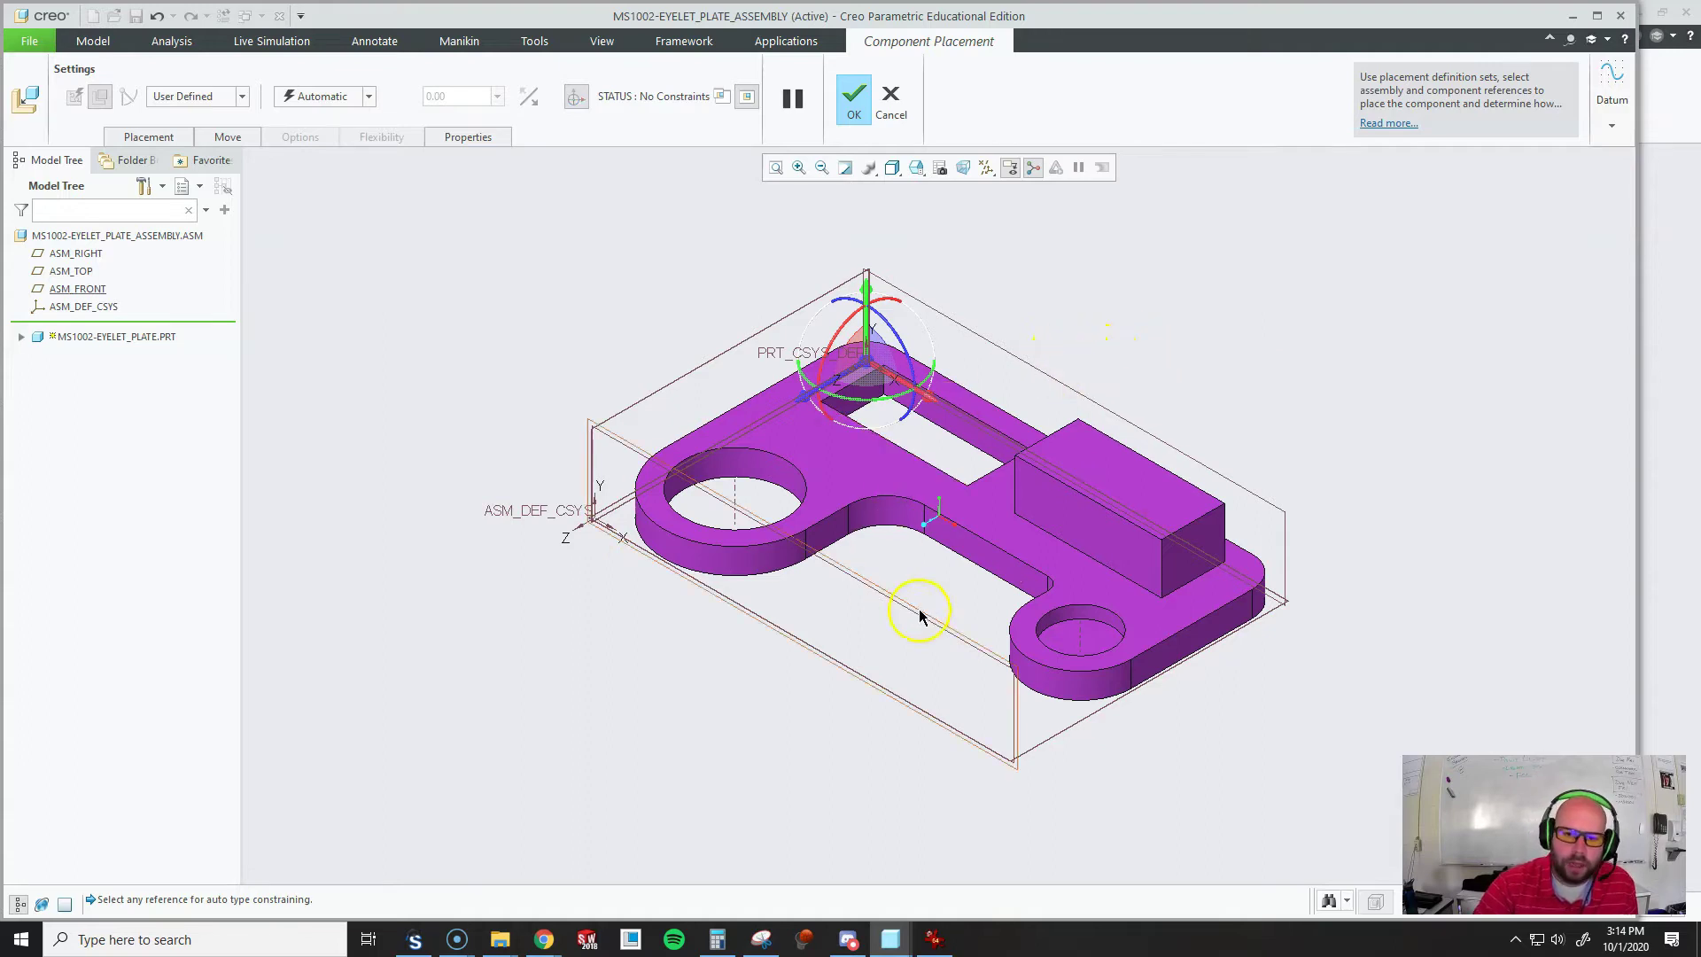
{"action": "left_click", "coordinate": [767, 720]}
{"action": "left_click_drag", "start_coordinate": [767, 720], "coordinate": [847, 699], "text": "ctrl+alt"}
{"action": "left_click", "coordinate": [853, 667]}
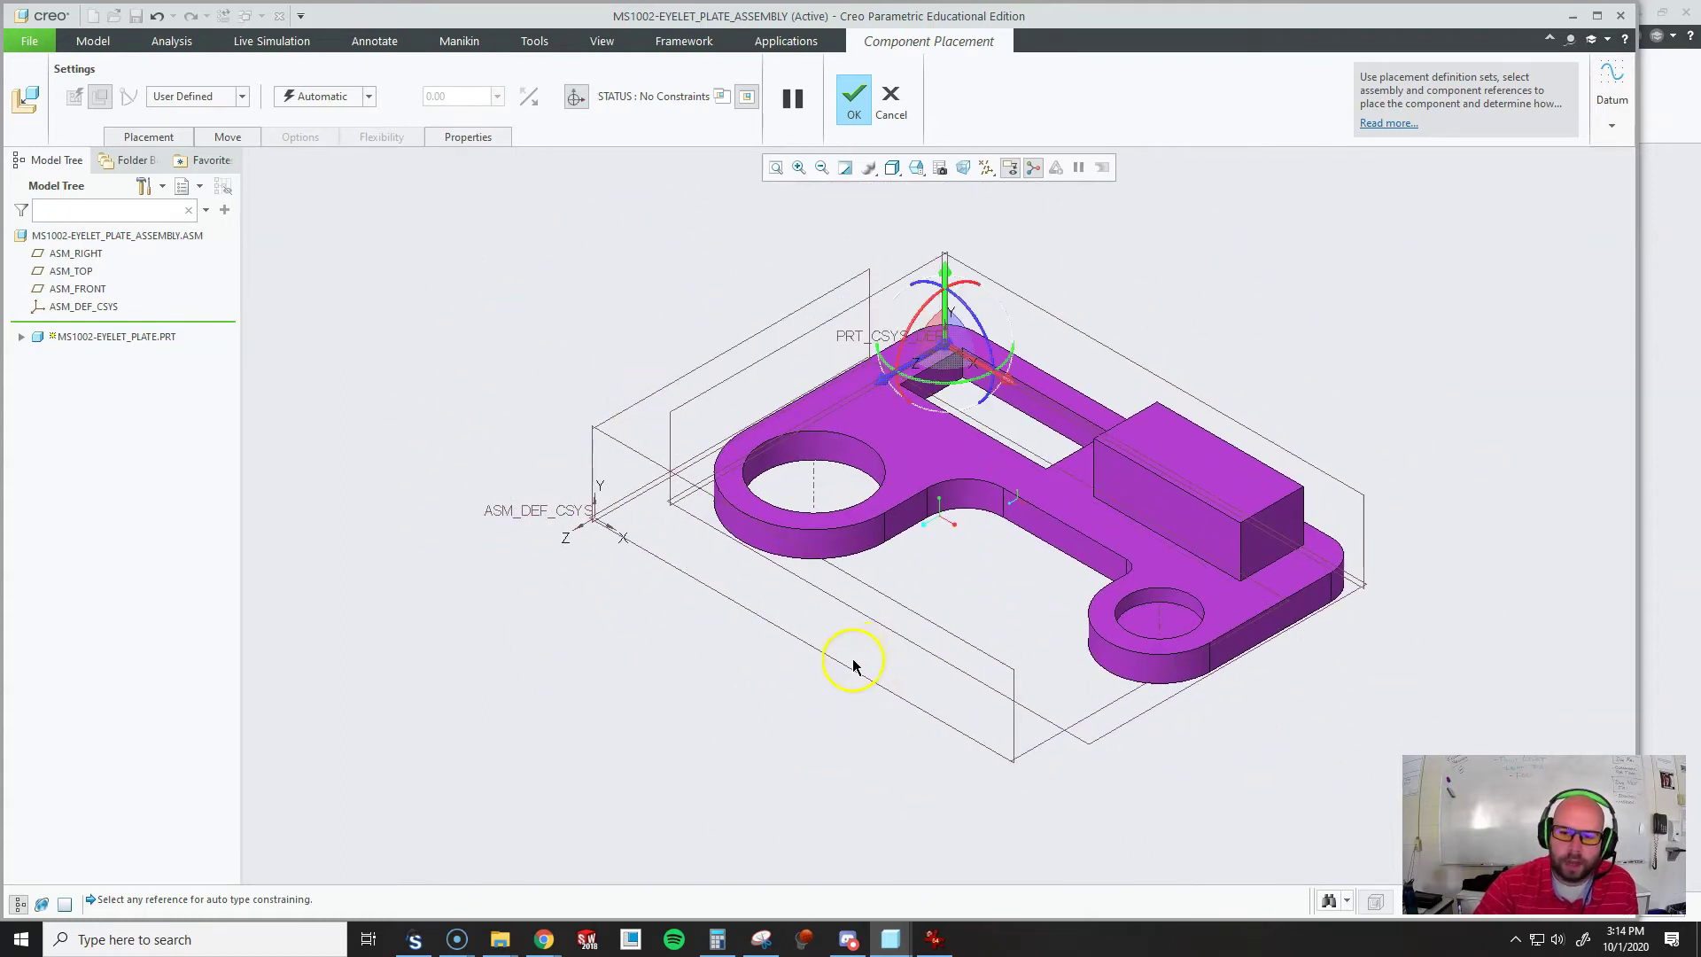
{"action": "middle_click_drag", "start_coordinate": [679, 651], "coordinate": [771, 561], "text": "ctrl+alt"}
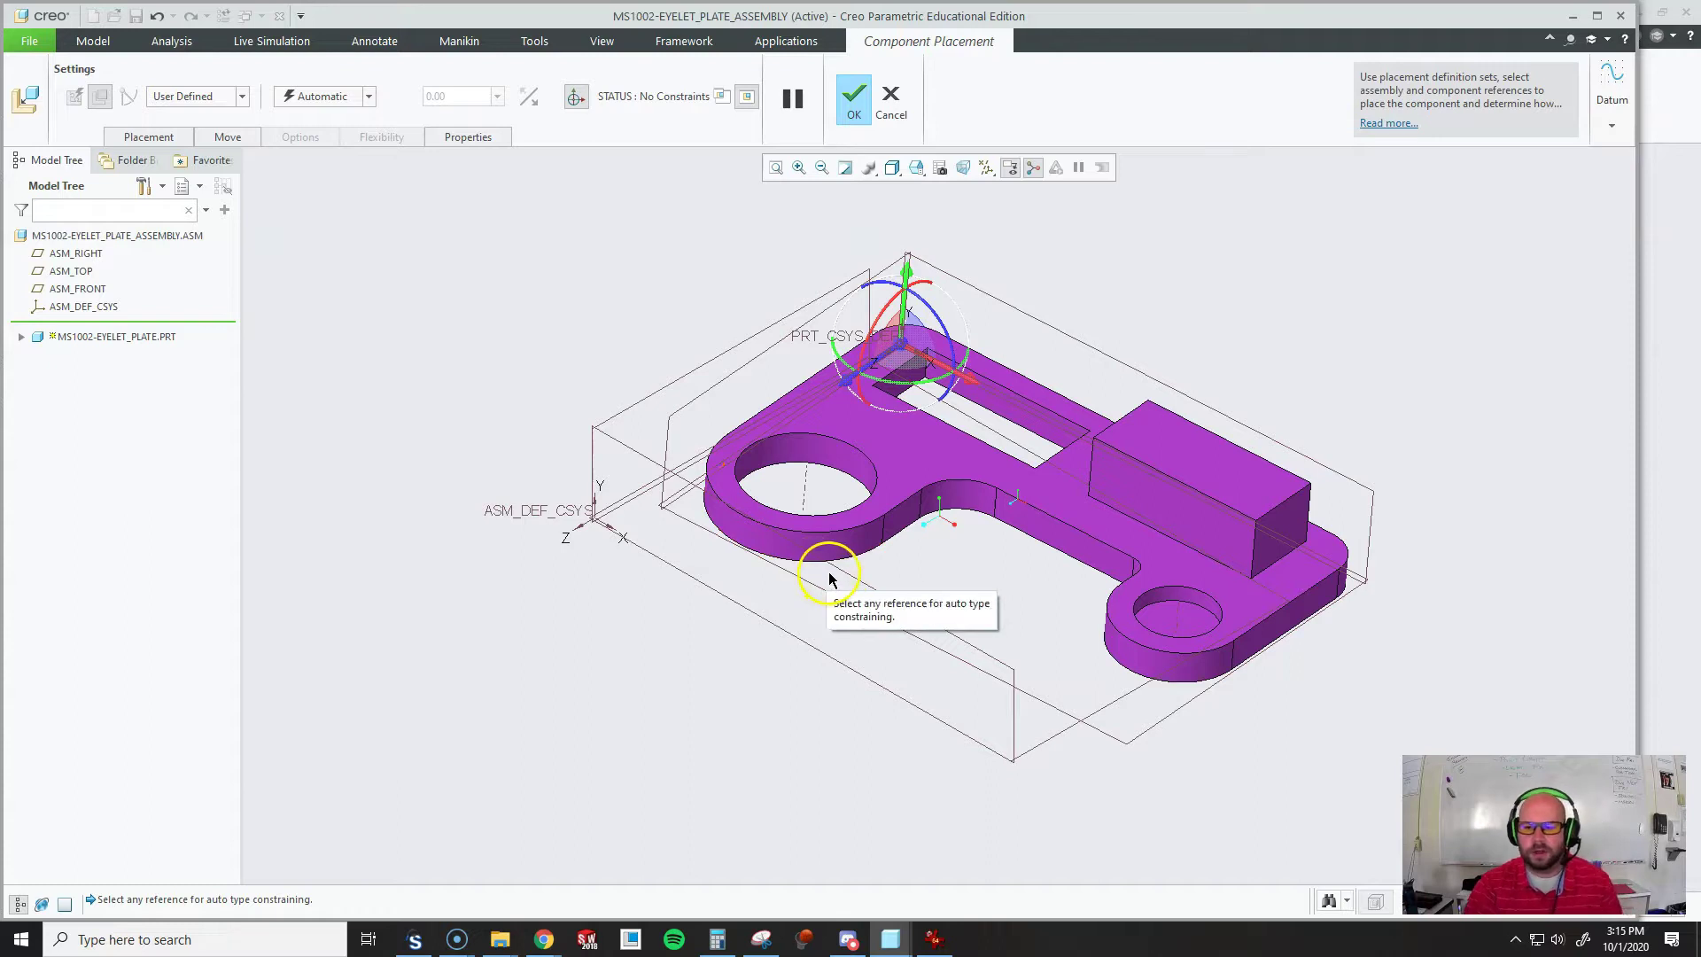
{"action": "left_click", "coordinate": [1226, 595]}
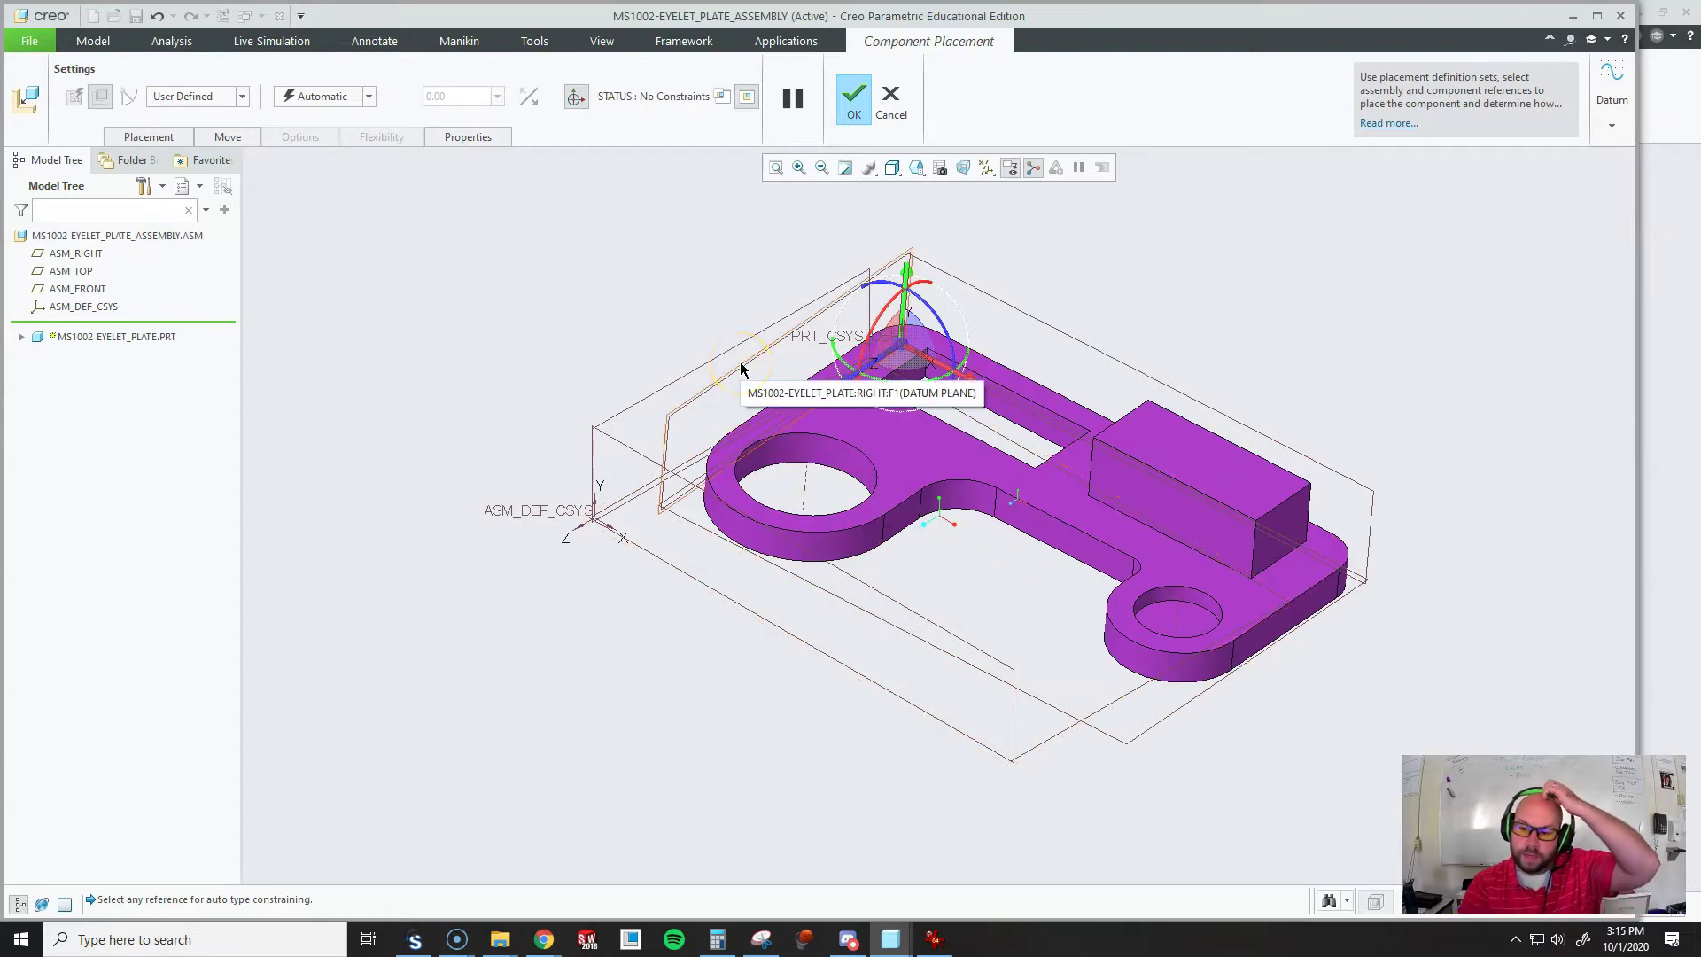
{"action": "left_click", "coordinate": [562, 276]}
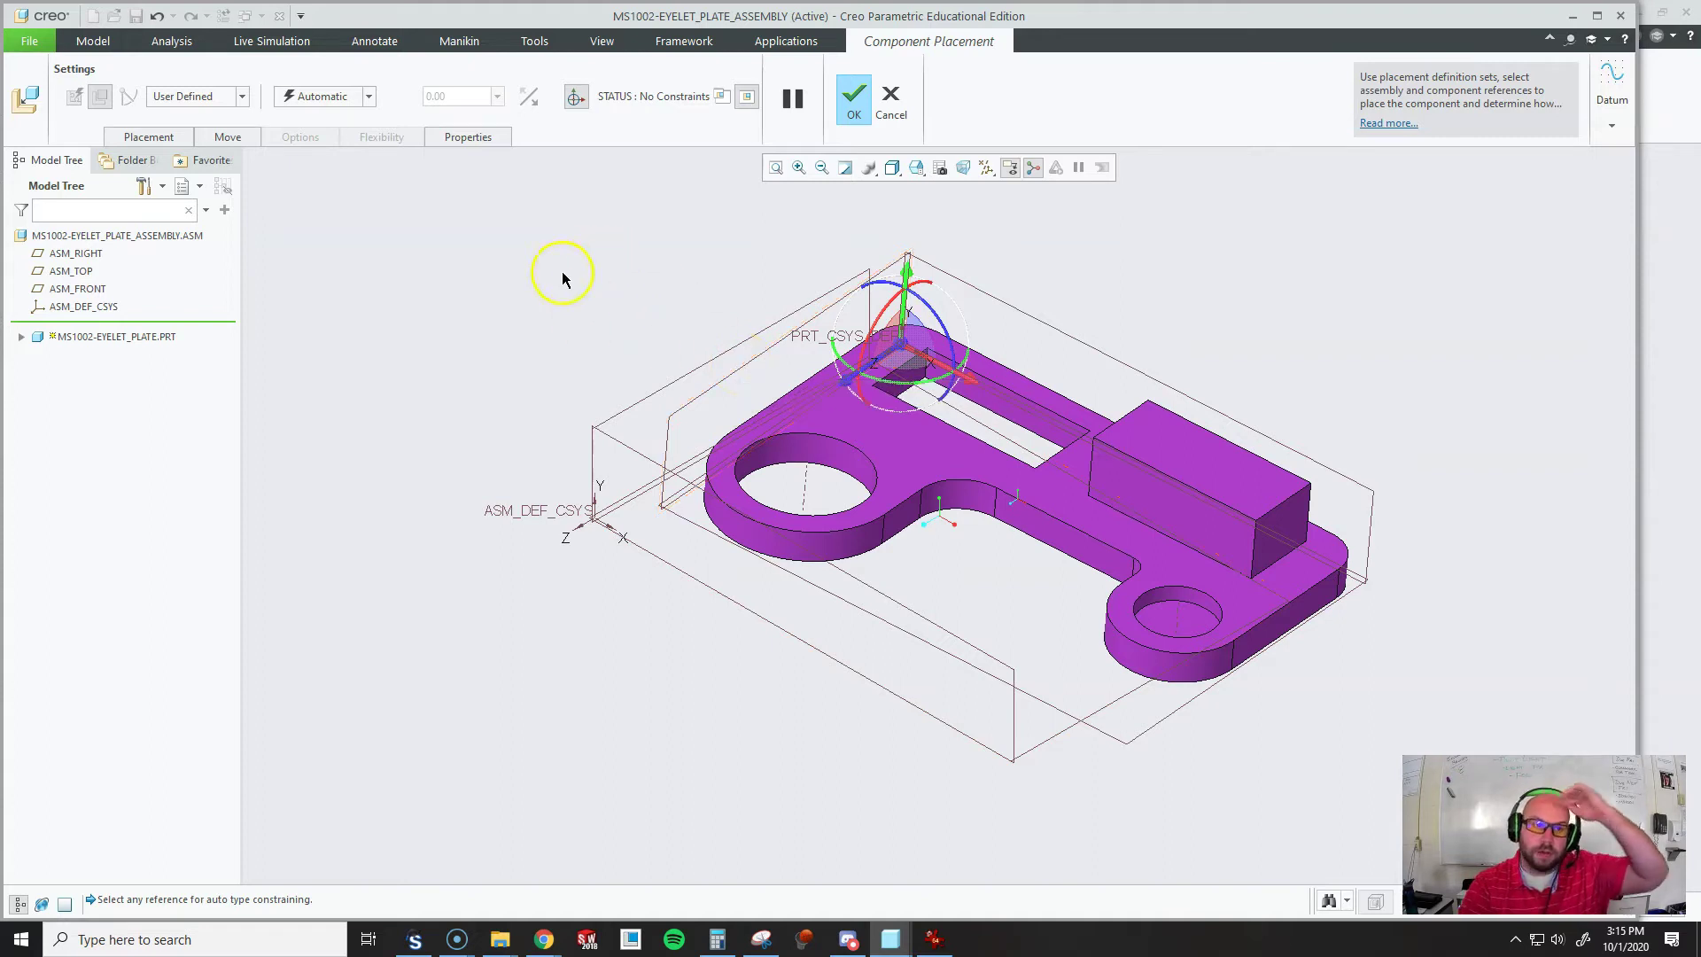
{"action": "left_click", "coordinate": [206, 98]}
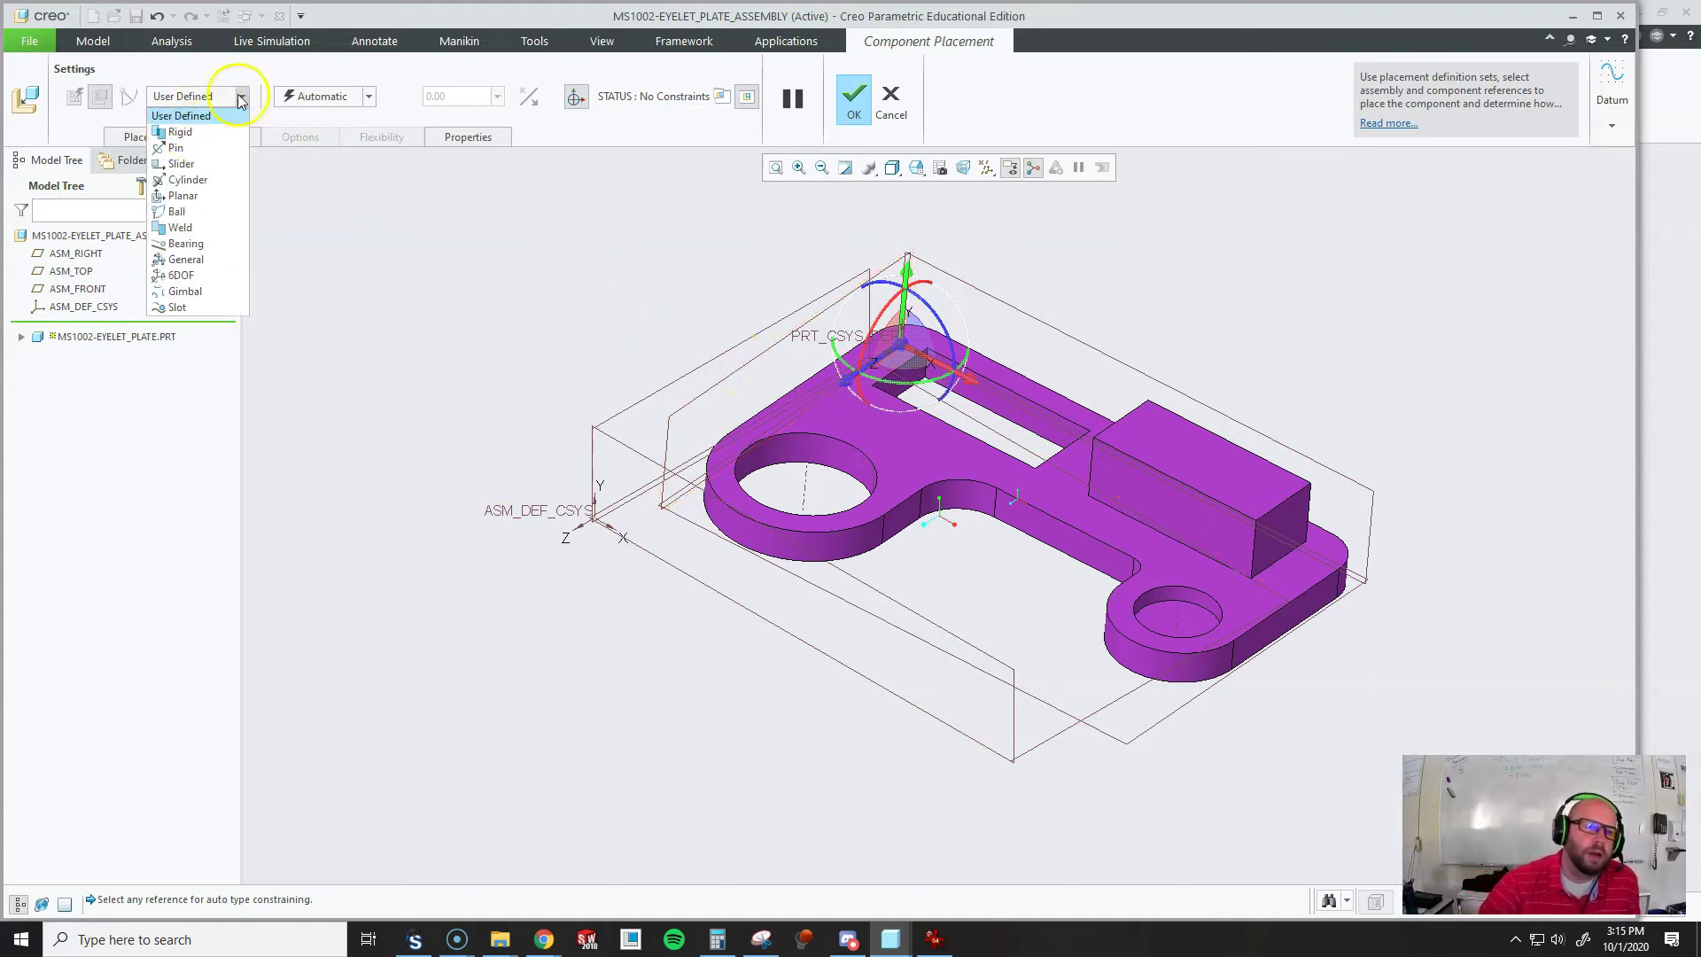
{"action": "left_click", "coordinate": [312, 100]}
{"action": "left_click", "coordinate": [319, 97]}
{"action": "left_click", "coordinate": [319, 264]}
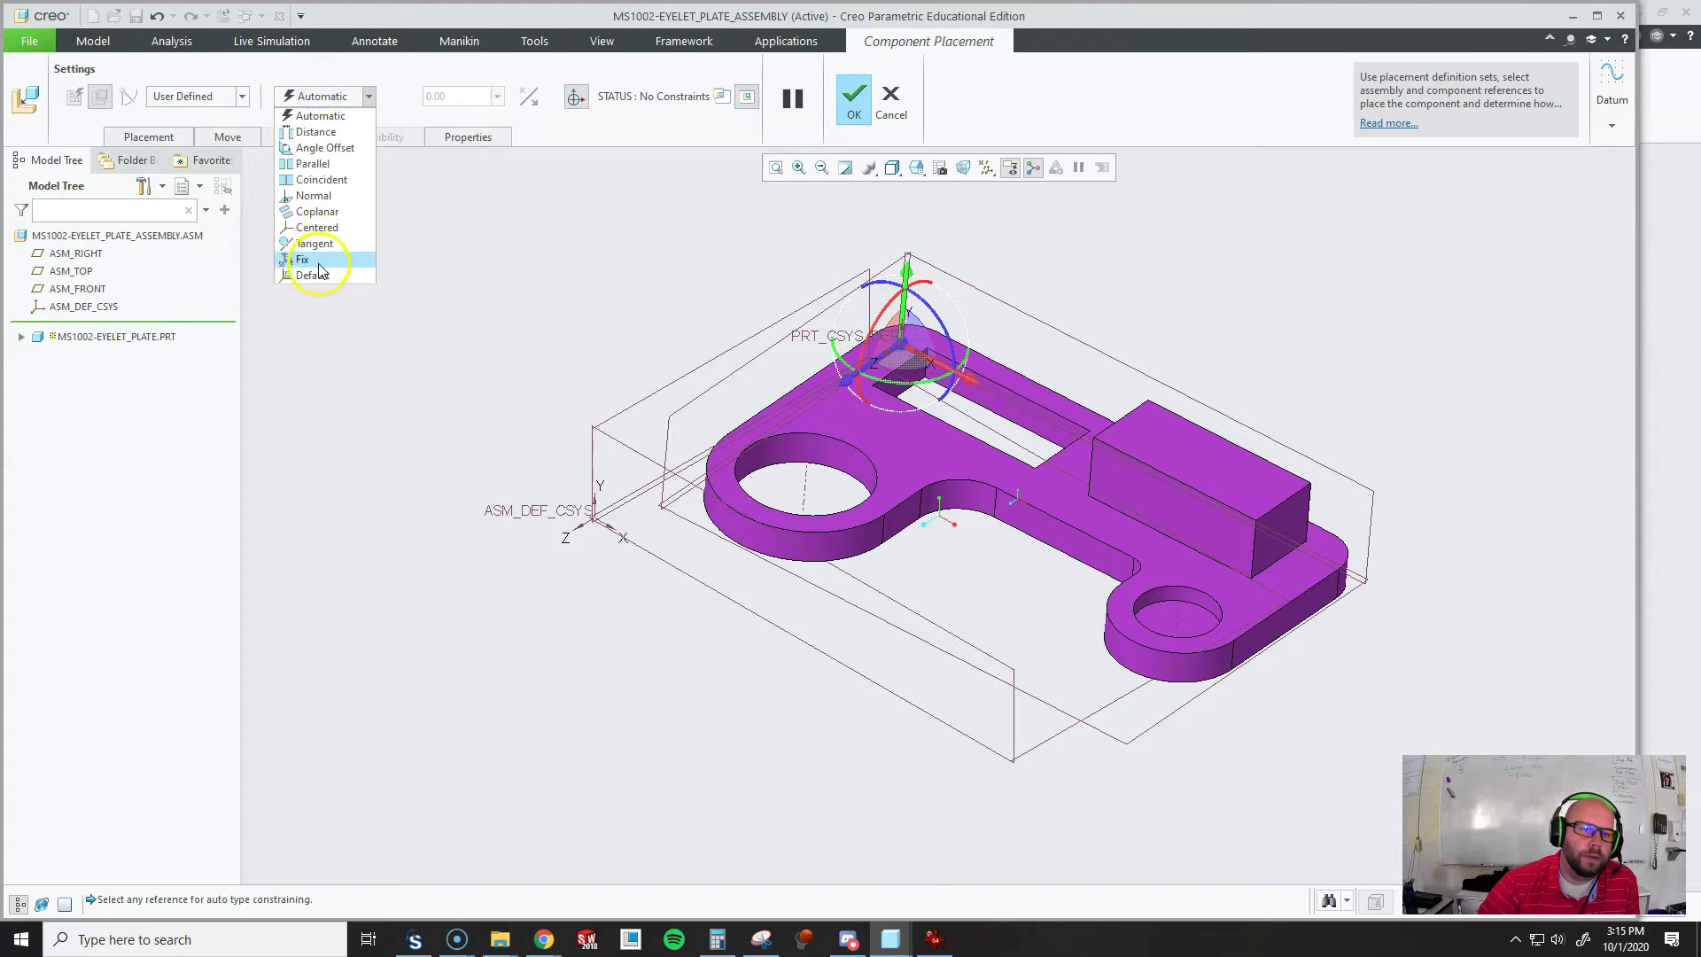
{"action": "left_click", "coordinate": [540, 256]}
{"action": "left_click", "coordinate": [696, 307]}
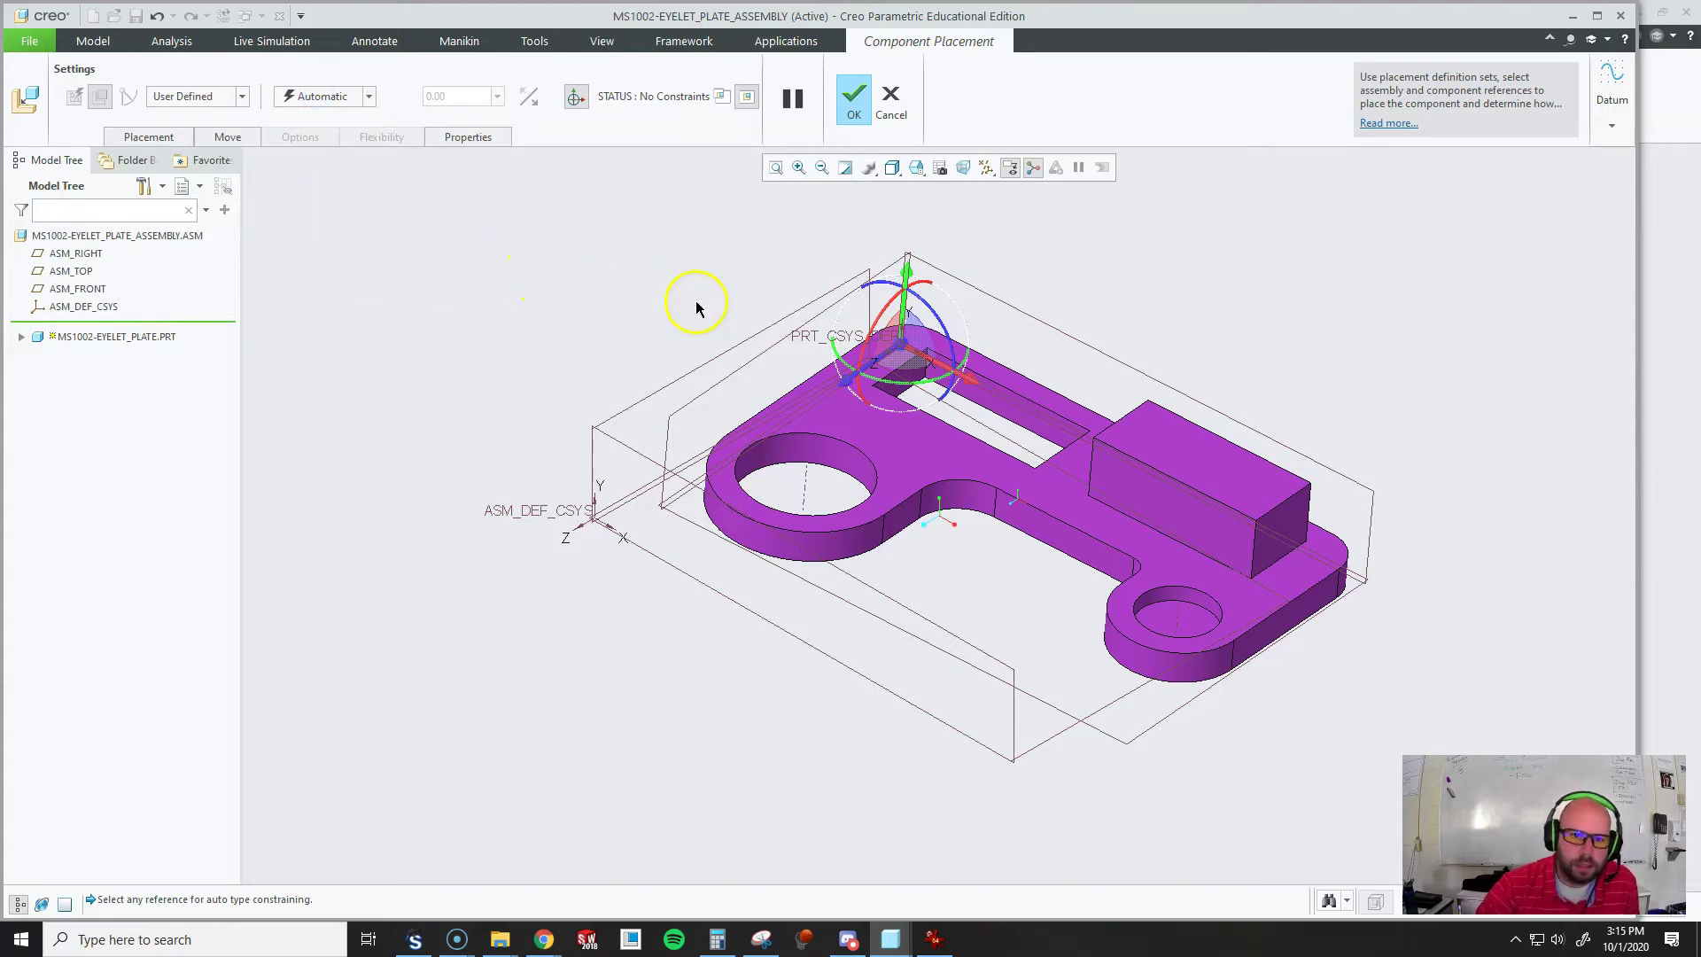
- Make the eyelet plate's RIGHT plane coincident with ASM_RIGHT and expand the part's feature list
{"action": "left_click", "coordinate": [718, 387]}
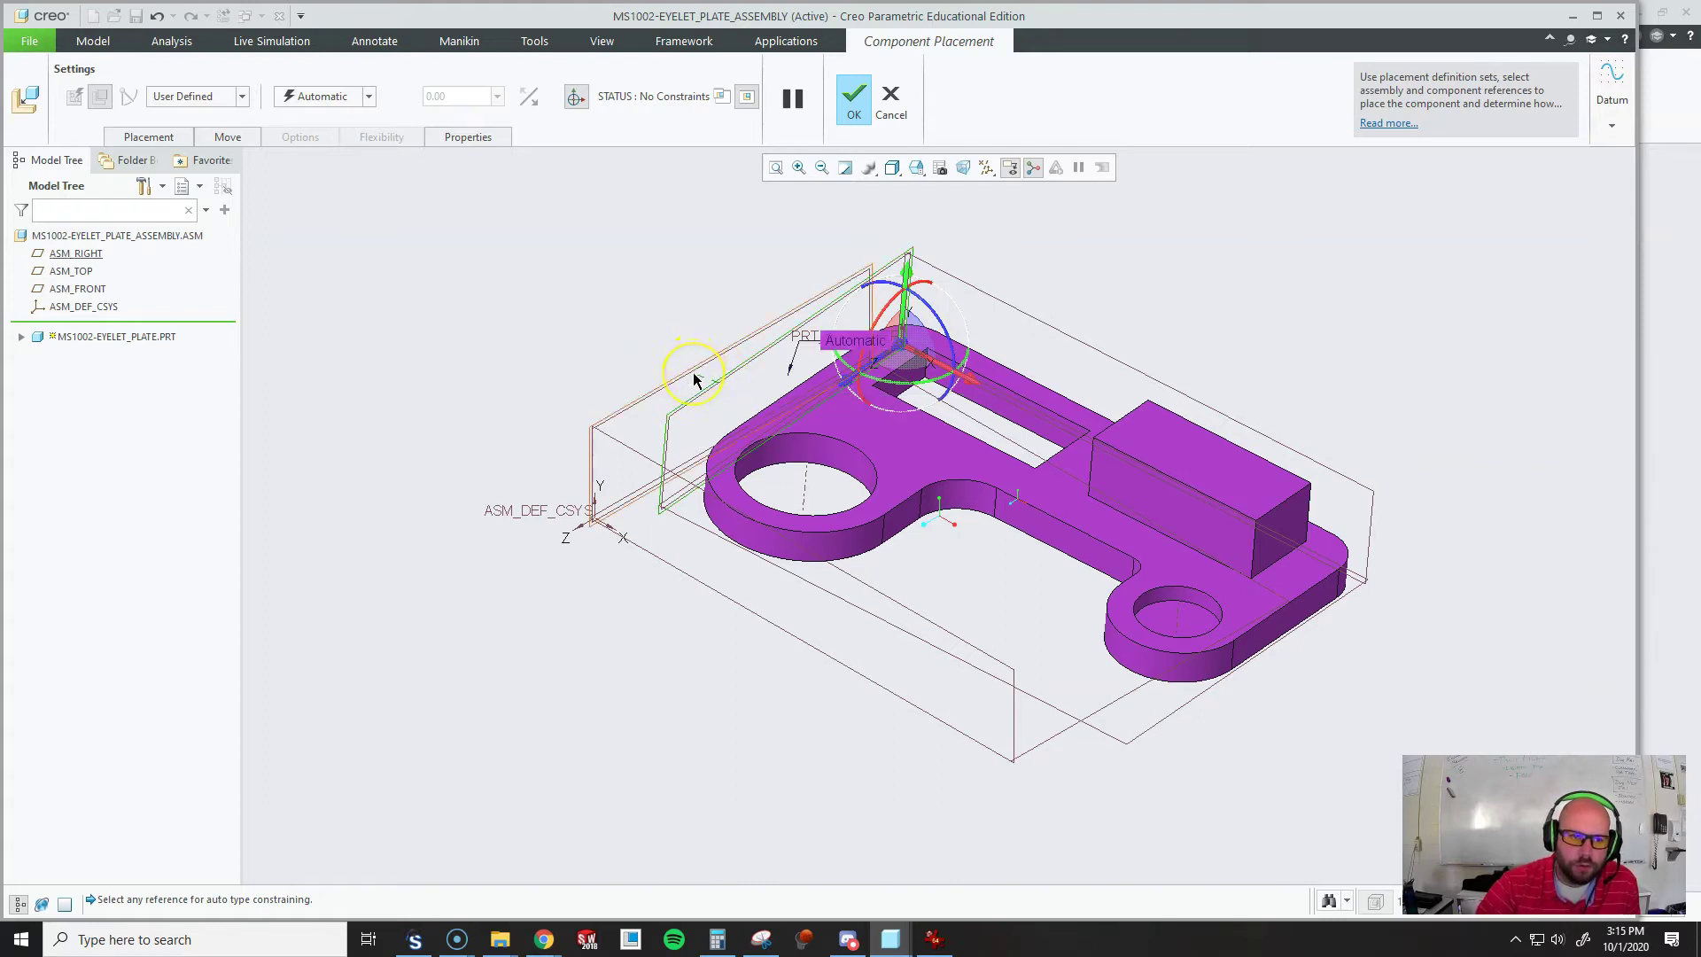
{"action": "left_click", "coordinate": [695, 379]}
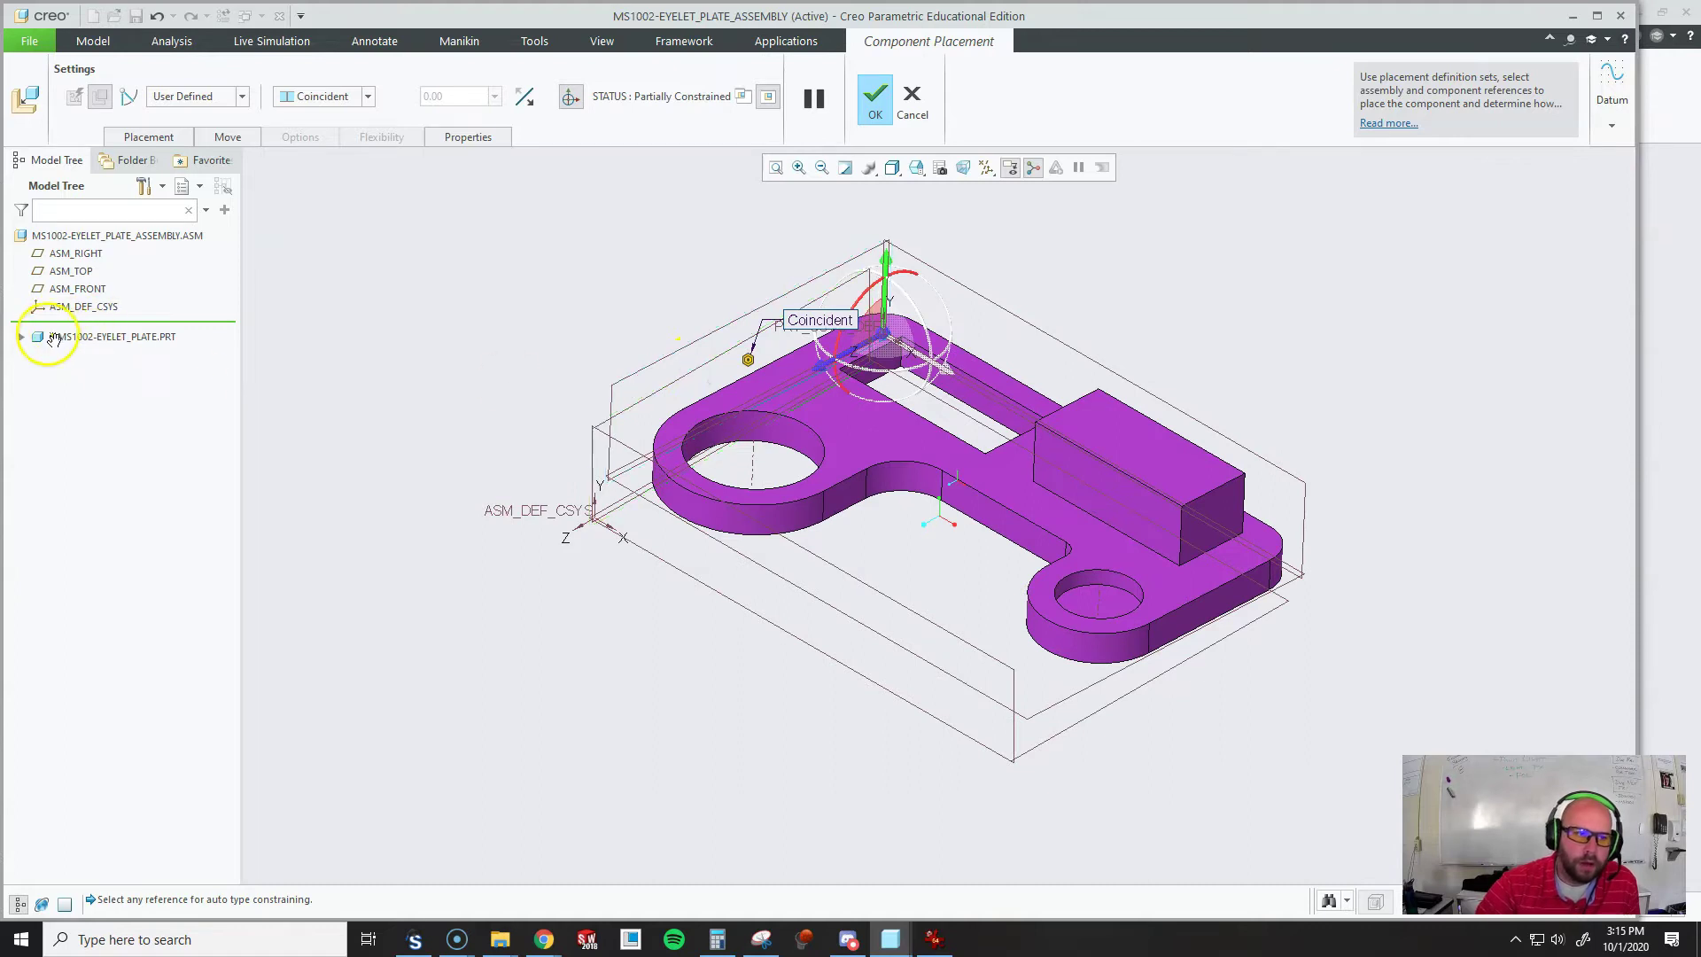
{"action": "left_click", "coordinate": [20, 336]}
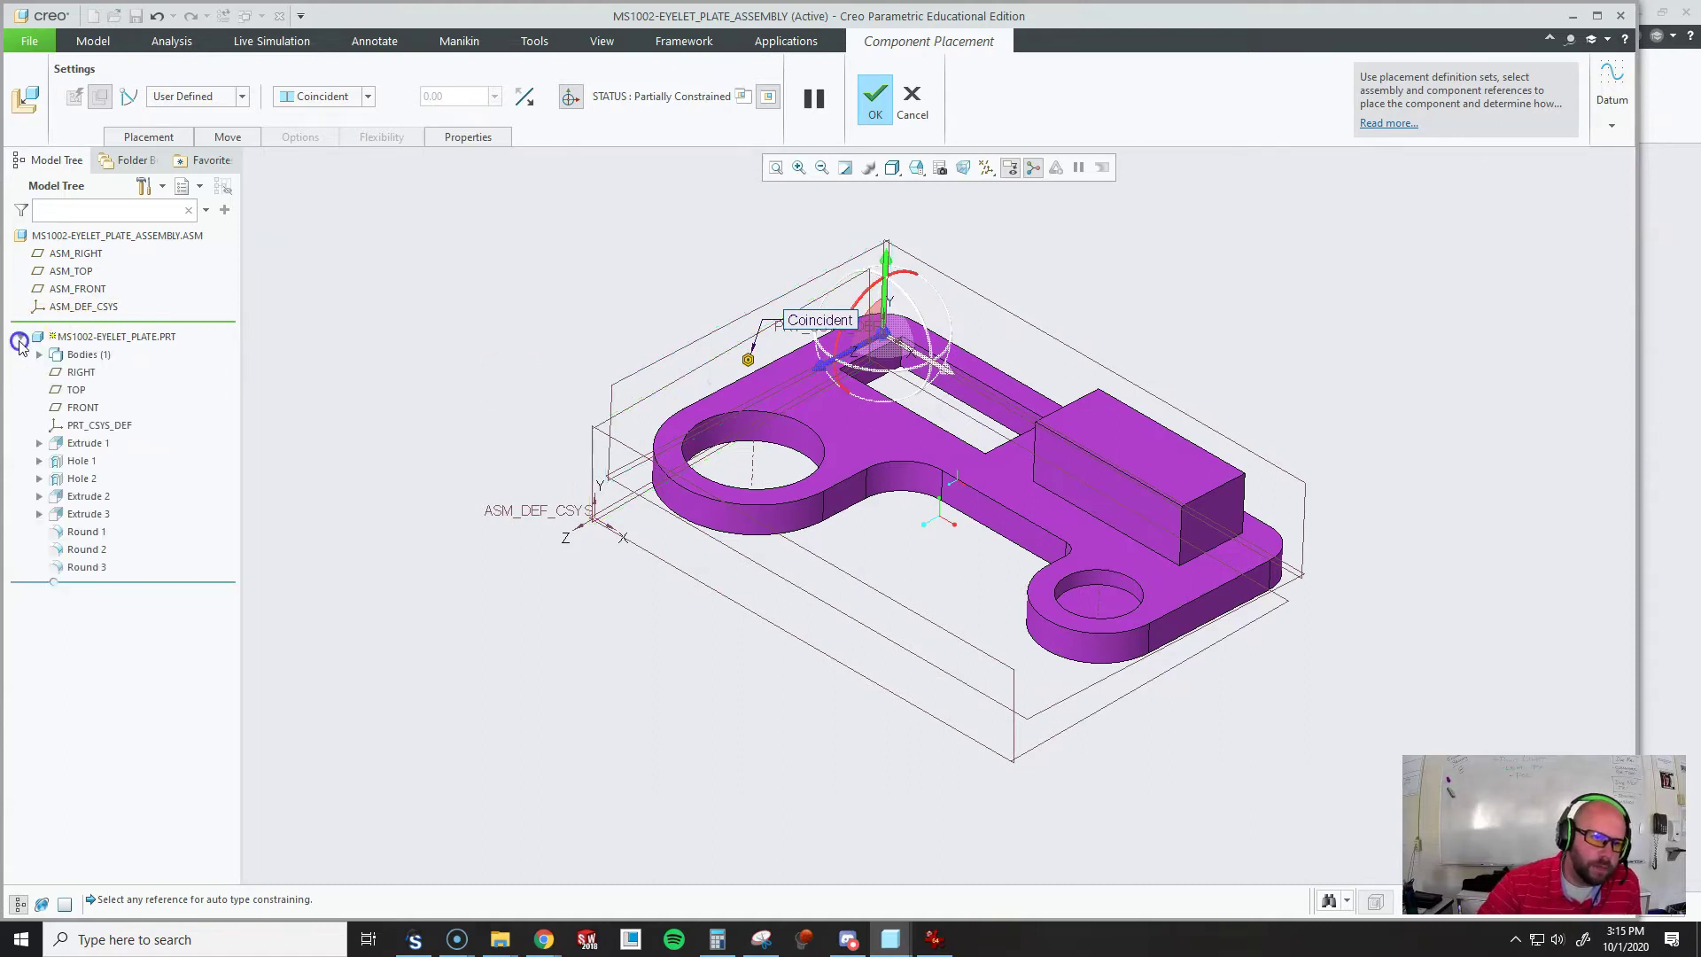
{"action": "left_click", "coordinate": [21, 336]}
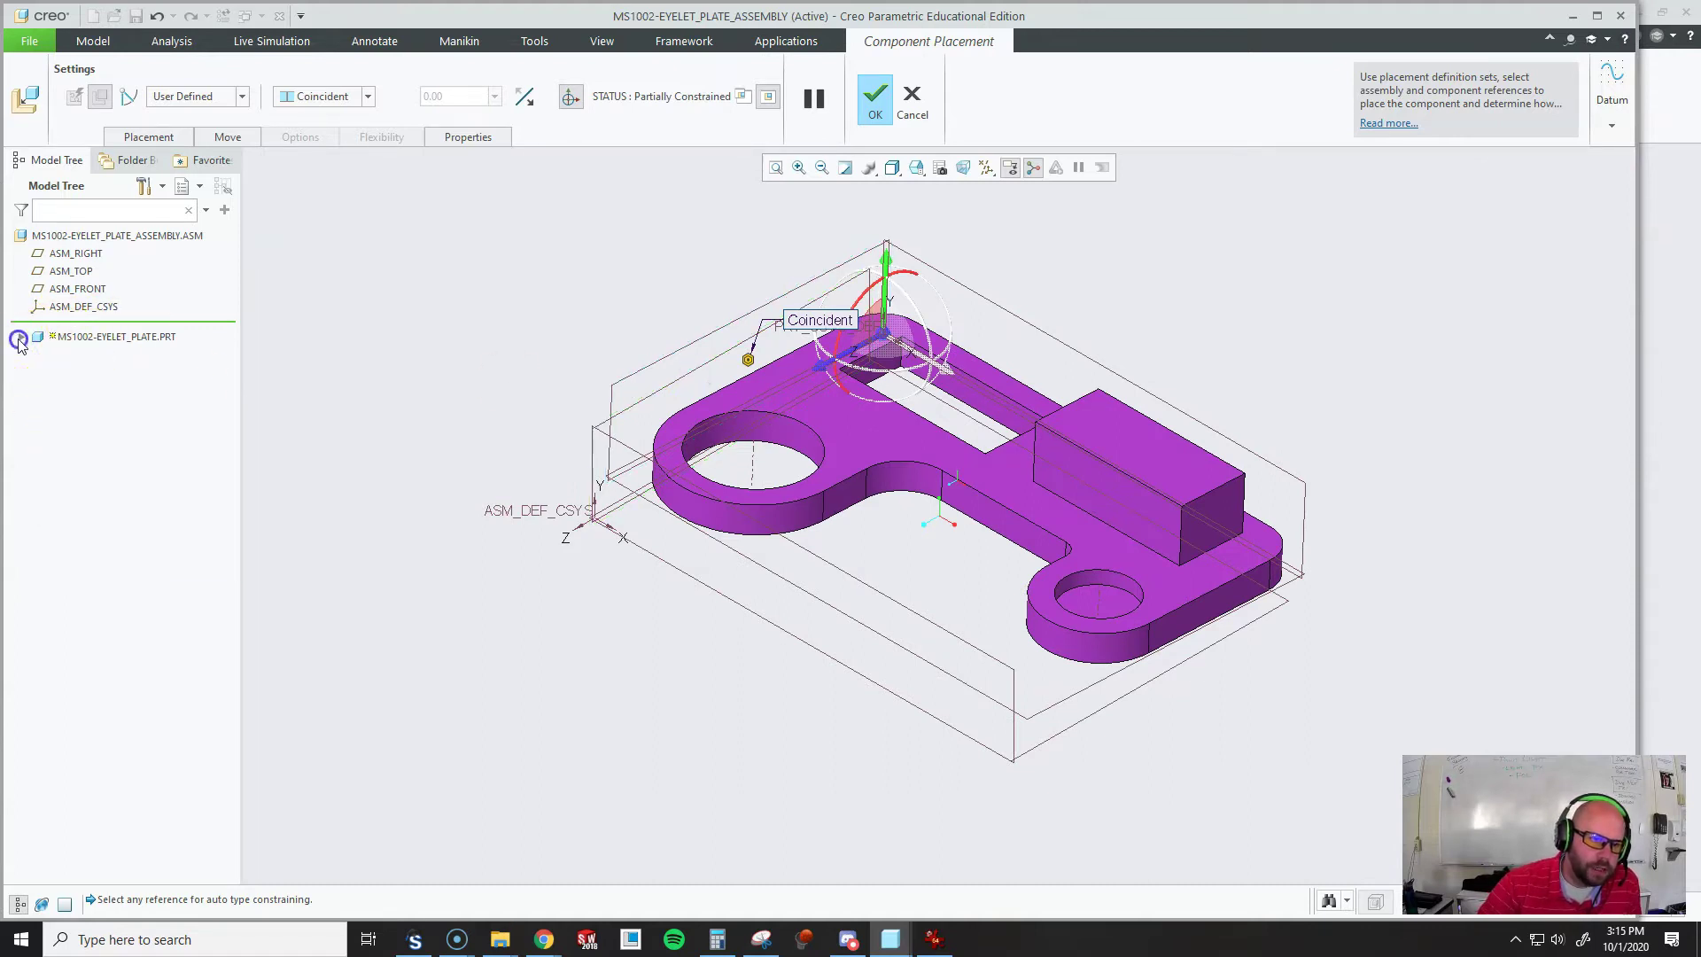
{"action": "left_click", "coordinate": [21, 336]}
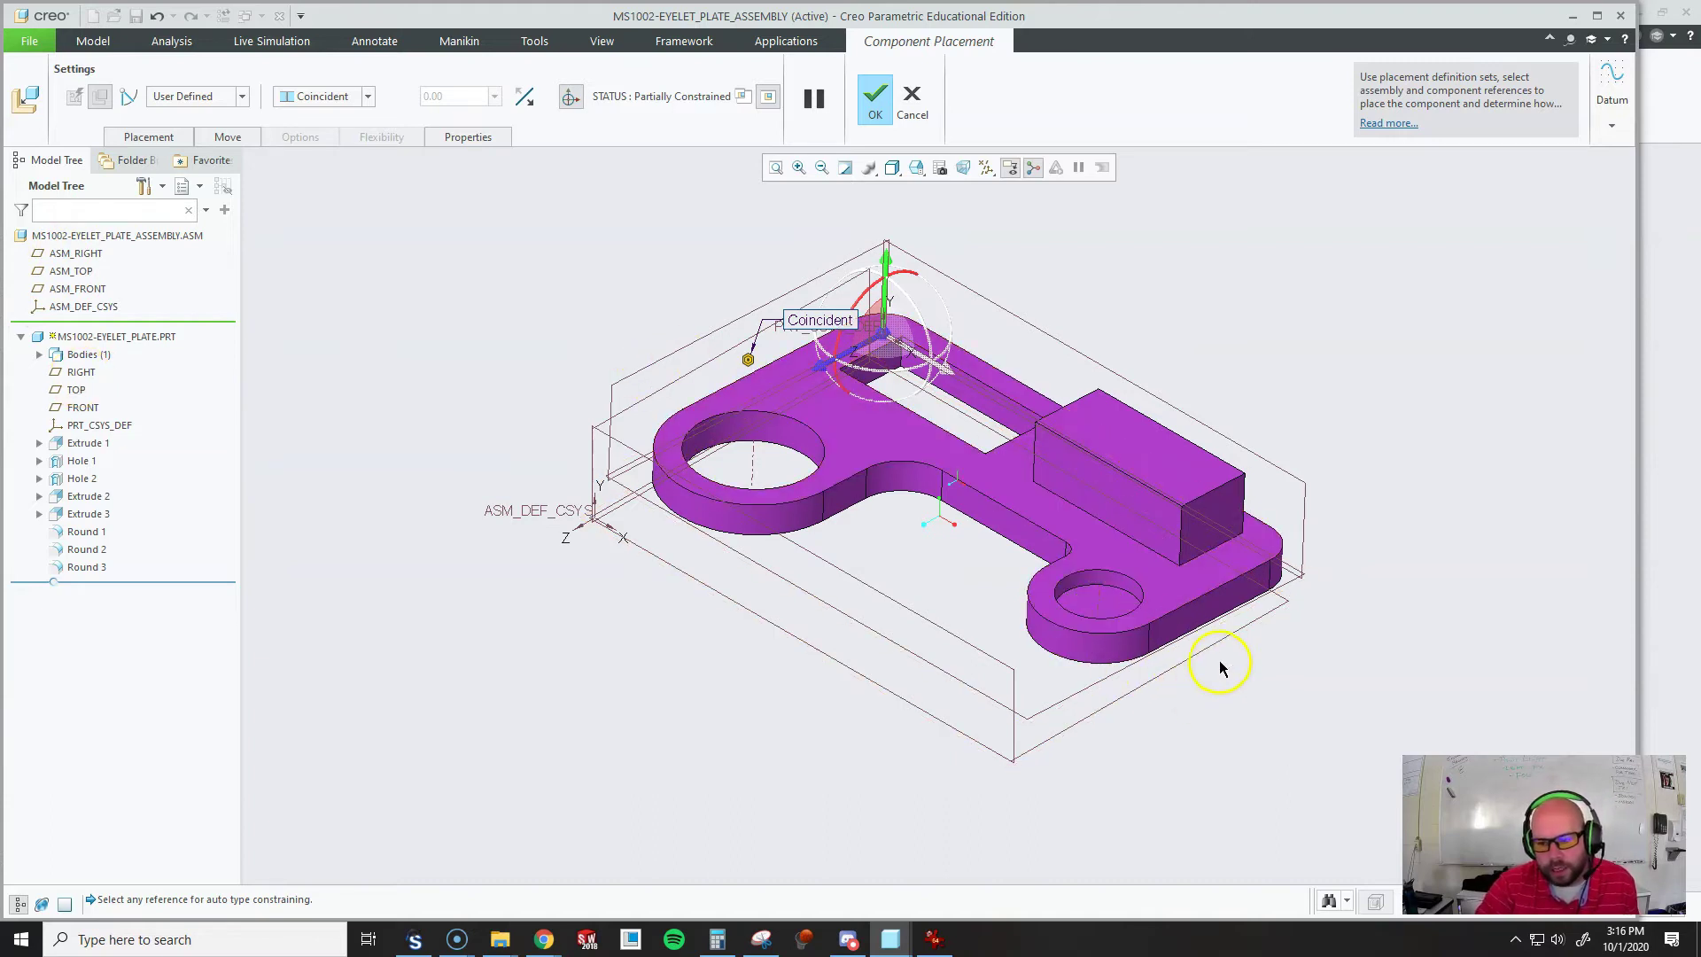
- Make the part's TOP plane coincident with ASM_TOP and review the placement constraints
{"action": "left_click", "coordinate": [1079, 696]}
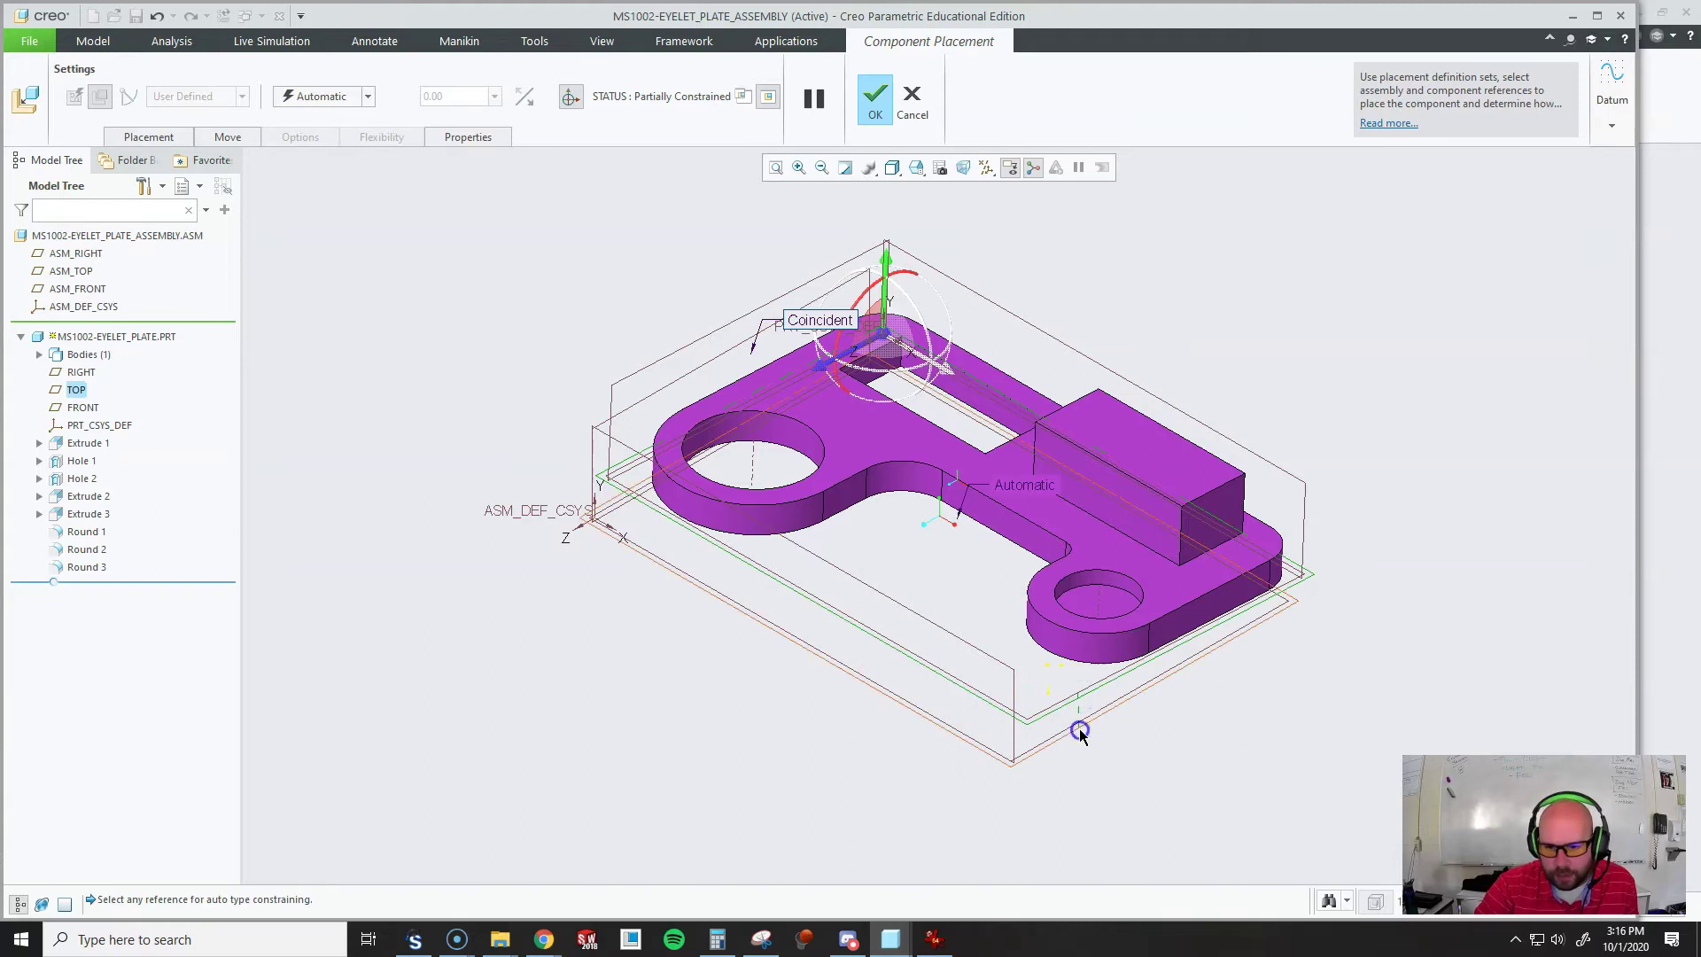
{"action": "left_click", "coordinate": [1080, 728]}
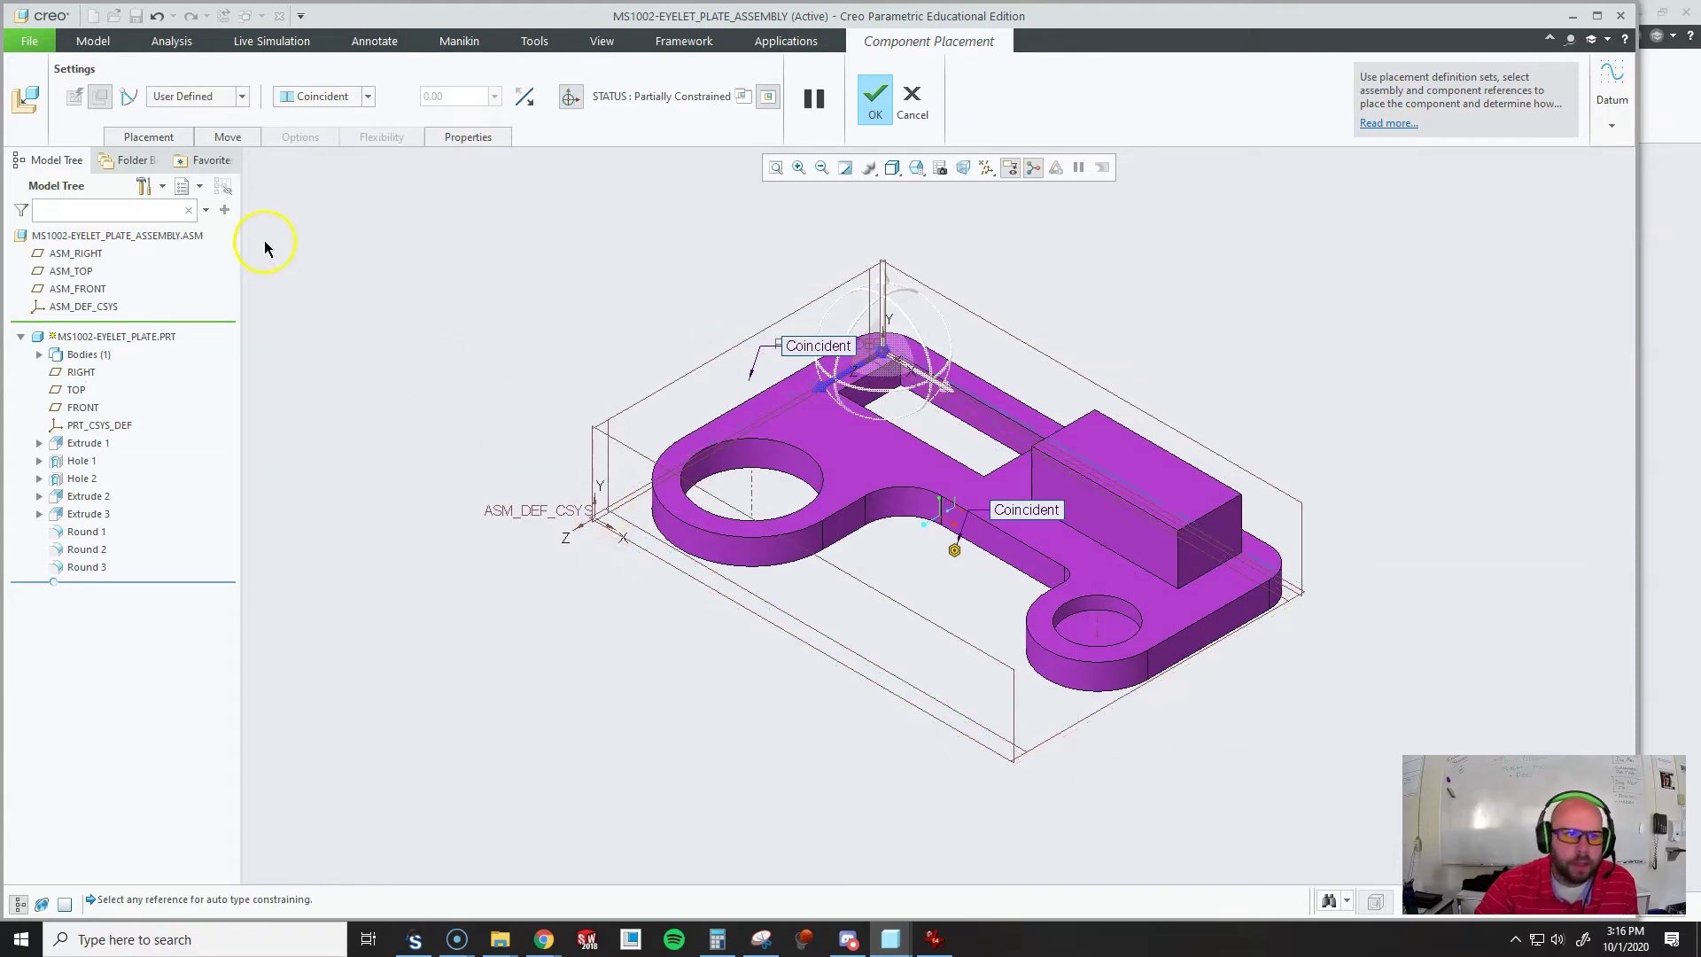
{"action": "left_click", "coordinate": [146, 138]}
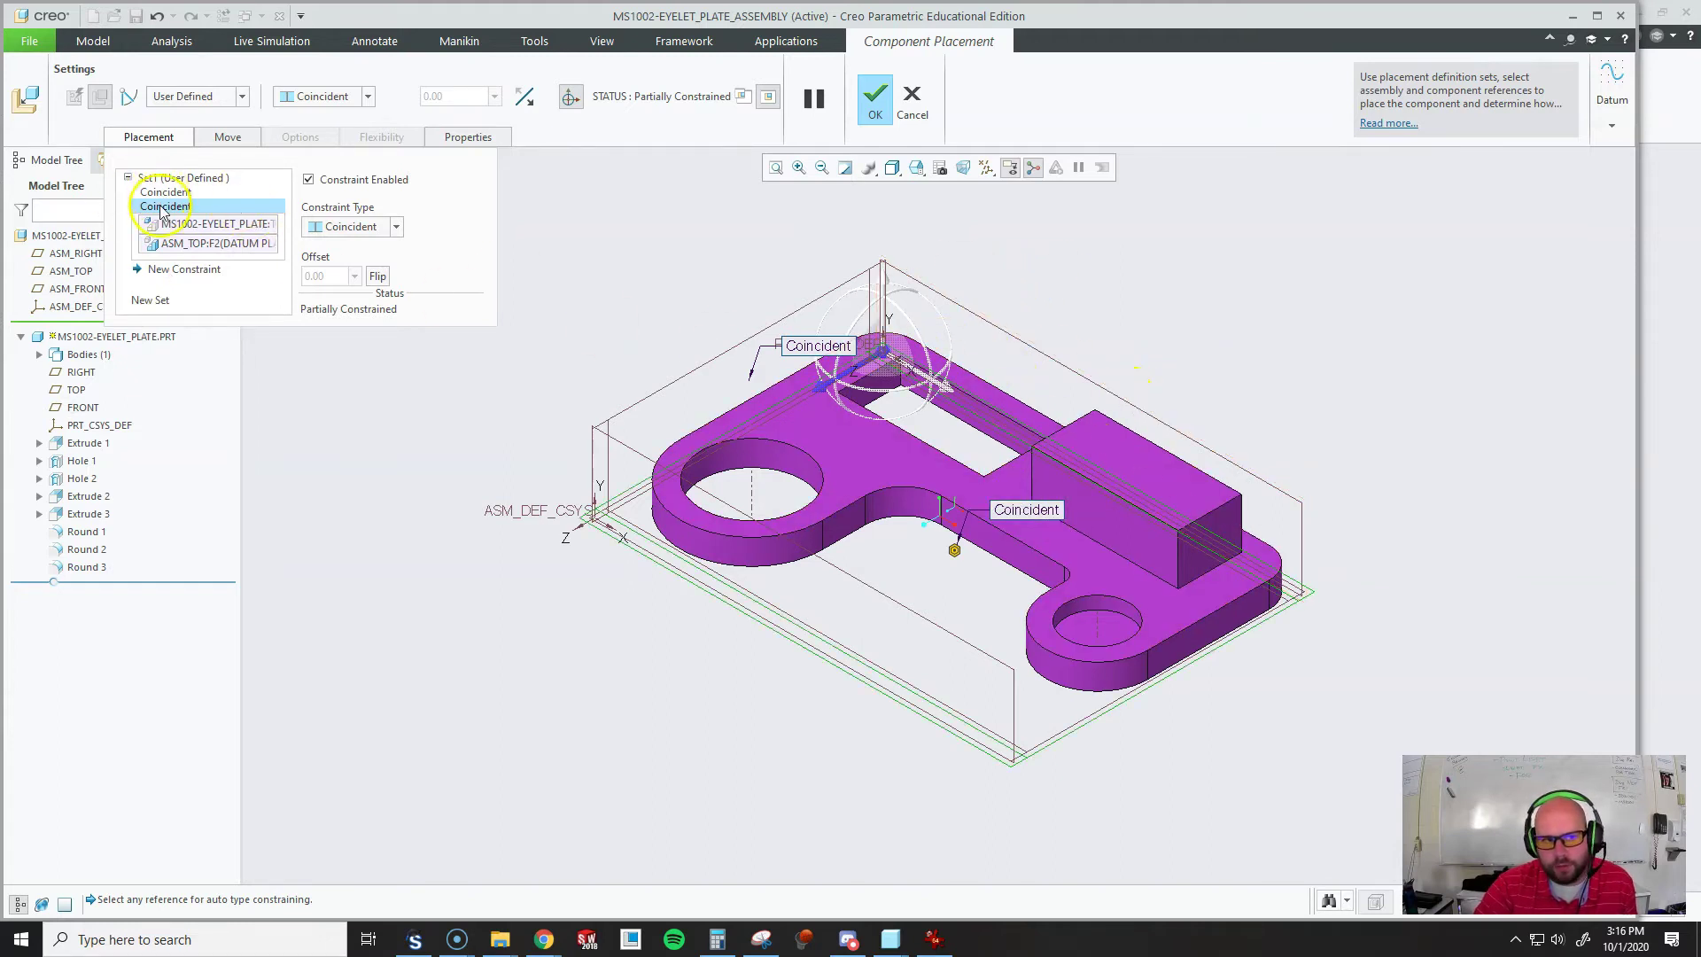
- Constrain the part's FRONT plane to ASM_FRONT and change the 5.715 offset to 0
{"action": "left_click", "coordinate": [1074, 369]}
{"action": "left_click", "coordinate": [895, 601]}
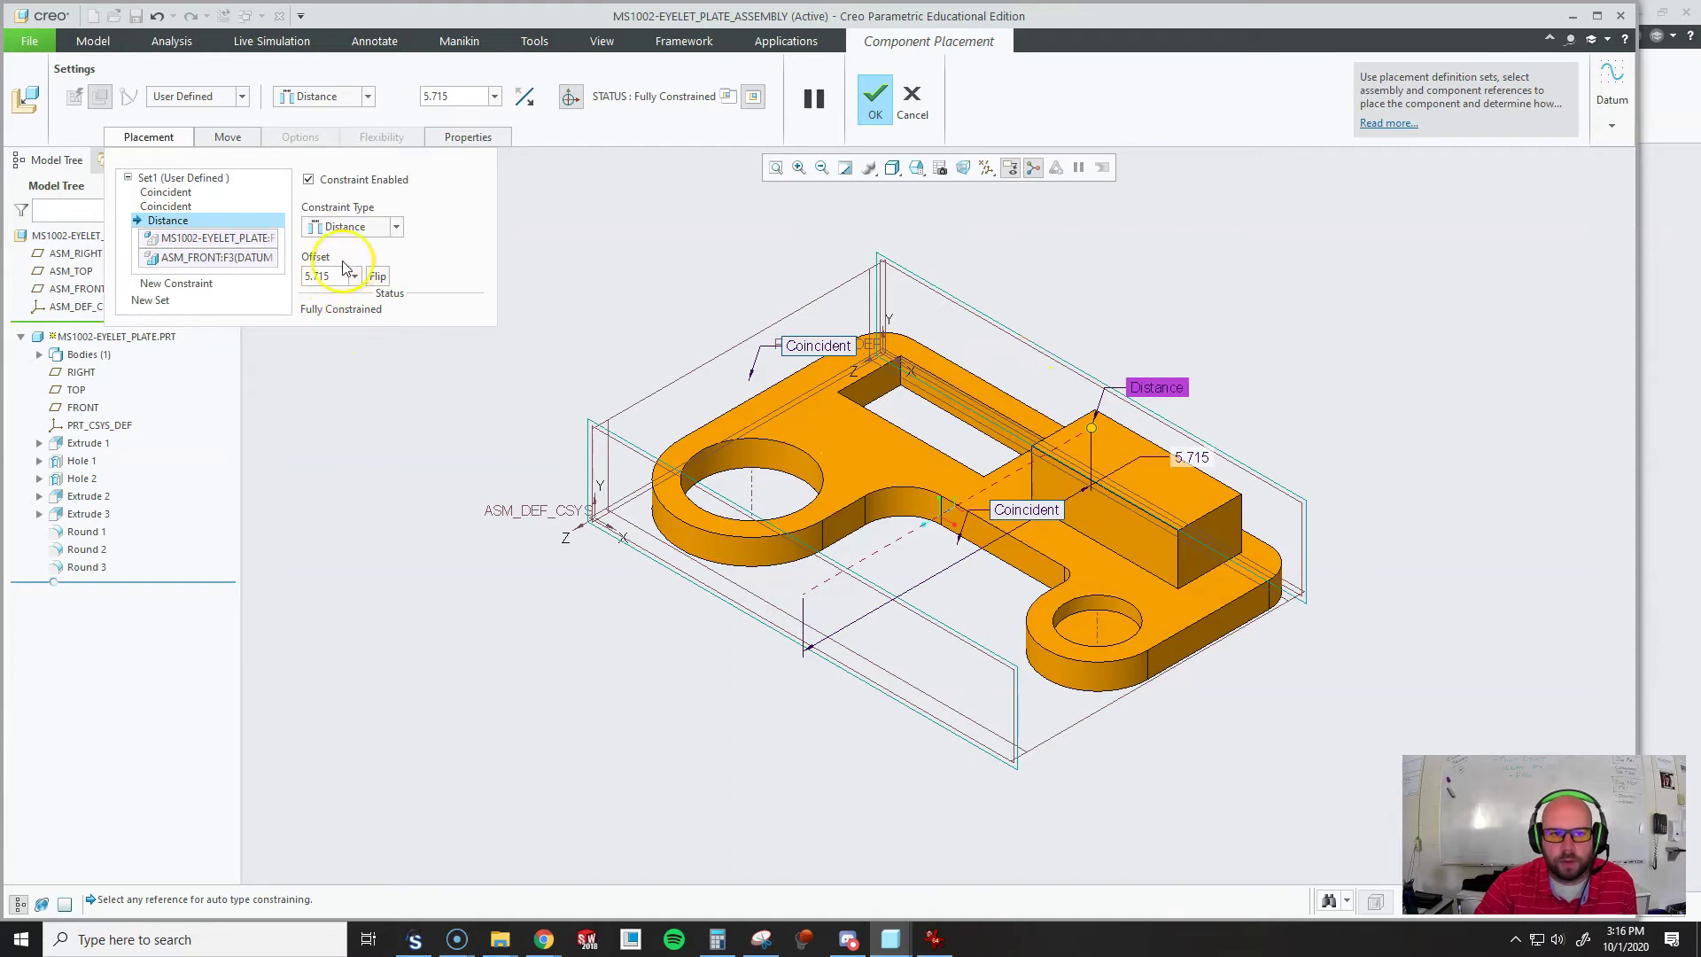
{"action": "double_click", "coordinate": [320, 276]}
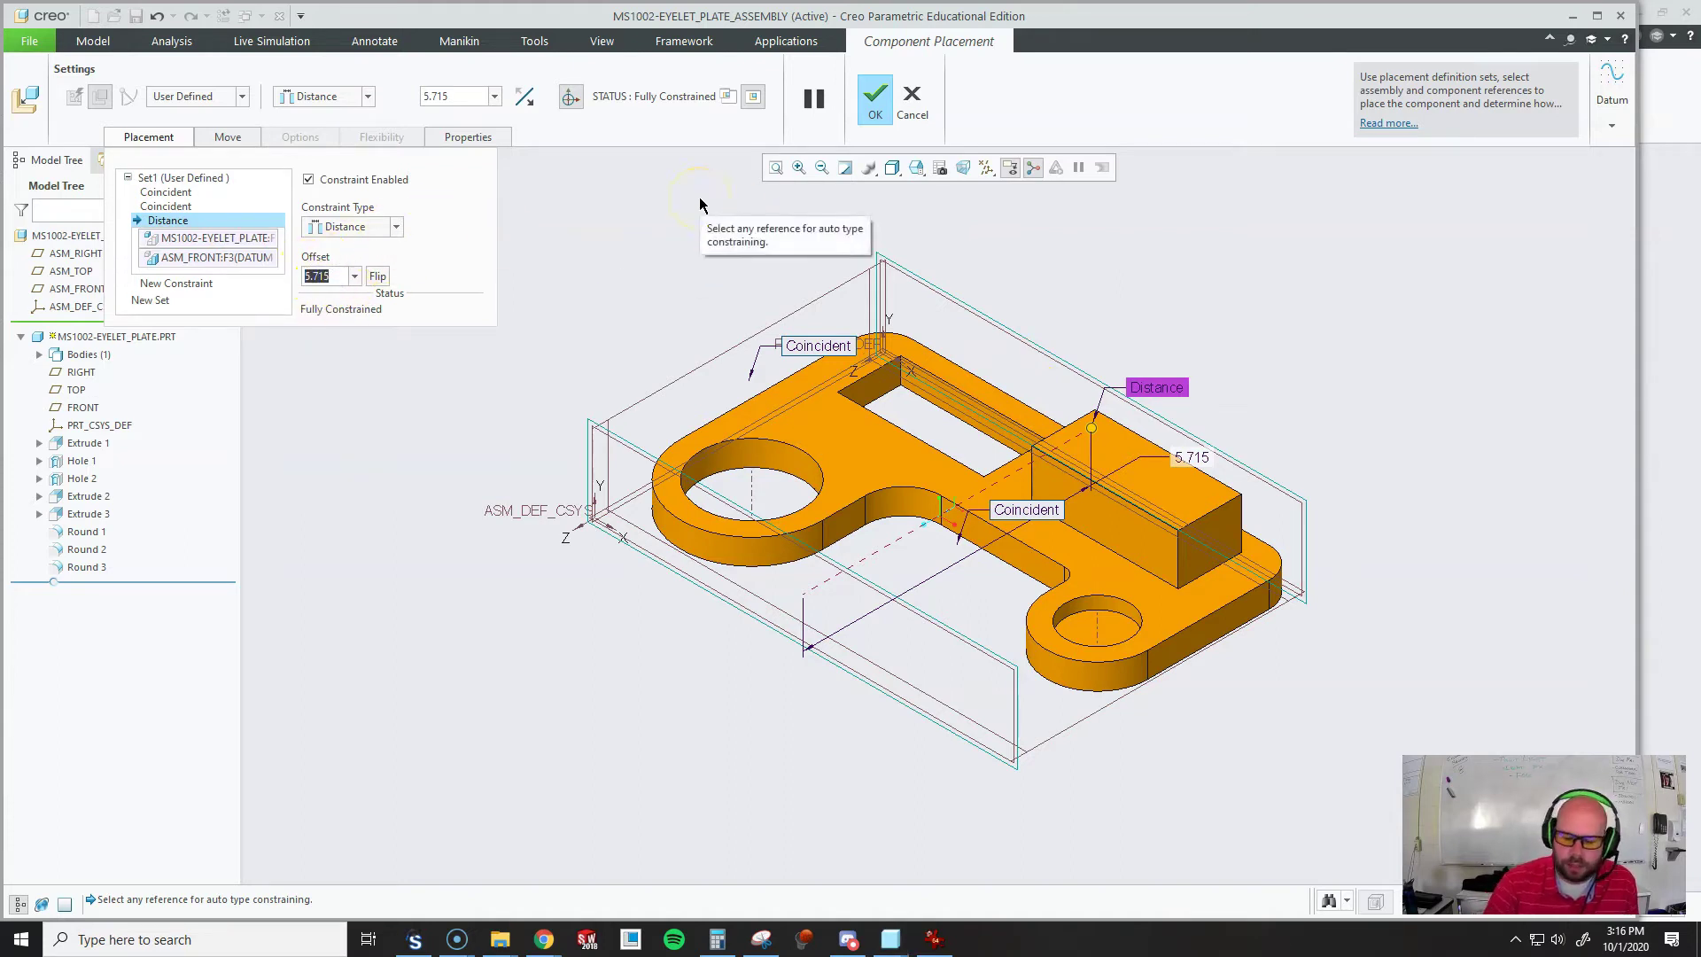
{"action": "type", "text": "0"}
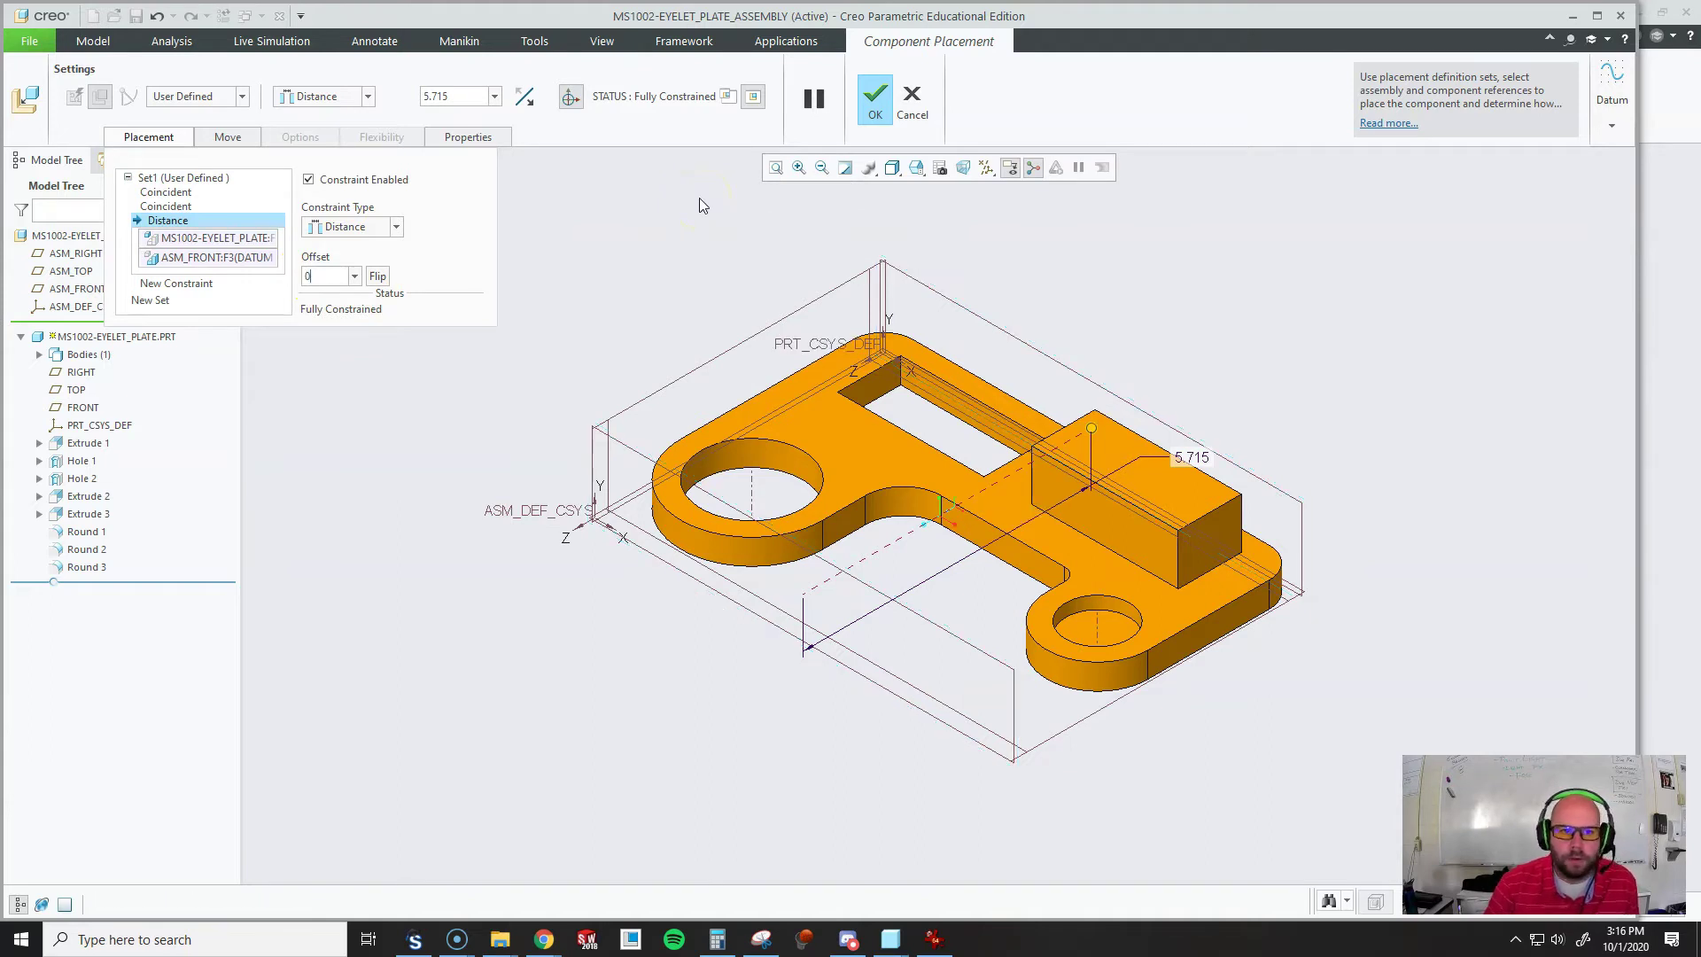
{"action": "key", "text": "Return"}
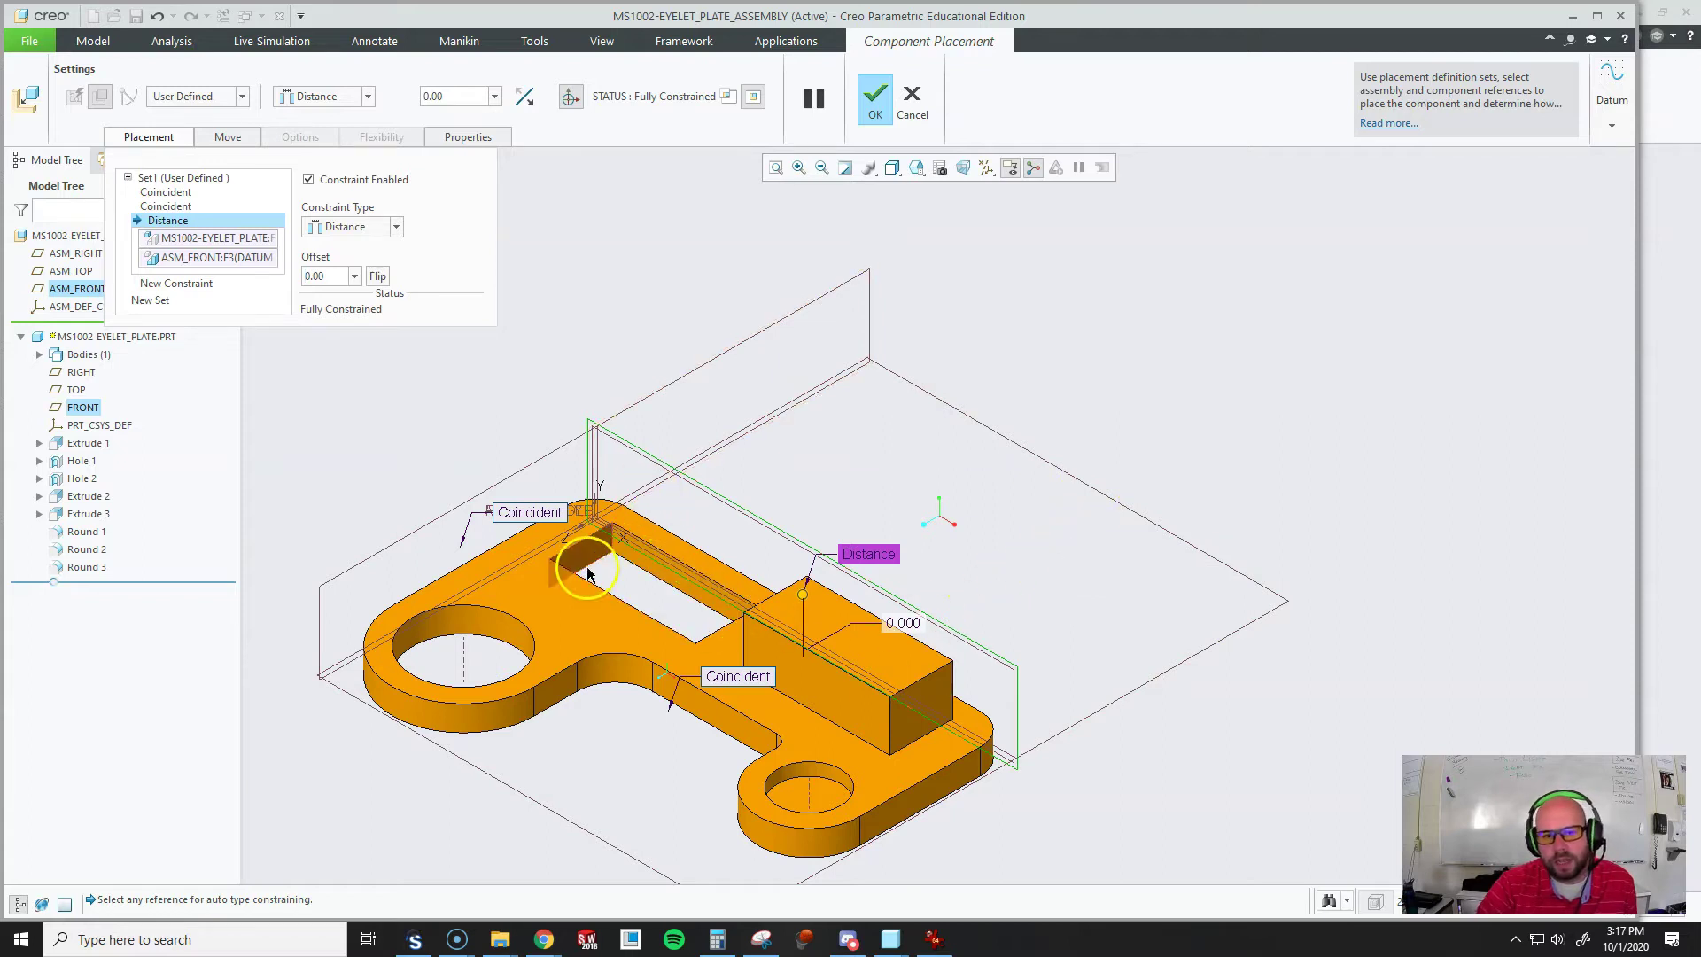
{"action": "left_click", "coordinate": [813, 526]}
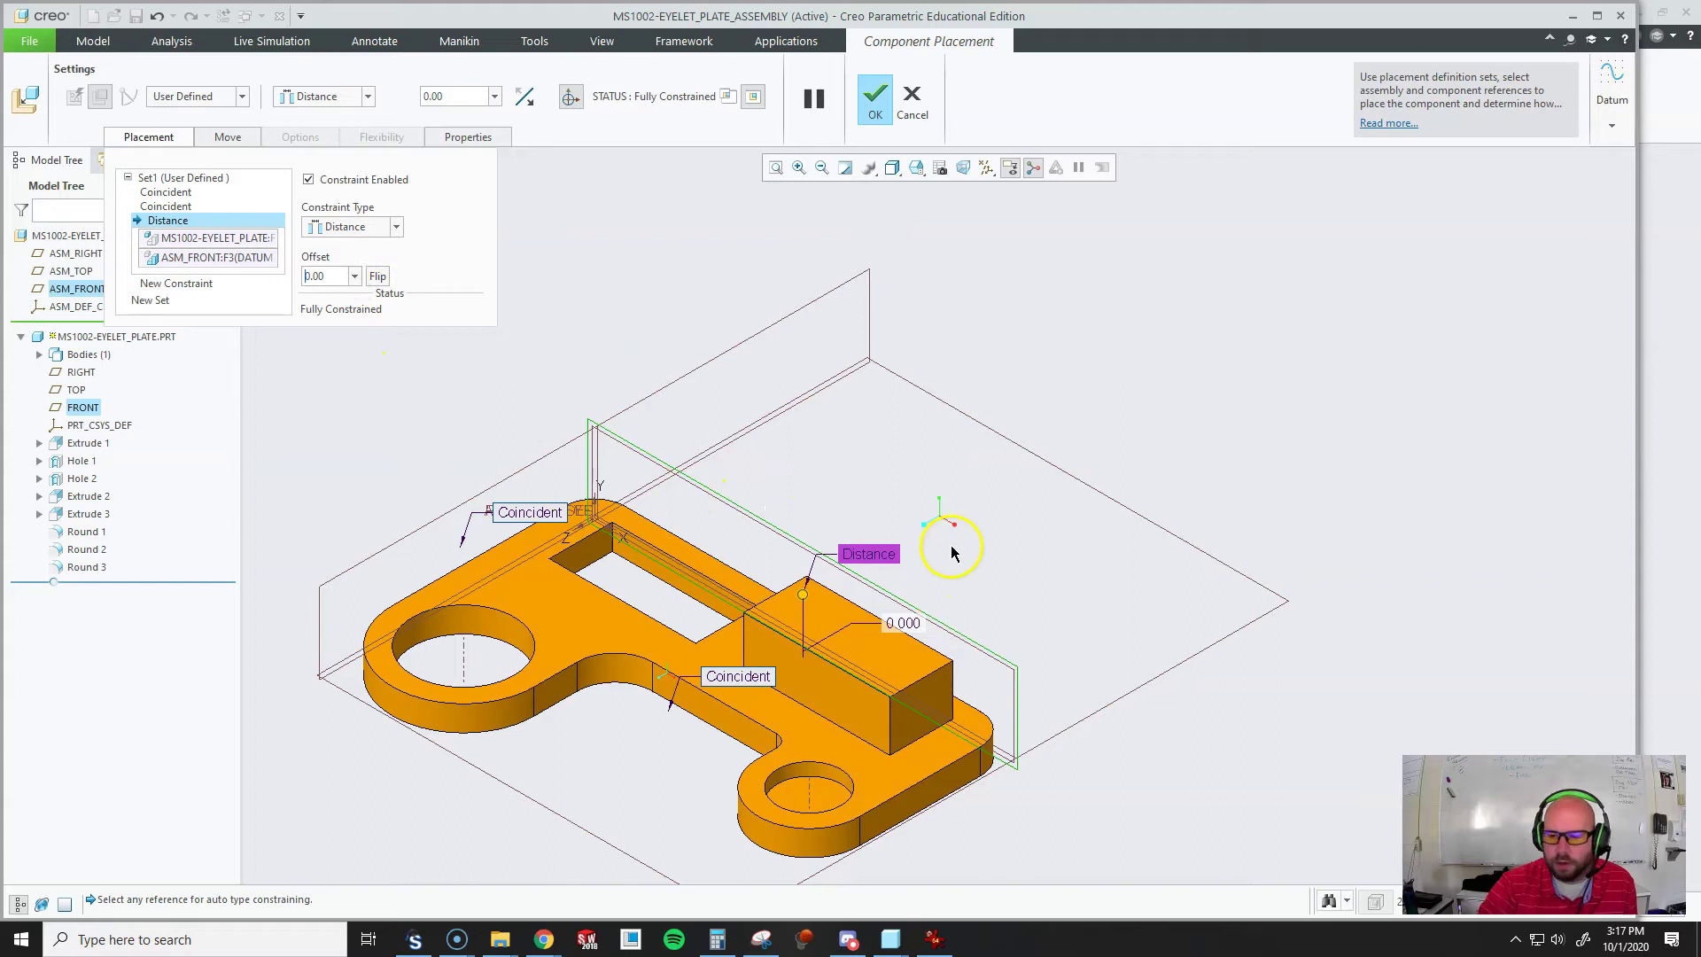
{"action": "scroll", "coordinate": [828, 477], "scroll_direction": "down", "scroll_amount": 2}
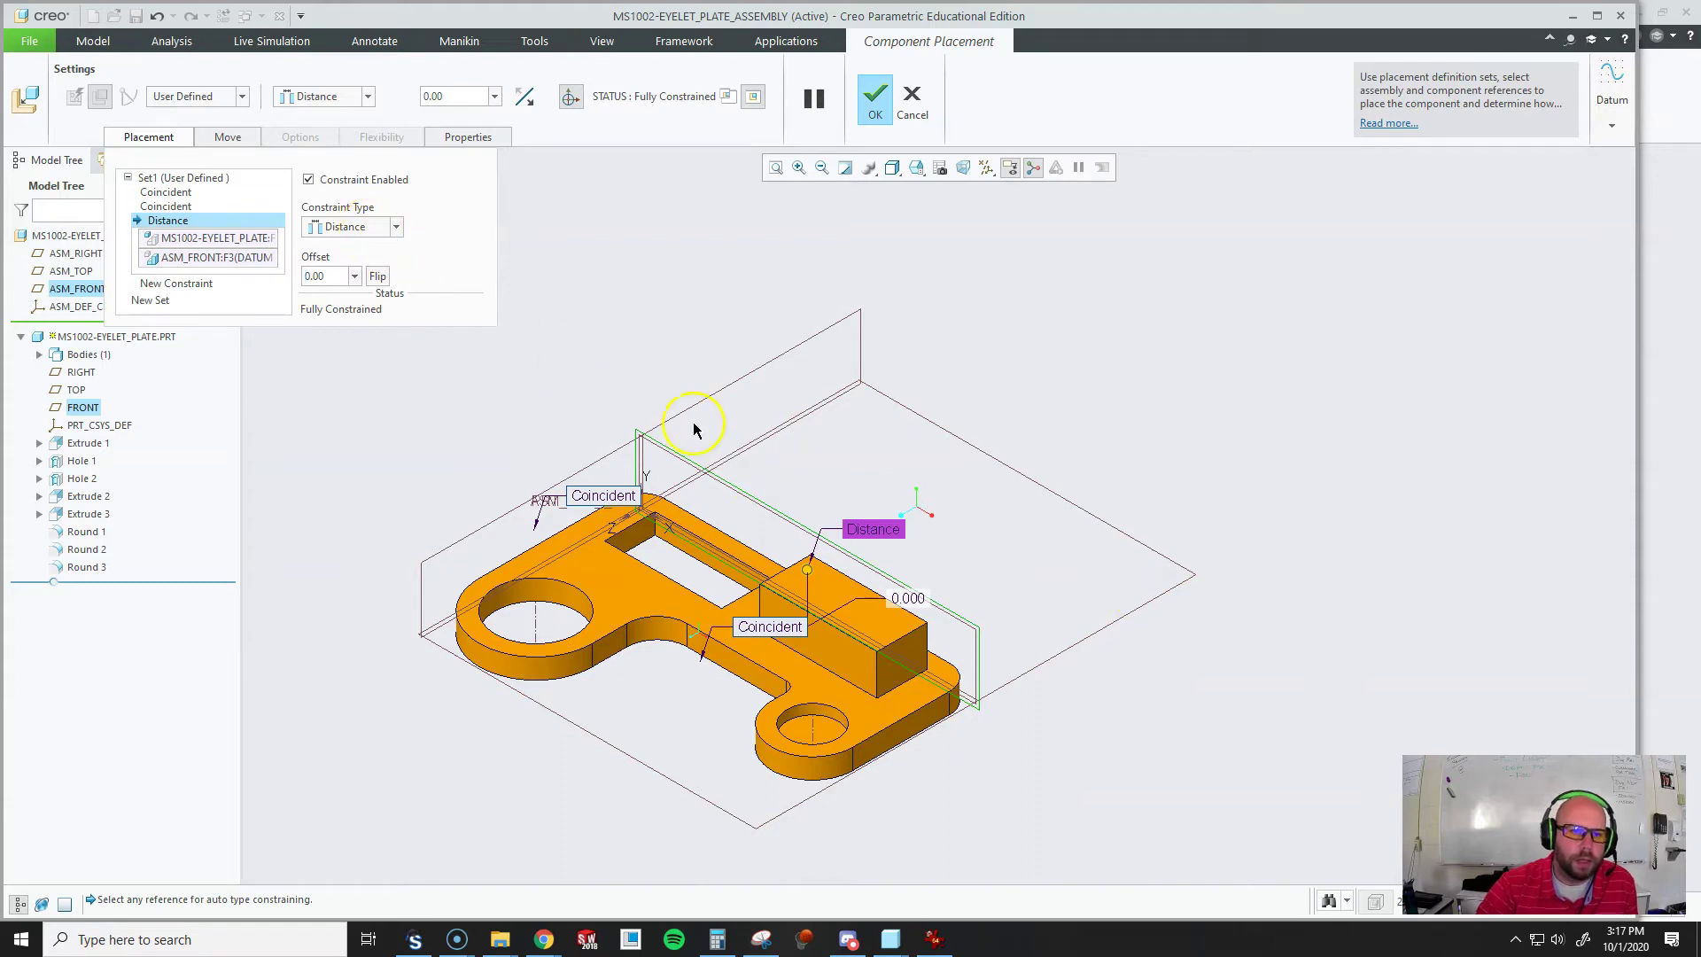
- Change the zero-offset distance constraint to Coincident and confirm the eyelet plate's placement
{"action": "left_click", "coordinate": [353, 229]}
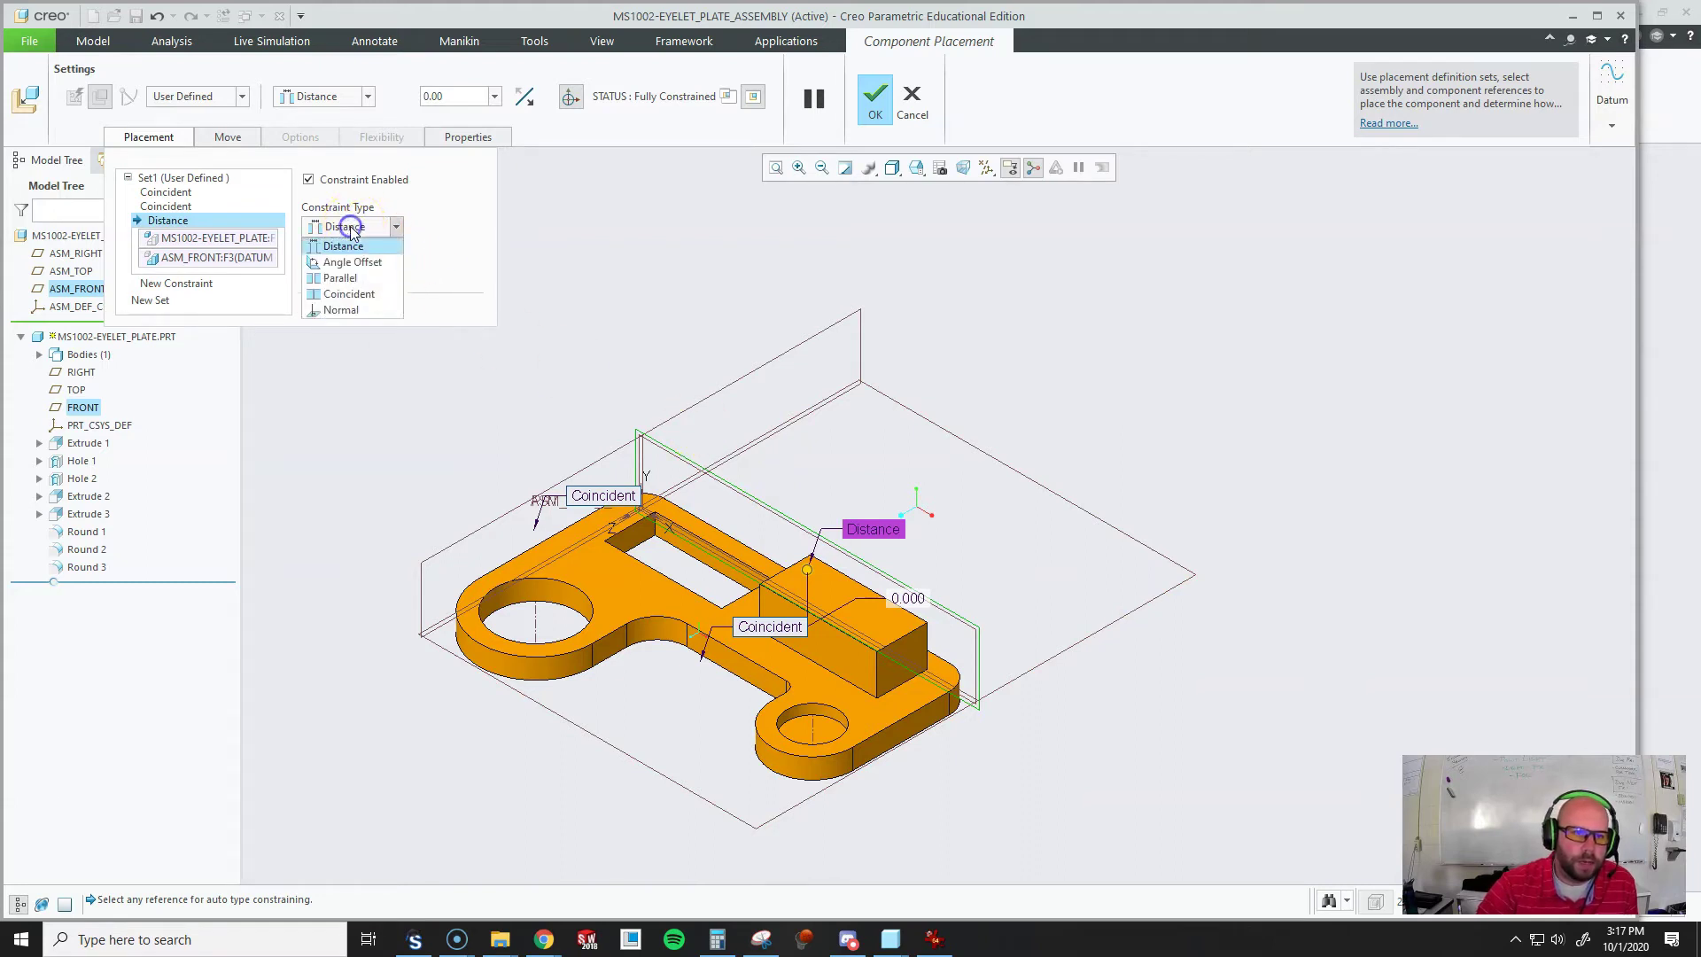
{"action": "left_click", "coordinate": [347, 252]}
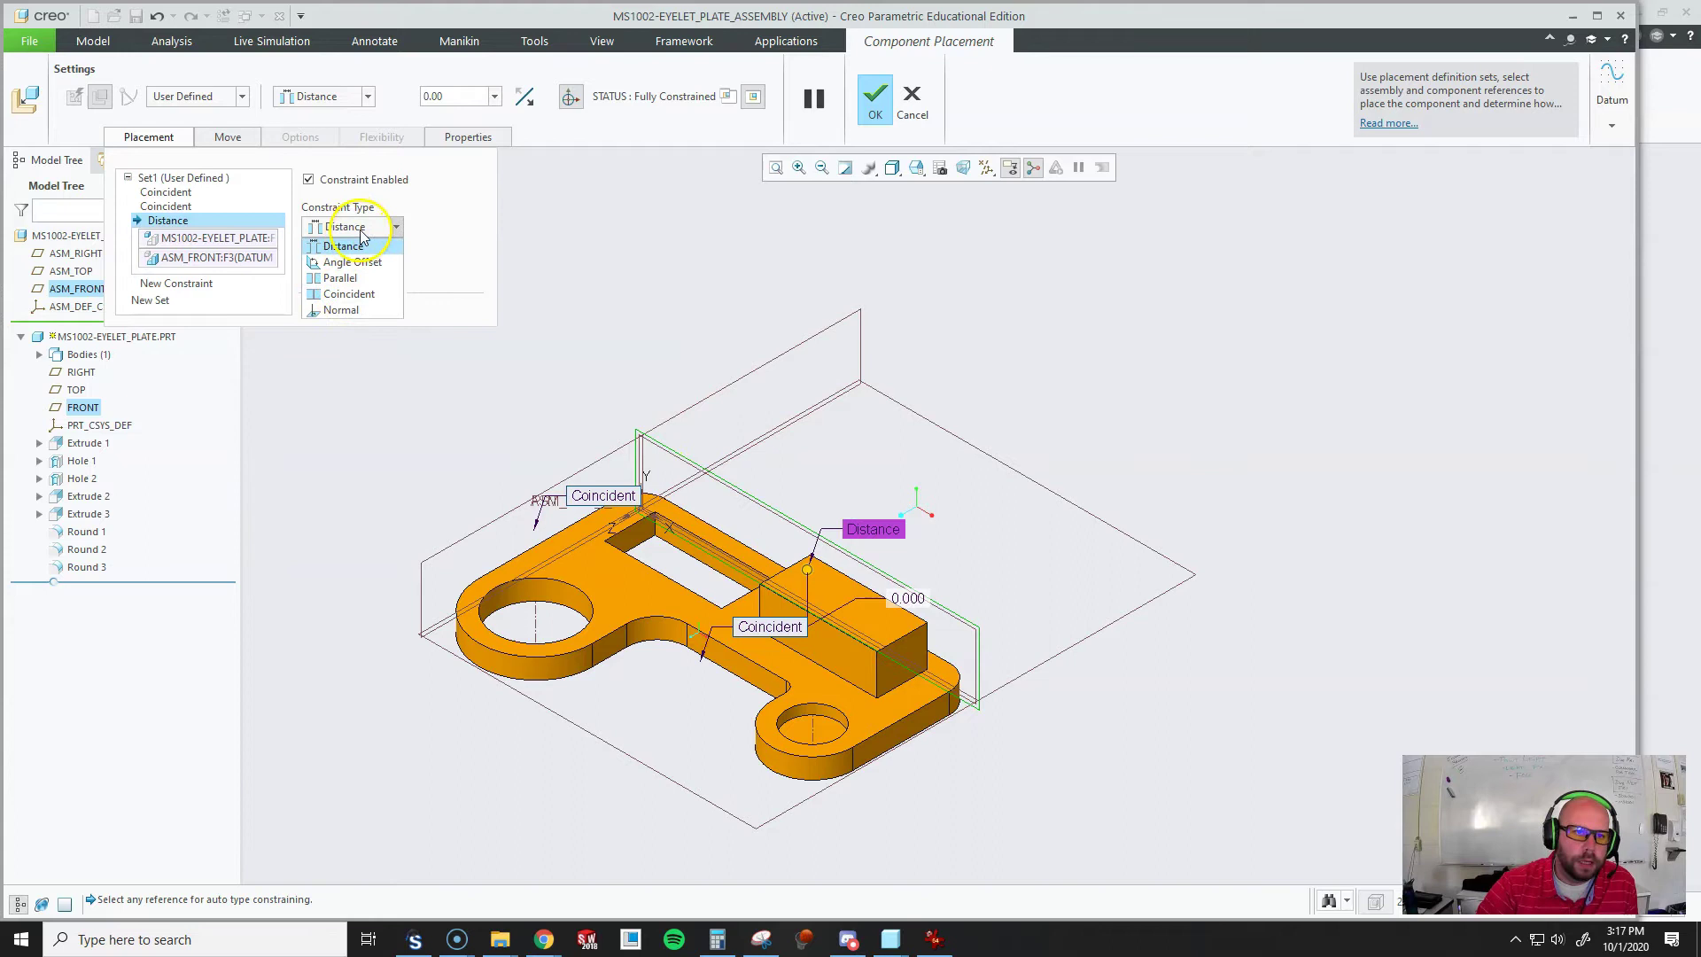
{"action": "left_click", "coordinate": [349, 293]}
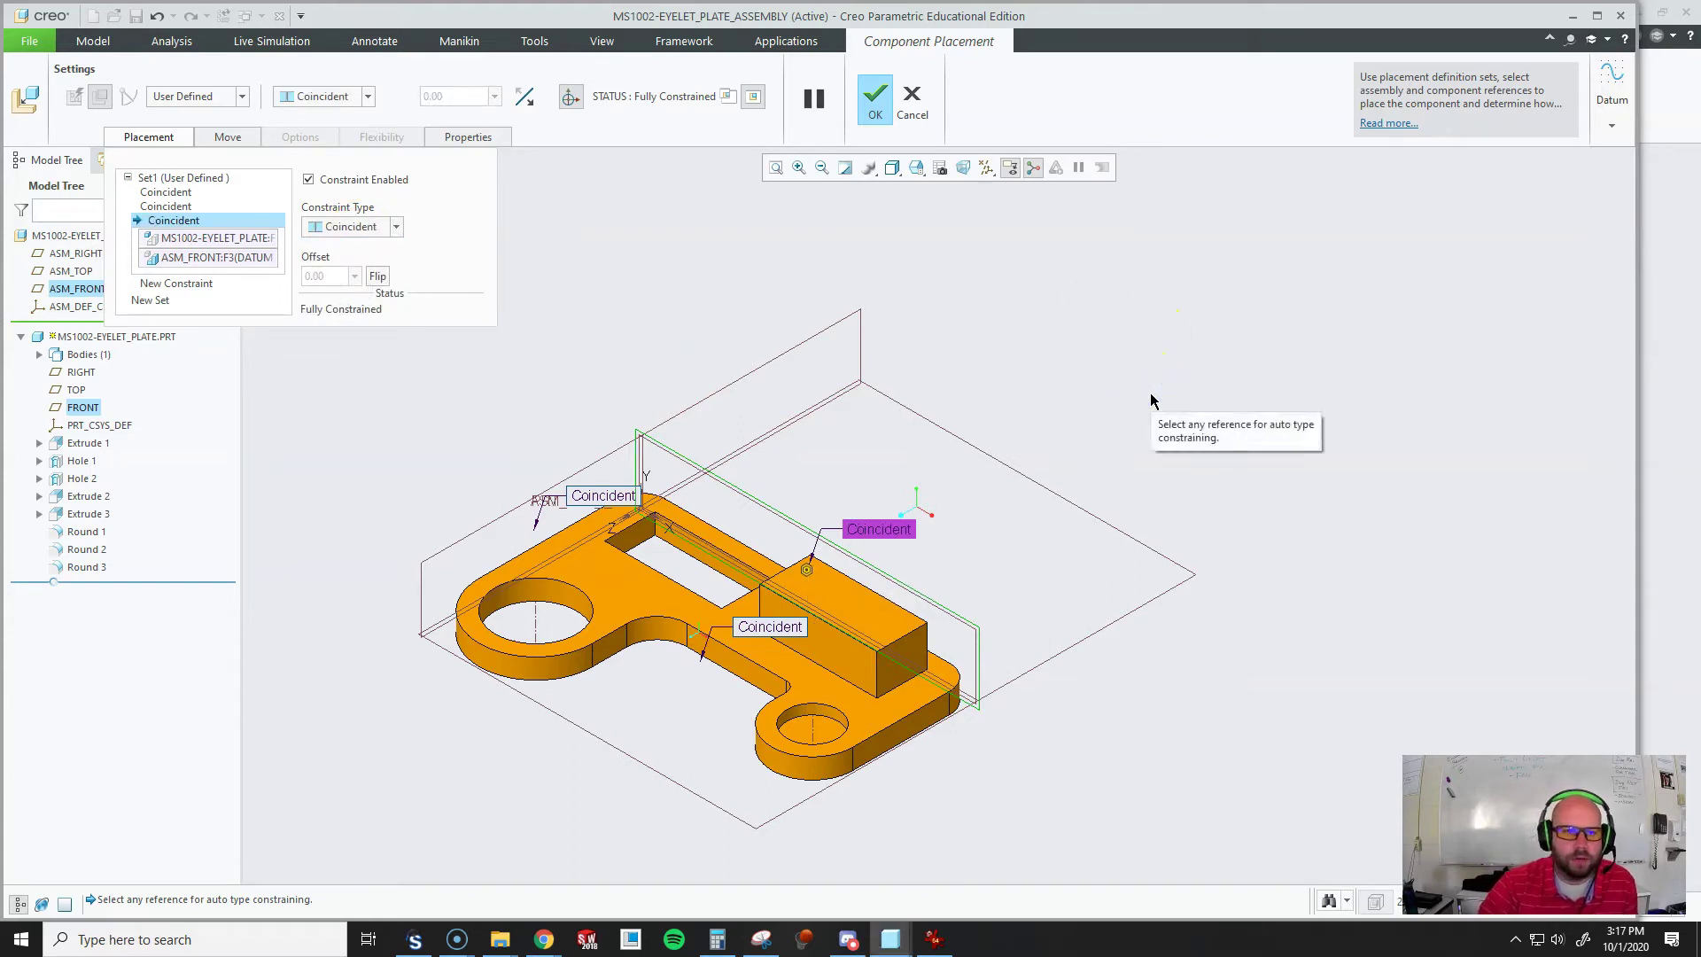
{"action": "left_click", "coordinate": [983, 278]}
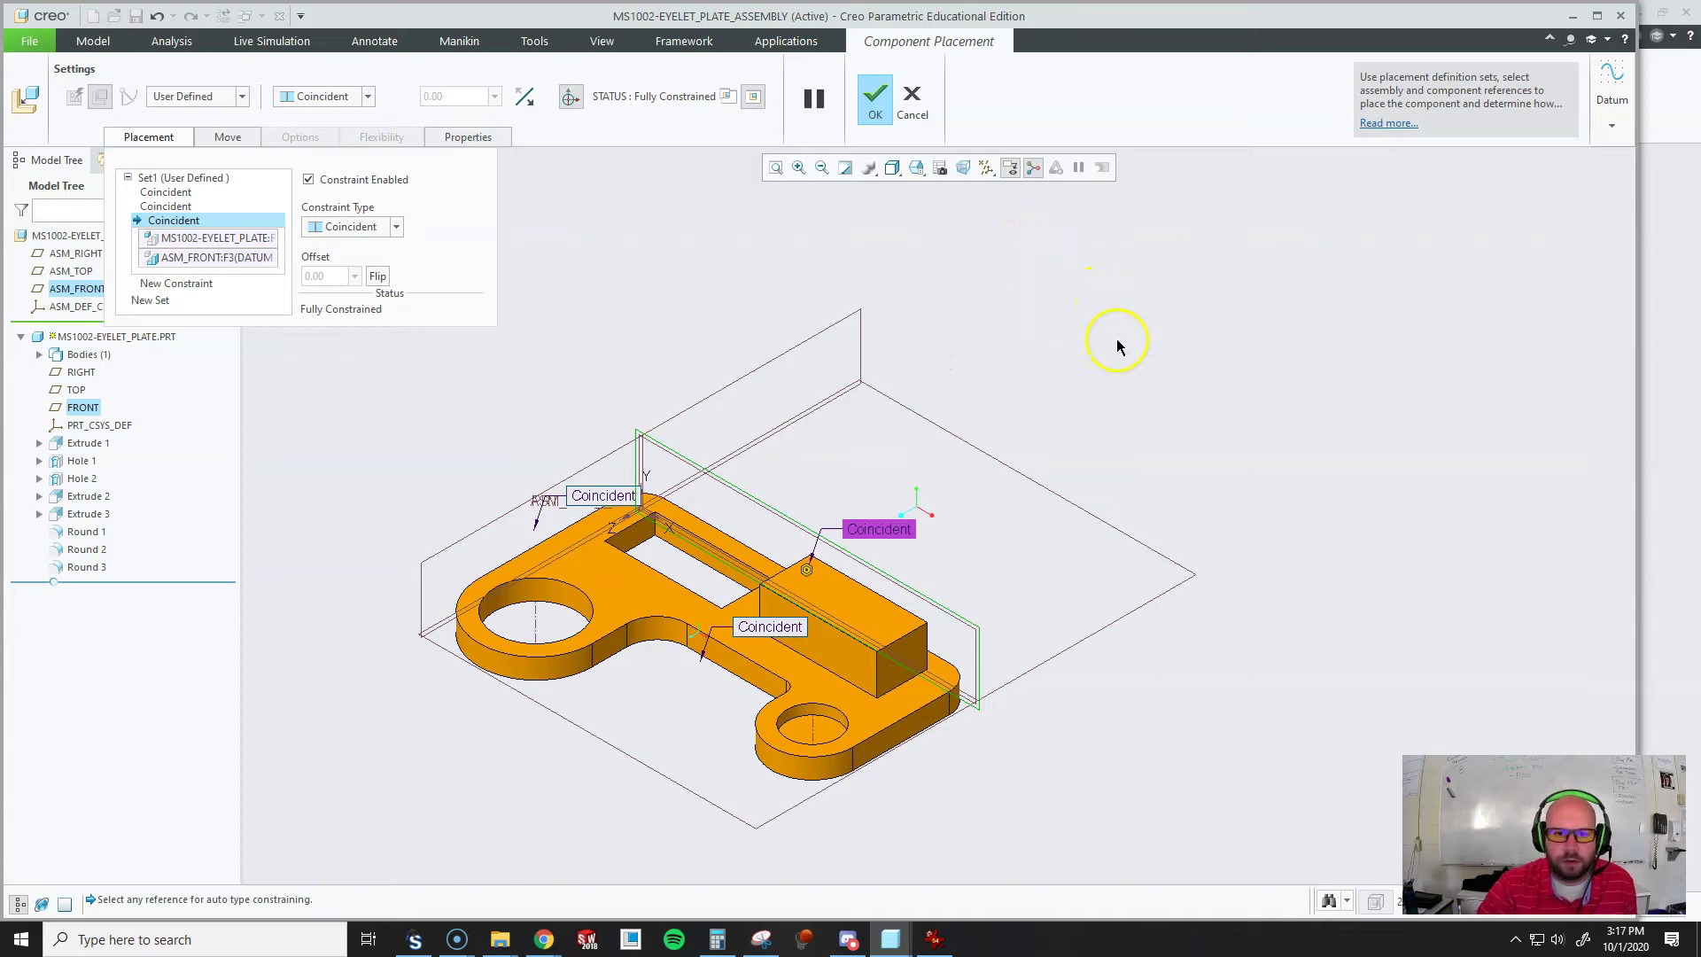
{"action": "left_click", "coordinate": [875, 104]}
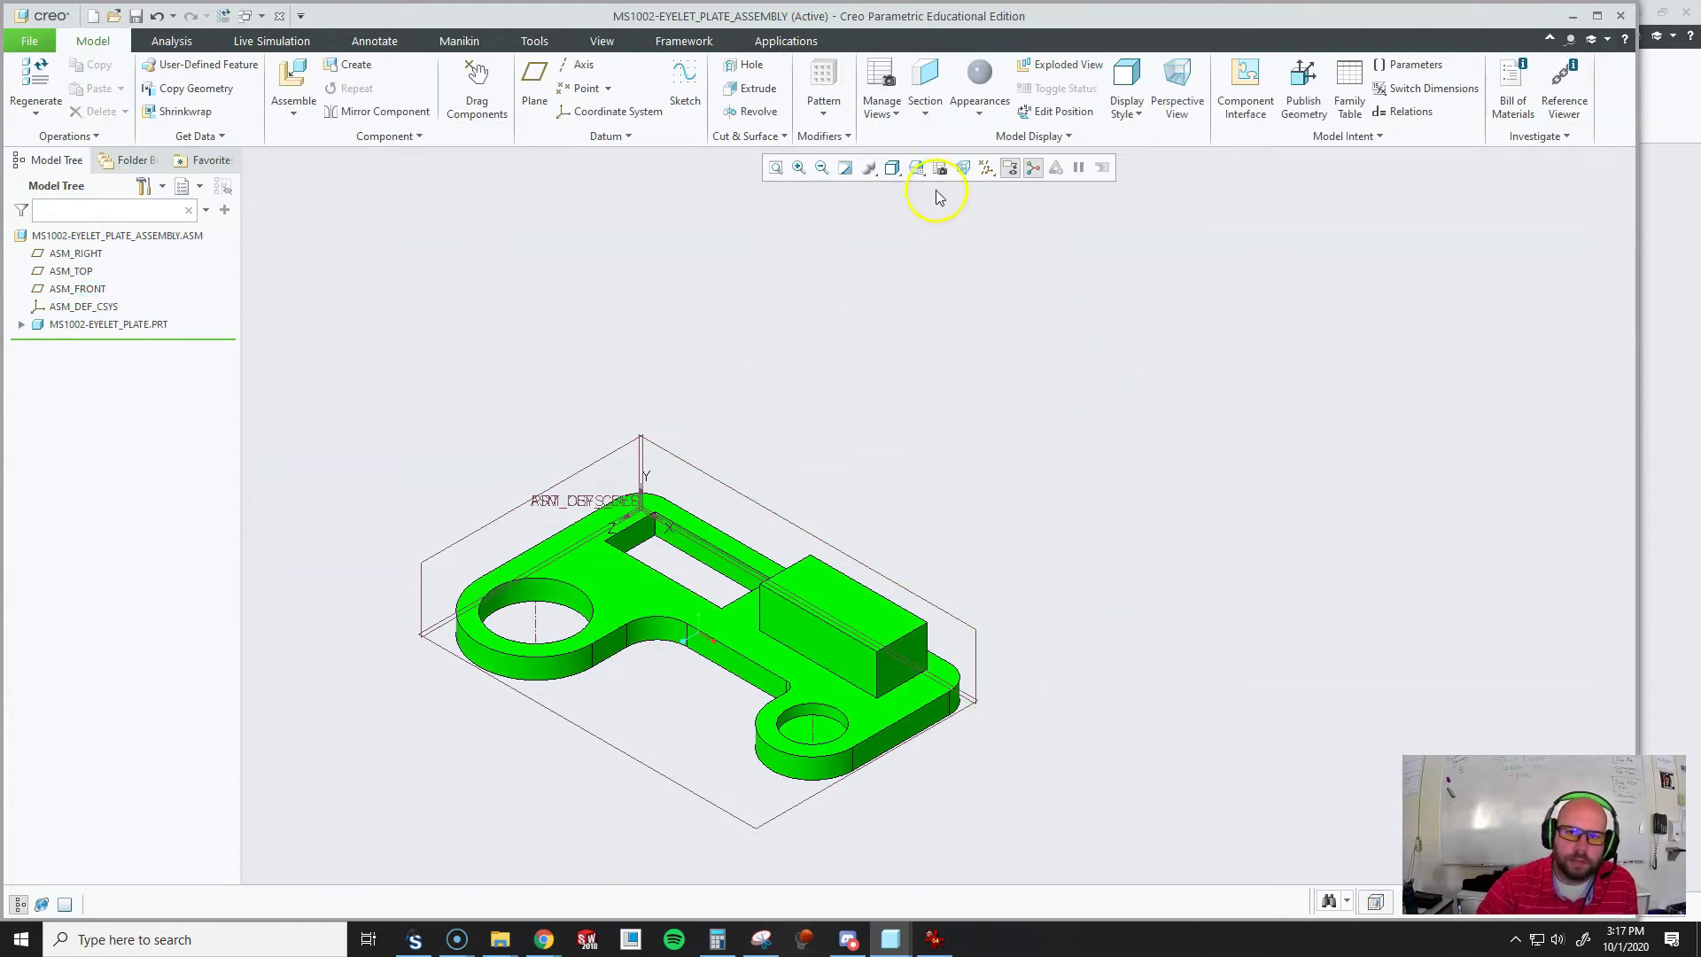
- Return the view to a standard saved orientation
{"action": "left_click", "coordinate": [921, 167]}
{"action": "left_click", "coordinate": [896, 189]}
{"action": "left_click", "coordinate": [1273, 351]}
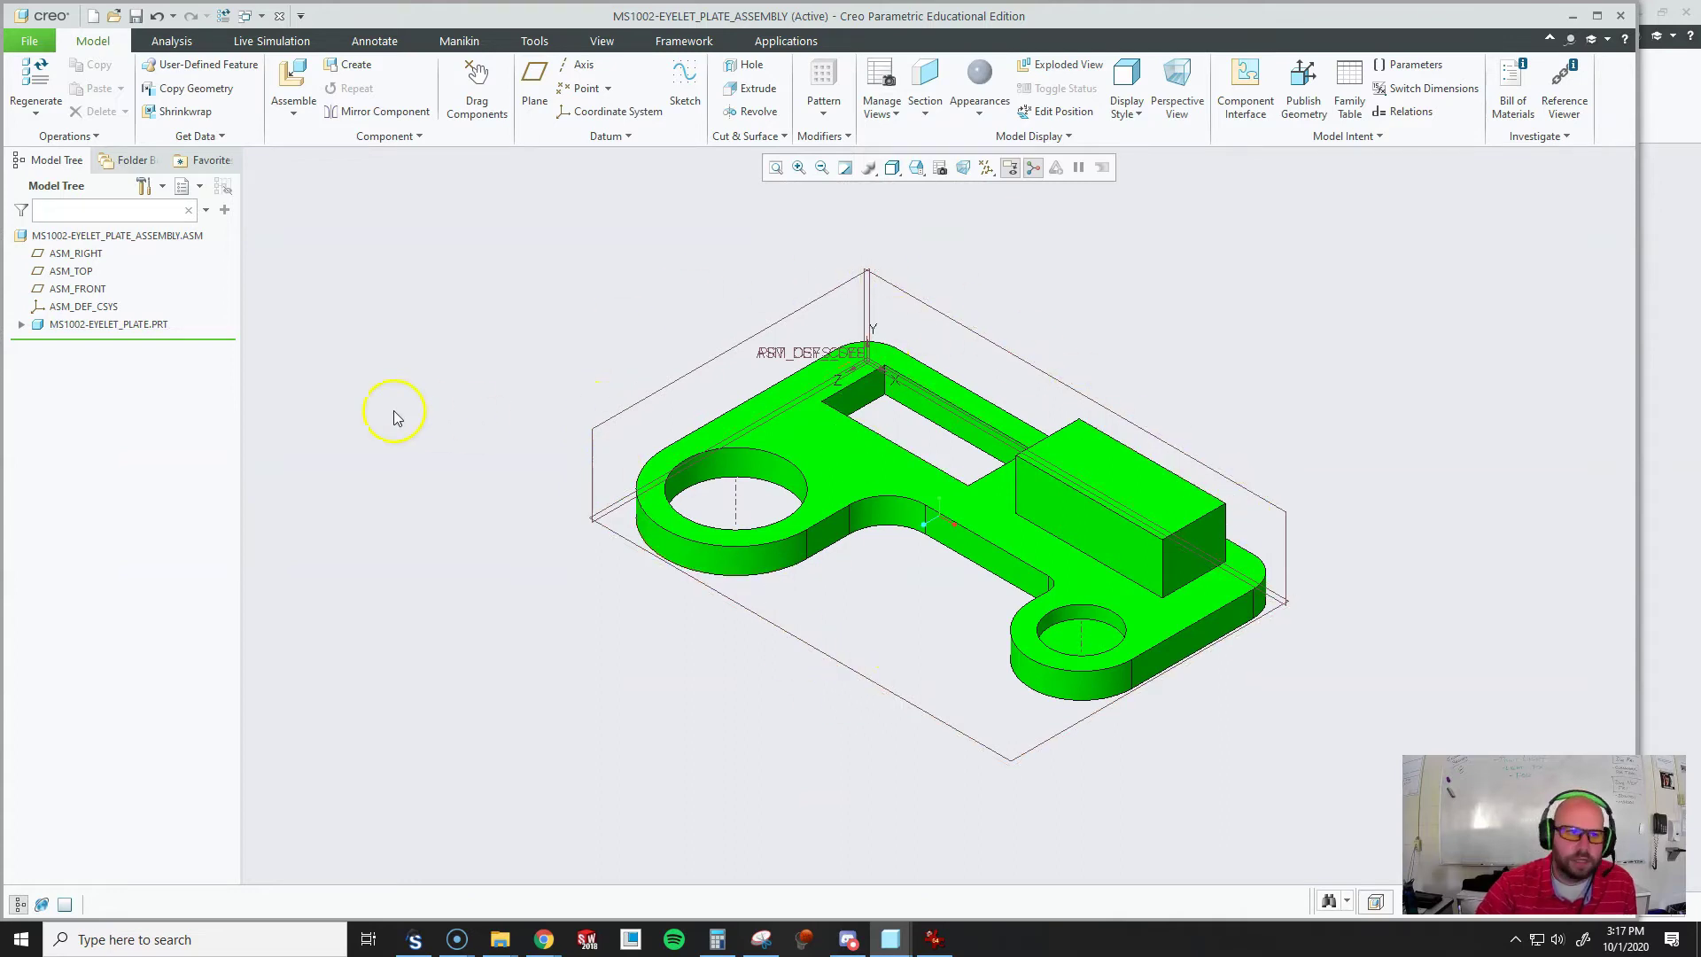
- Assemble ms1002-top_plate.prt into the assembly and zoom in on both plates
{"action": "left_click", "coordinate": [295, 78]}
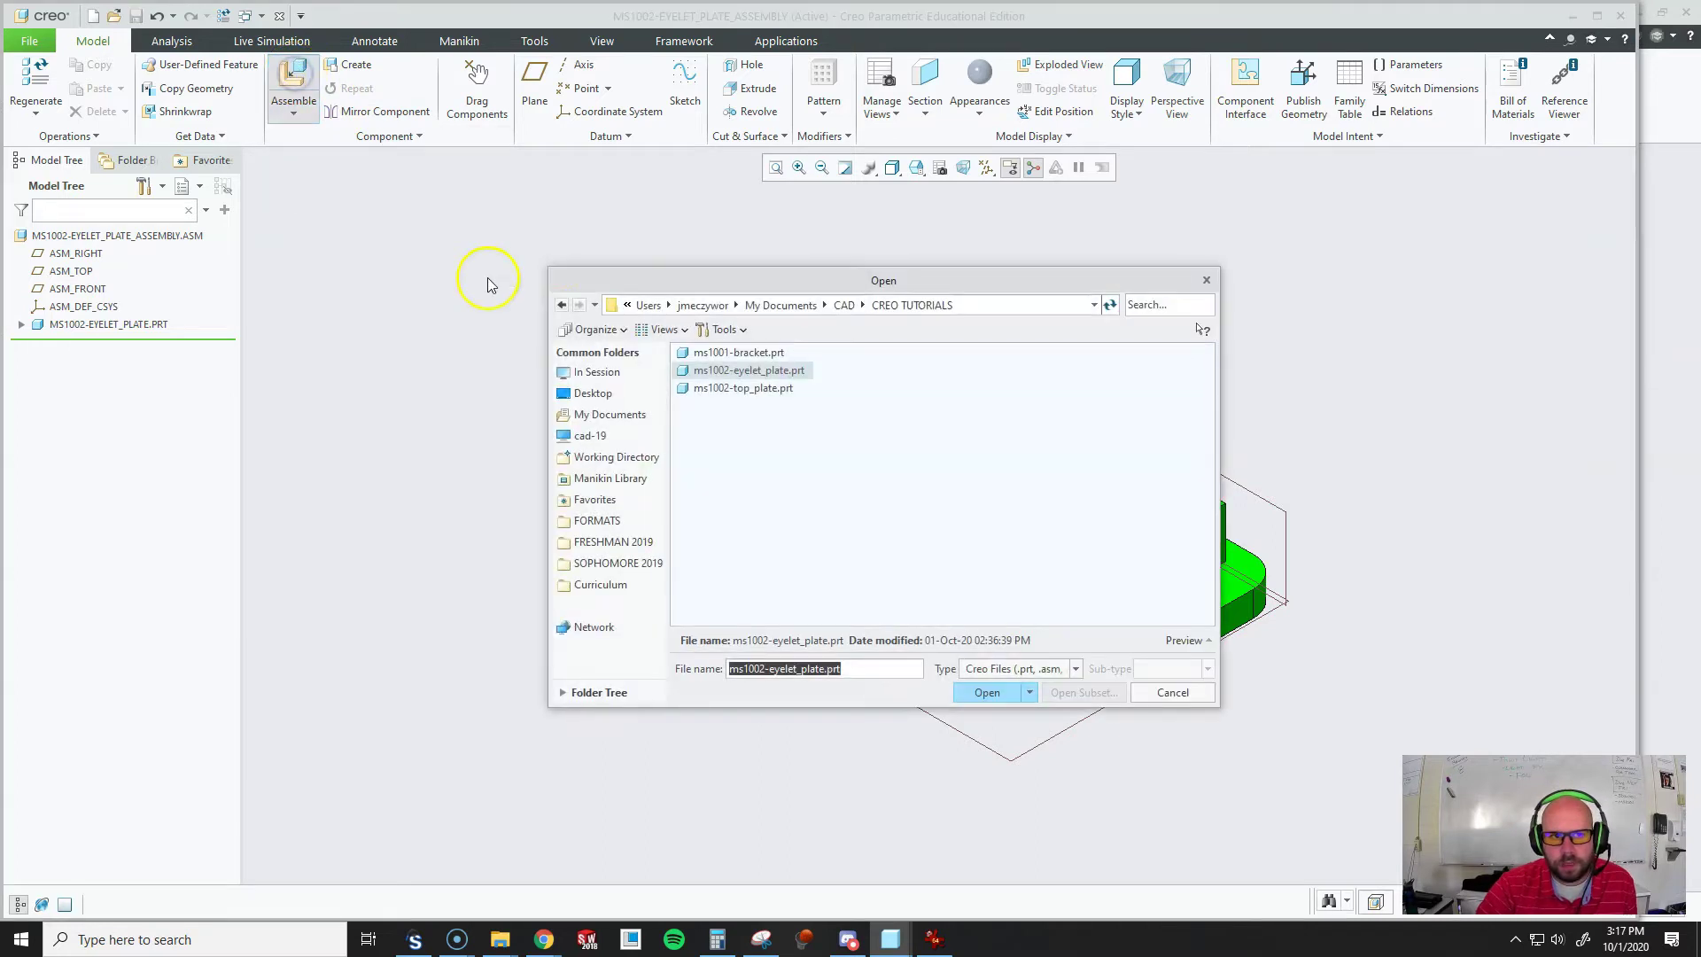
{"action": "double_click", "coordinate": [762, 388]}
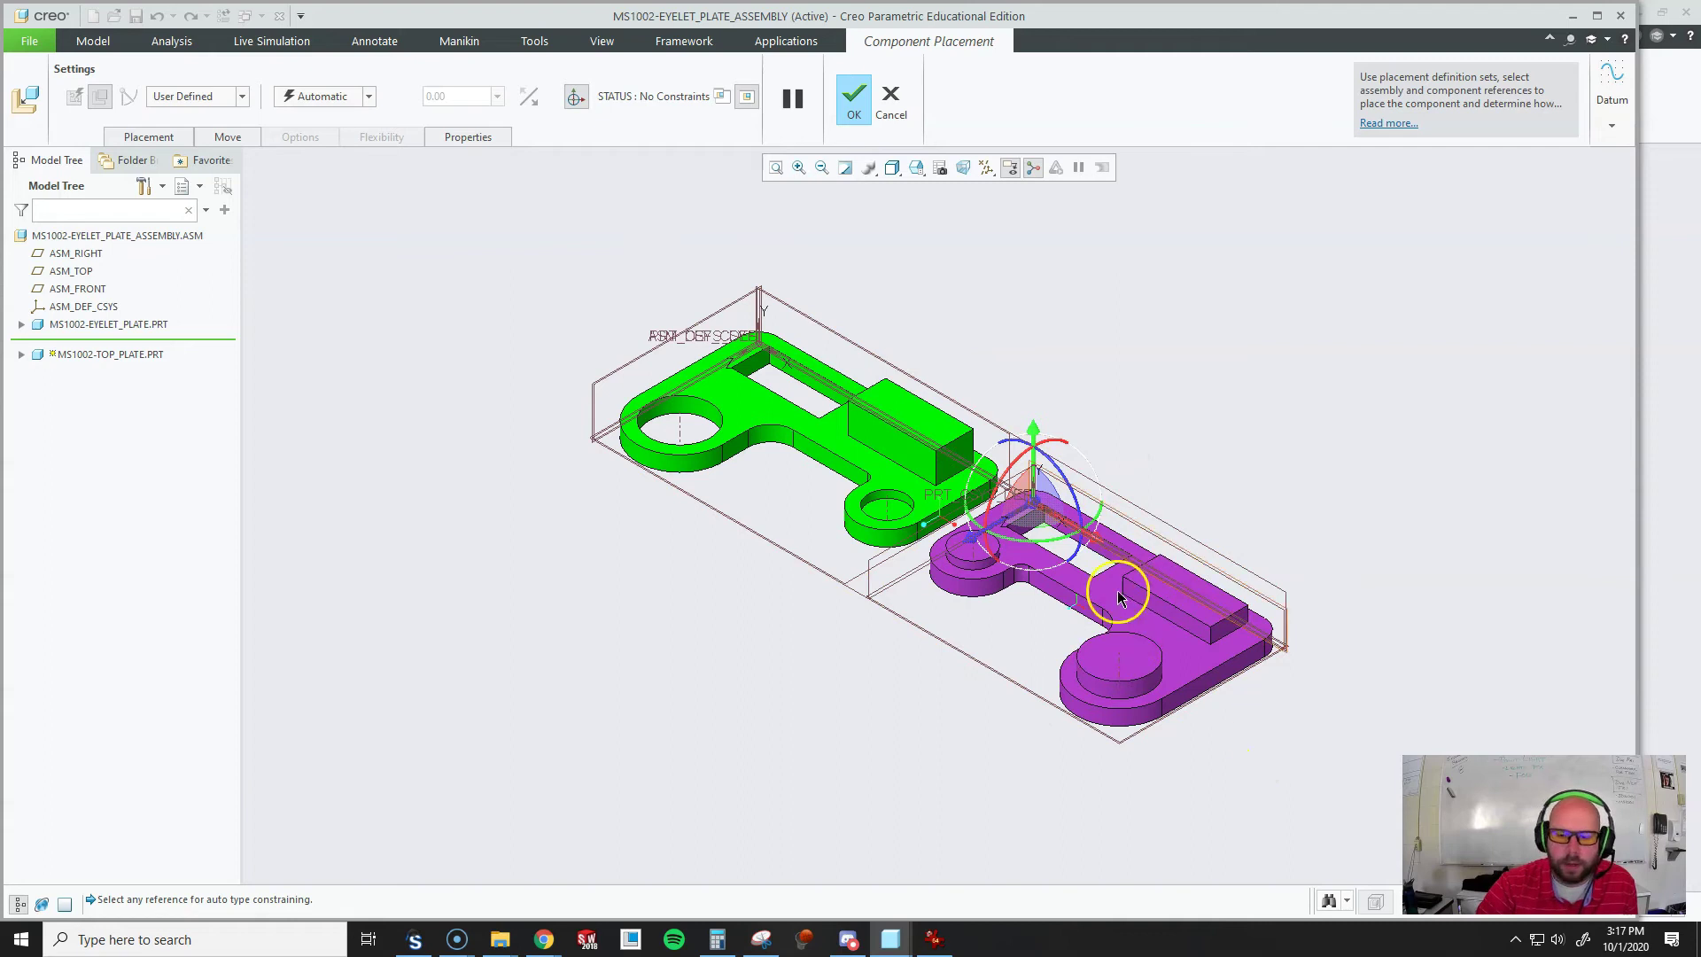
{"action": "scroll", "coordinate": [1118, 598], "scroll_direction": "up", "scroll_amount": 5}
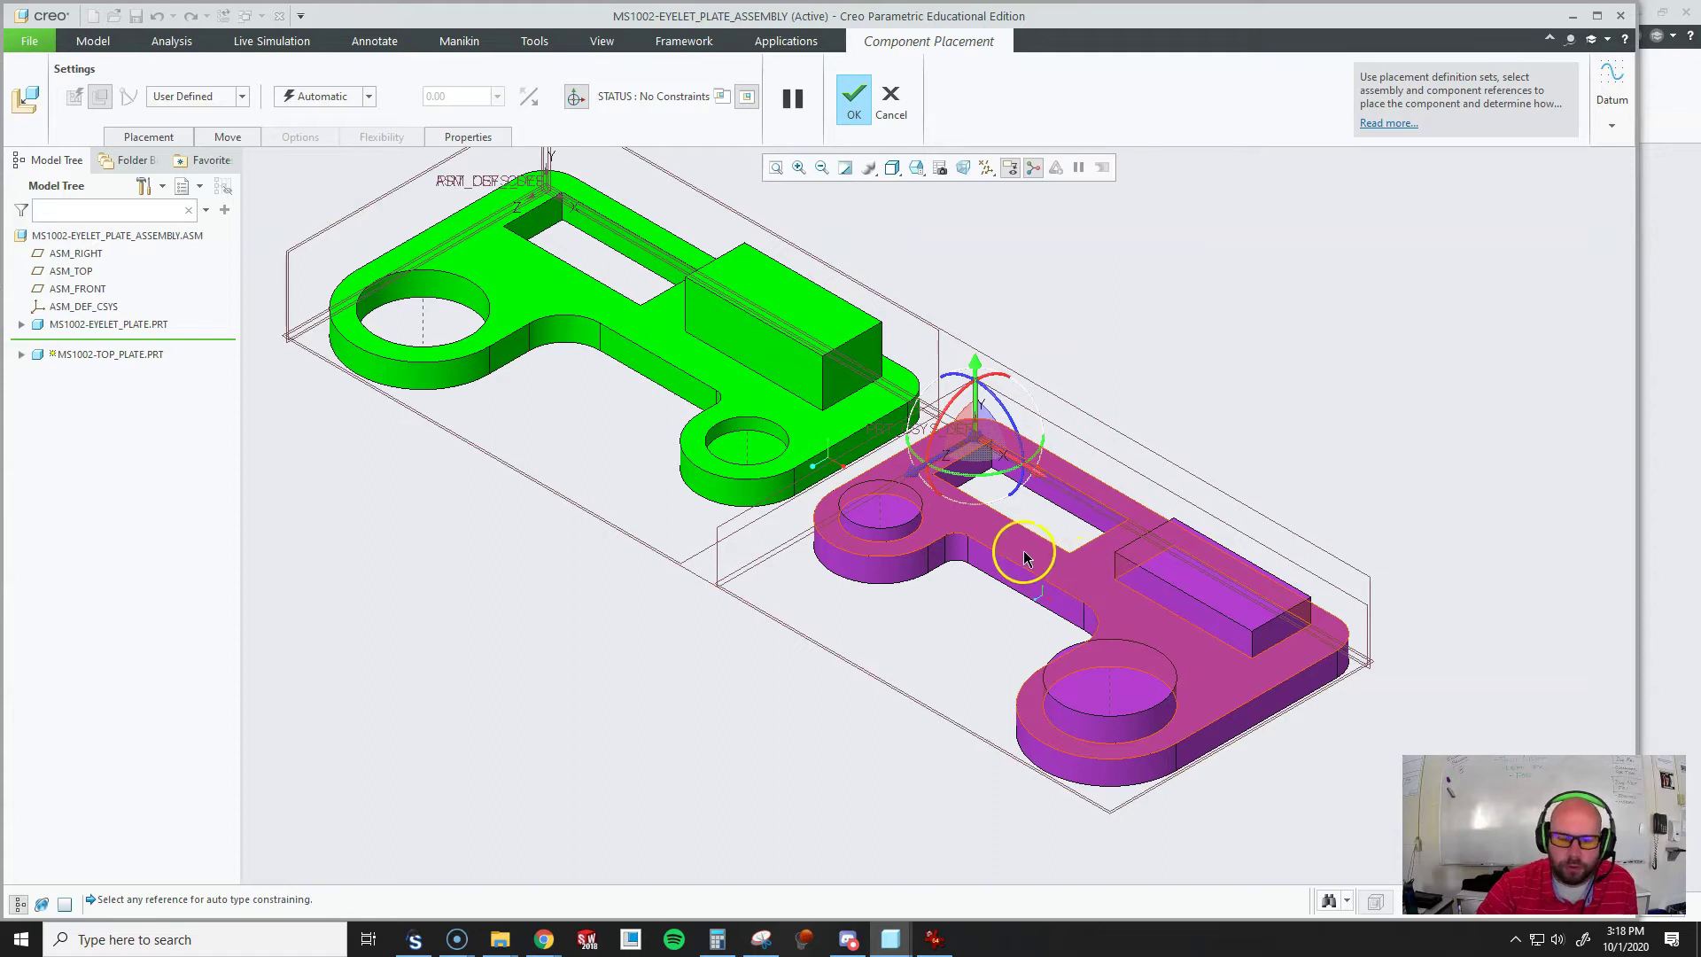
- Zoom around and drag the top plate freely before constraining it
{"action": "left_click", "coordinate": [1004, 538]}
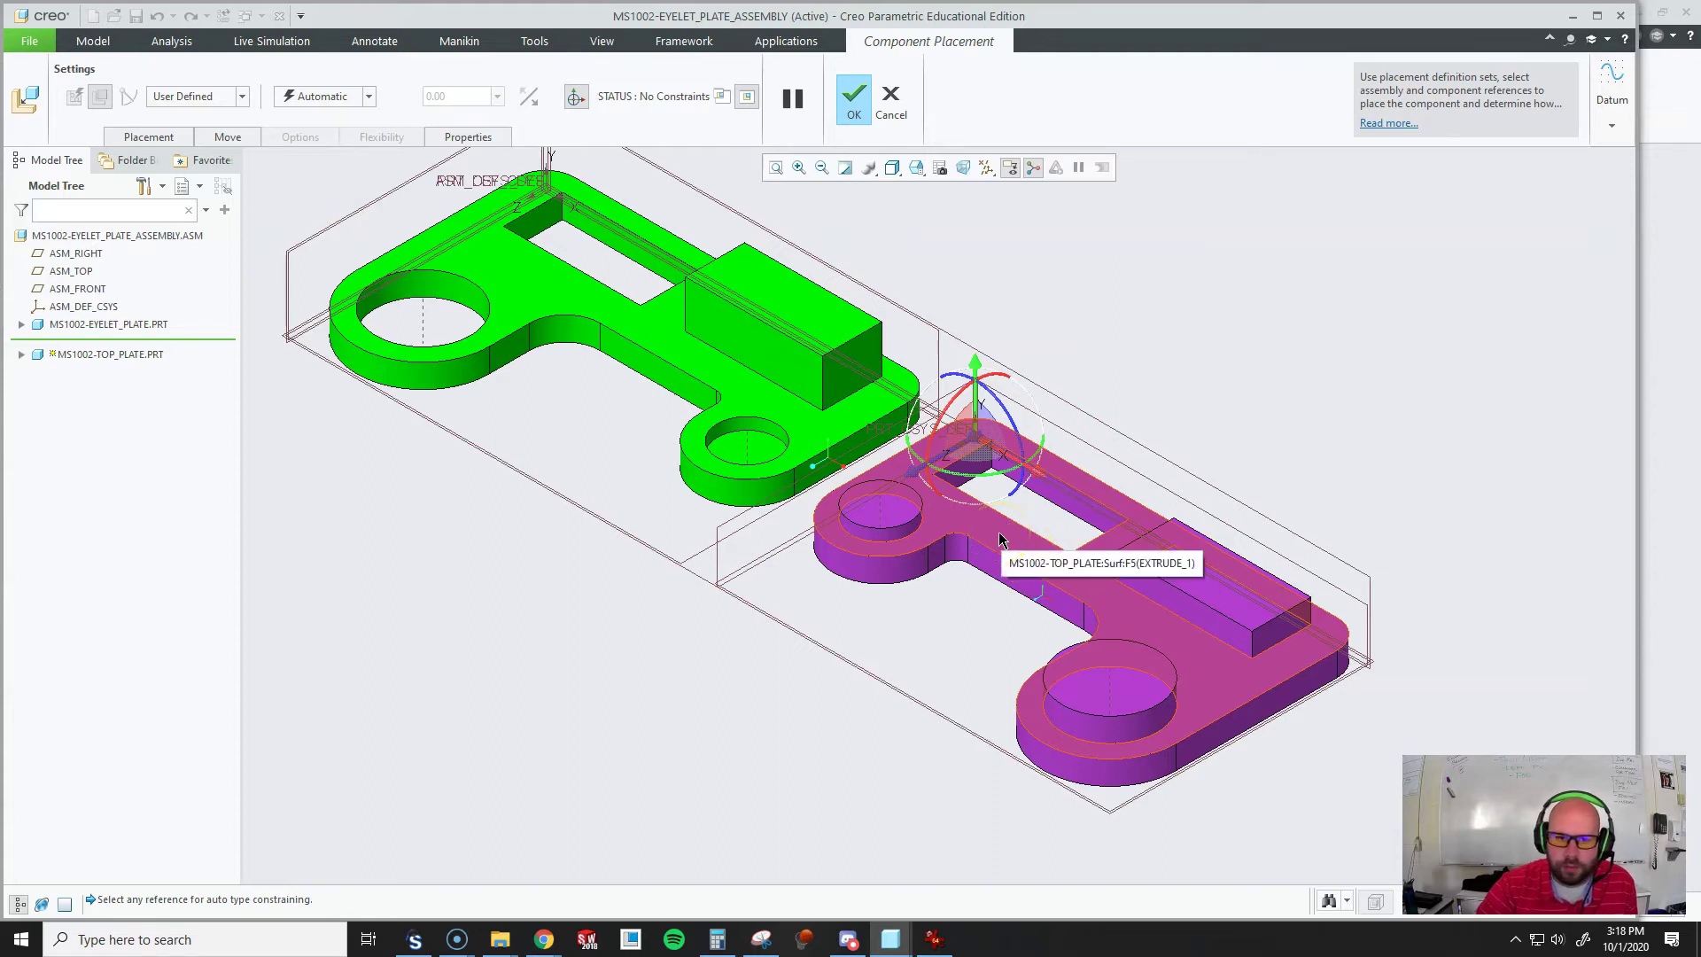
{"action": "scroll", "coordinate": [856, 420], "scroll_direction": "up", "scroll_amount": 3}
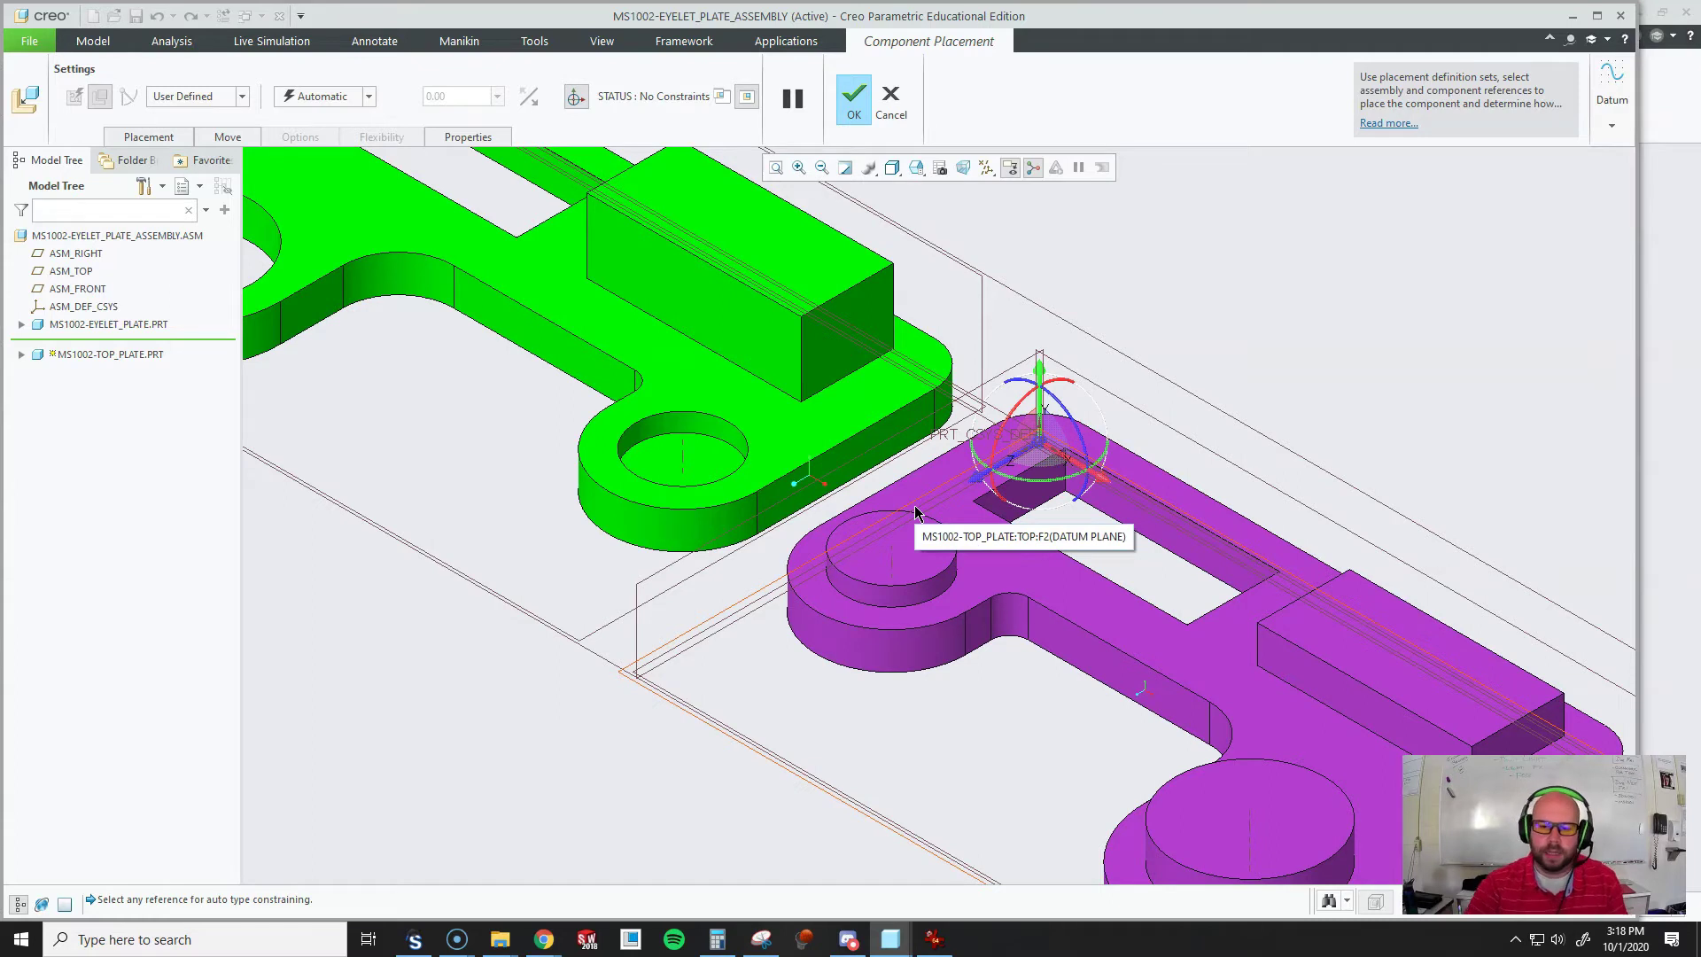
{"action": "scroll", "coordinate": [876, 443], "scroll_direction": "down", "scroll_amount": 5}
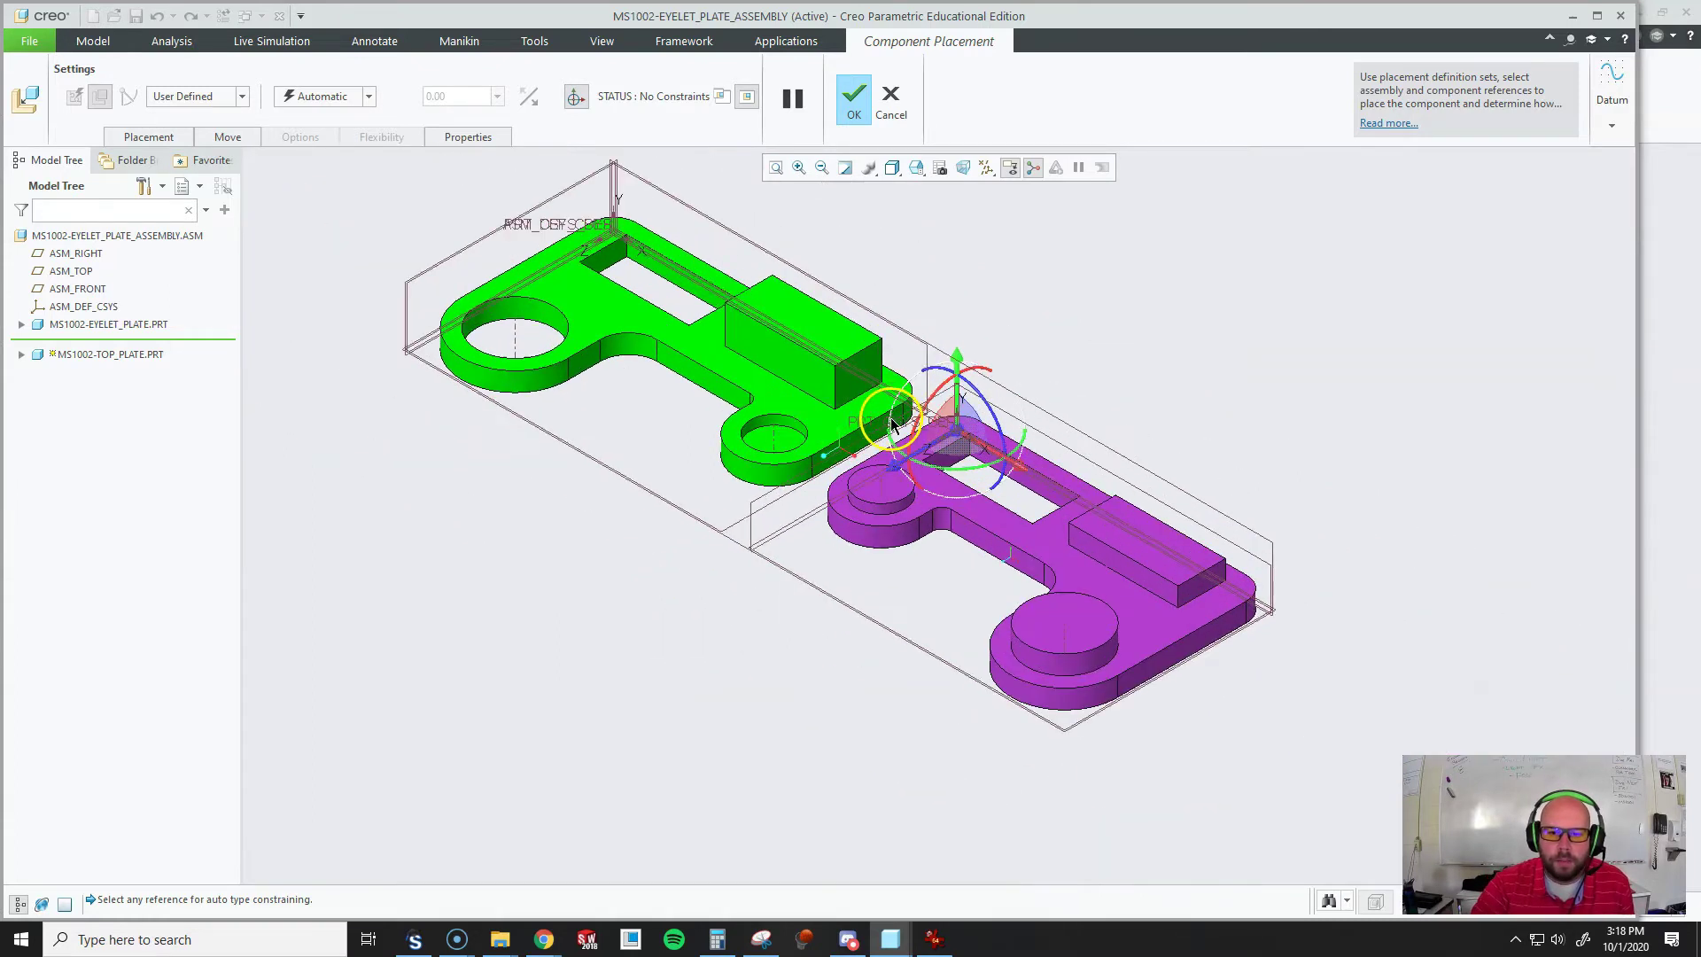
{"action": "scroll", "coordinate": [892, 424], "scroll_direction": "up", "scroll_amount": 2}
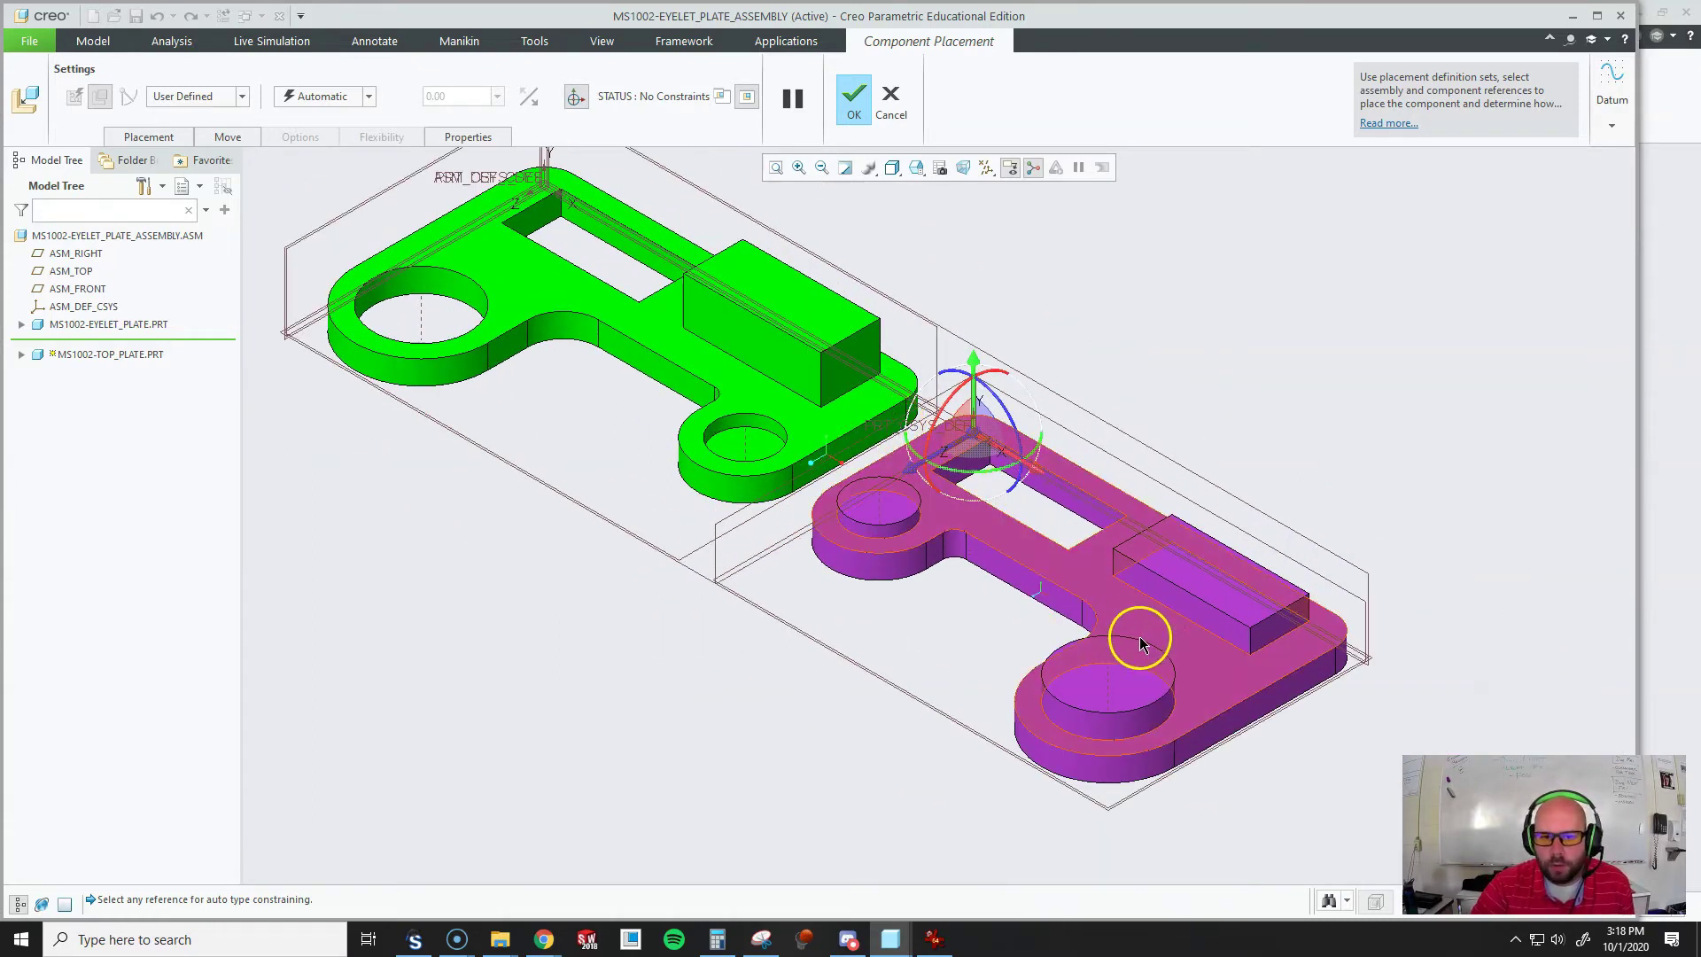
{"action": "middle_click_drag", "start_coordinate": [1139, 636], "coordinate": [1065, 549], "text": "ctrl+alt"}
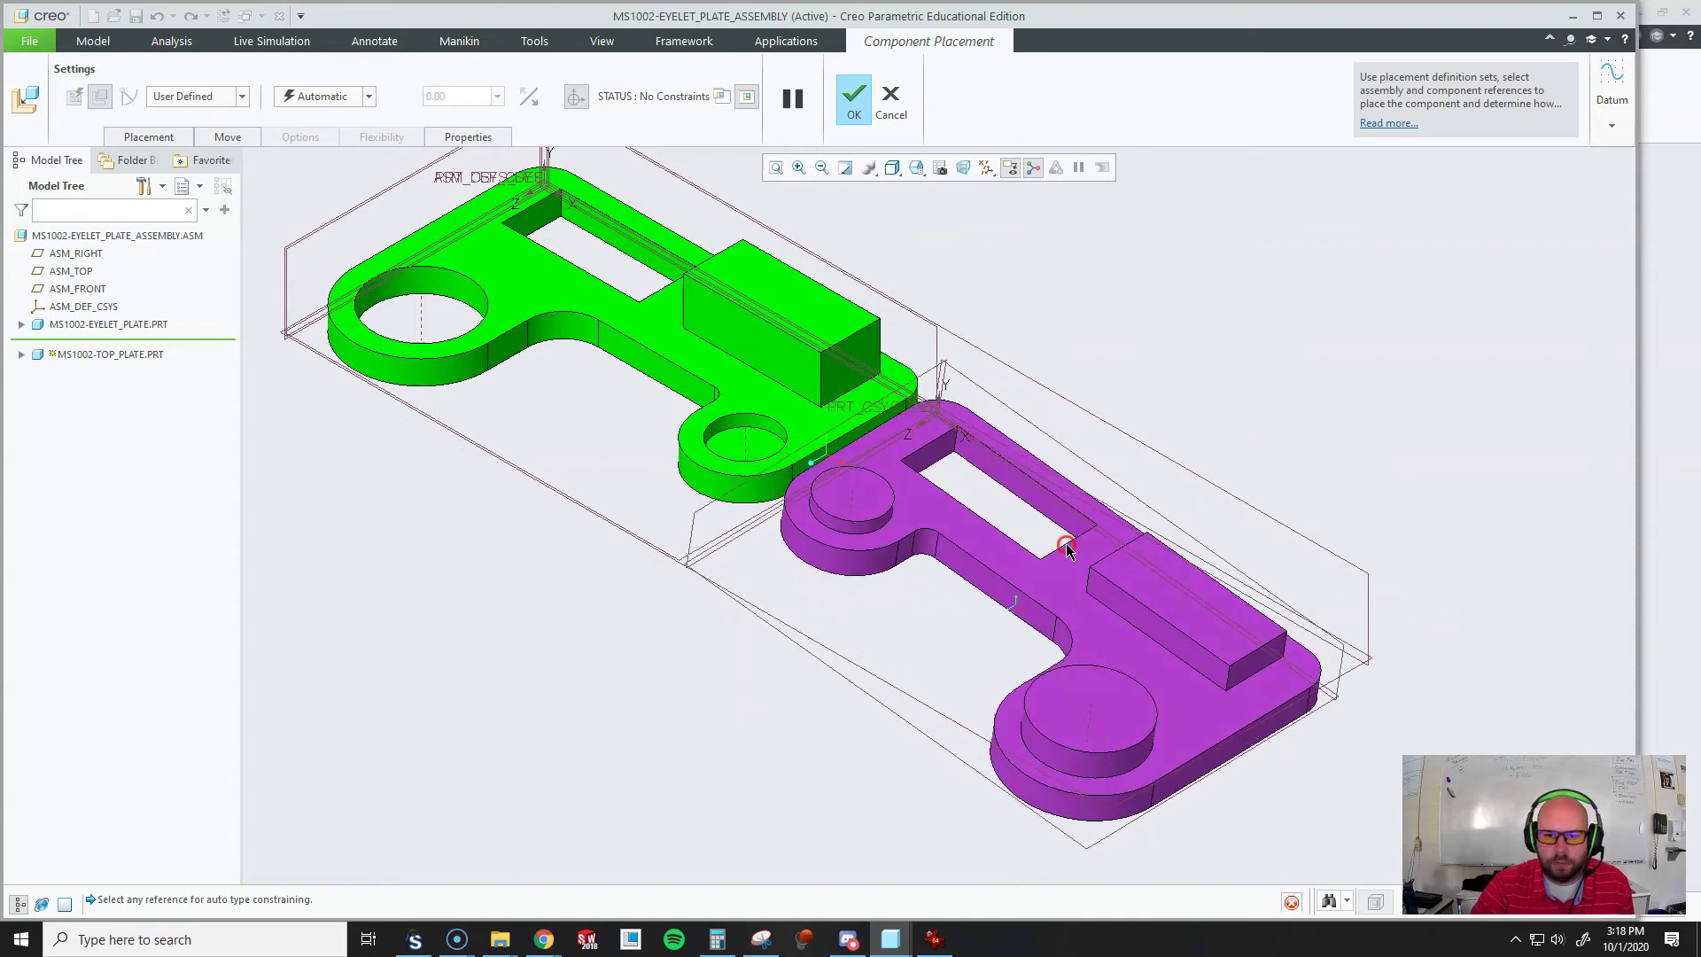
- Make the top plate's top face coincident with the eyelet plate's top face, then orbit to check
{"action": "left_click", "coordinate": [1114, 660]}
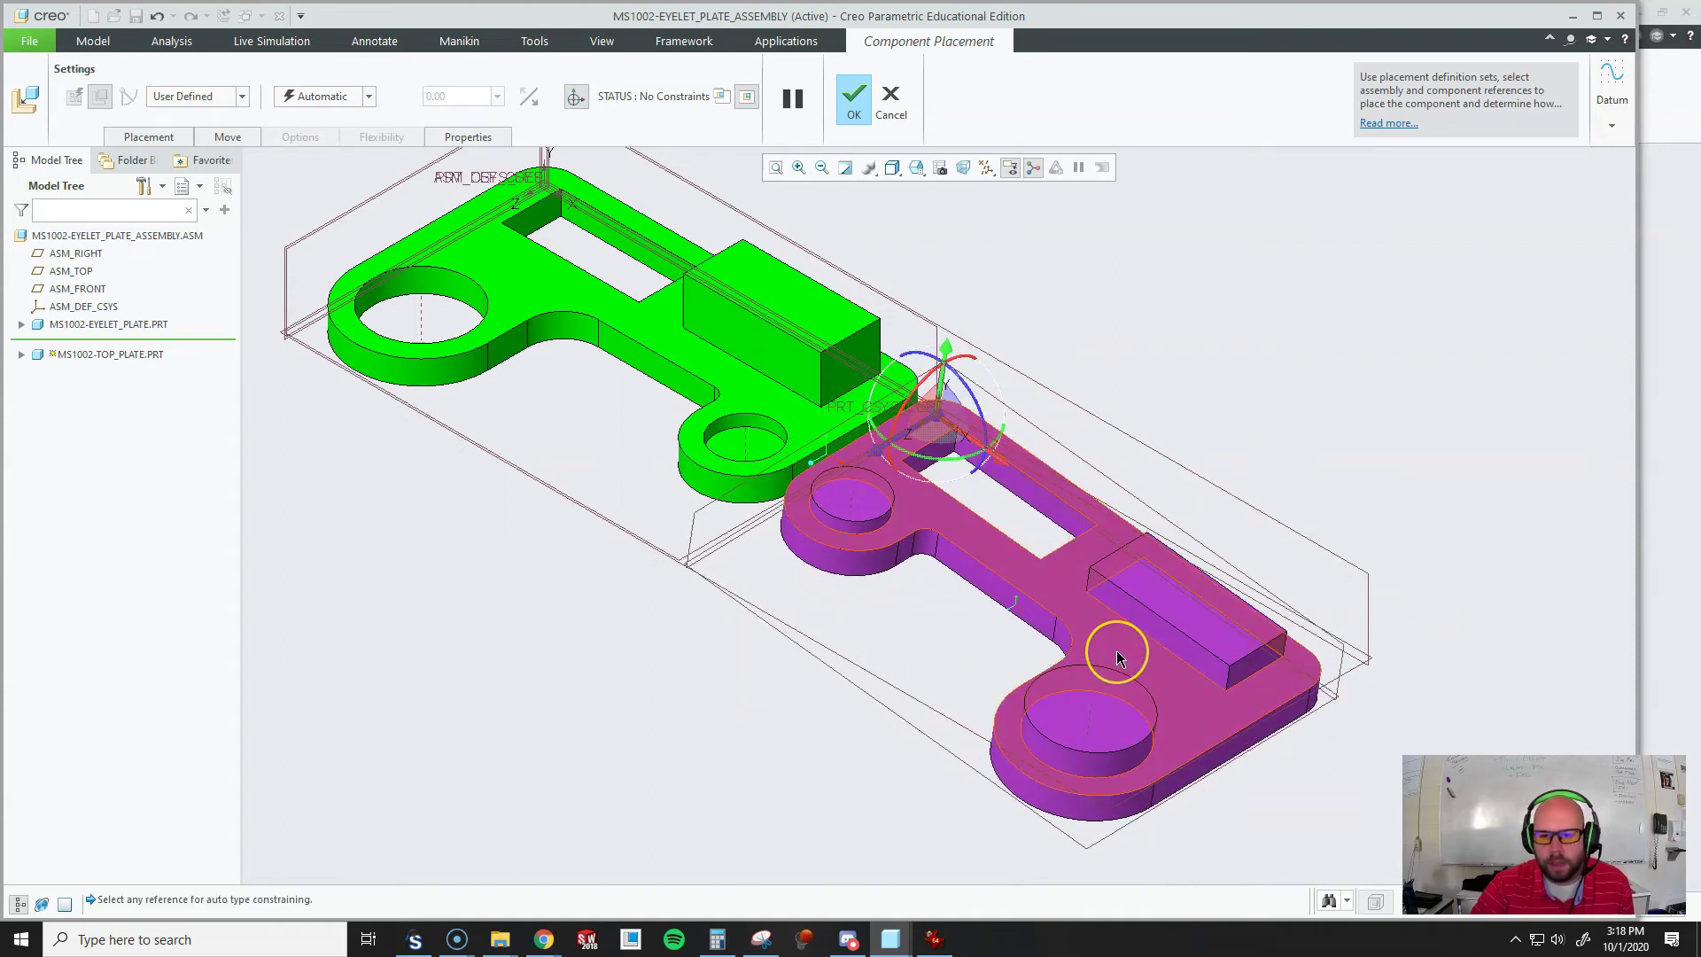
{"action": "left_click", "coordinate": [1116, 657]}
{"action": "left_click", "coordinate": [724, 406]}
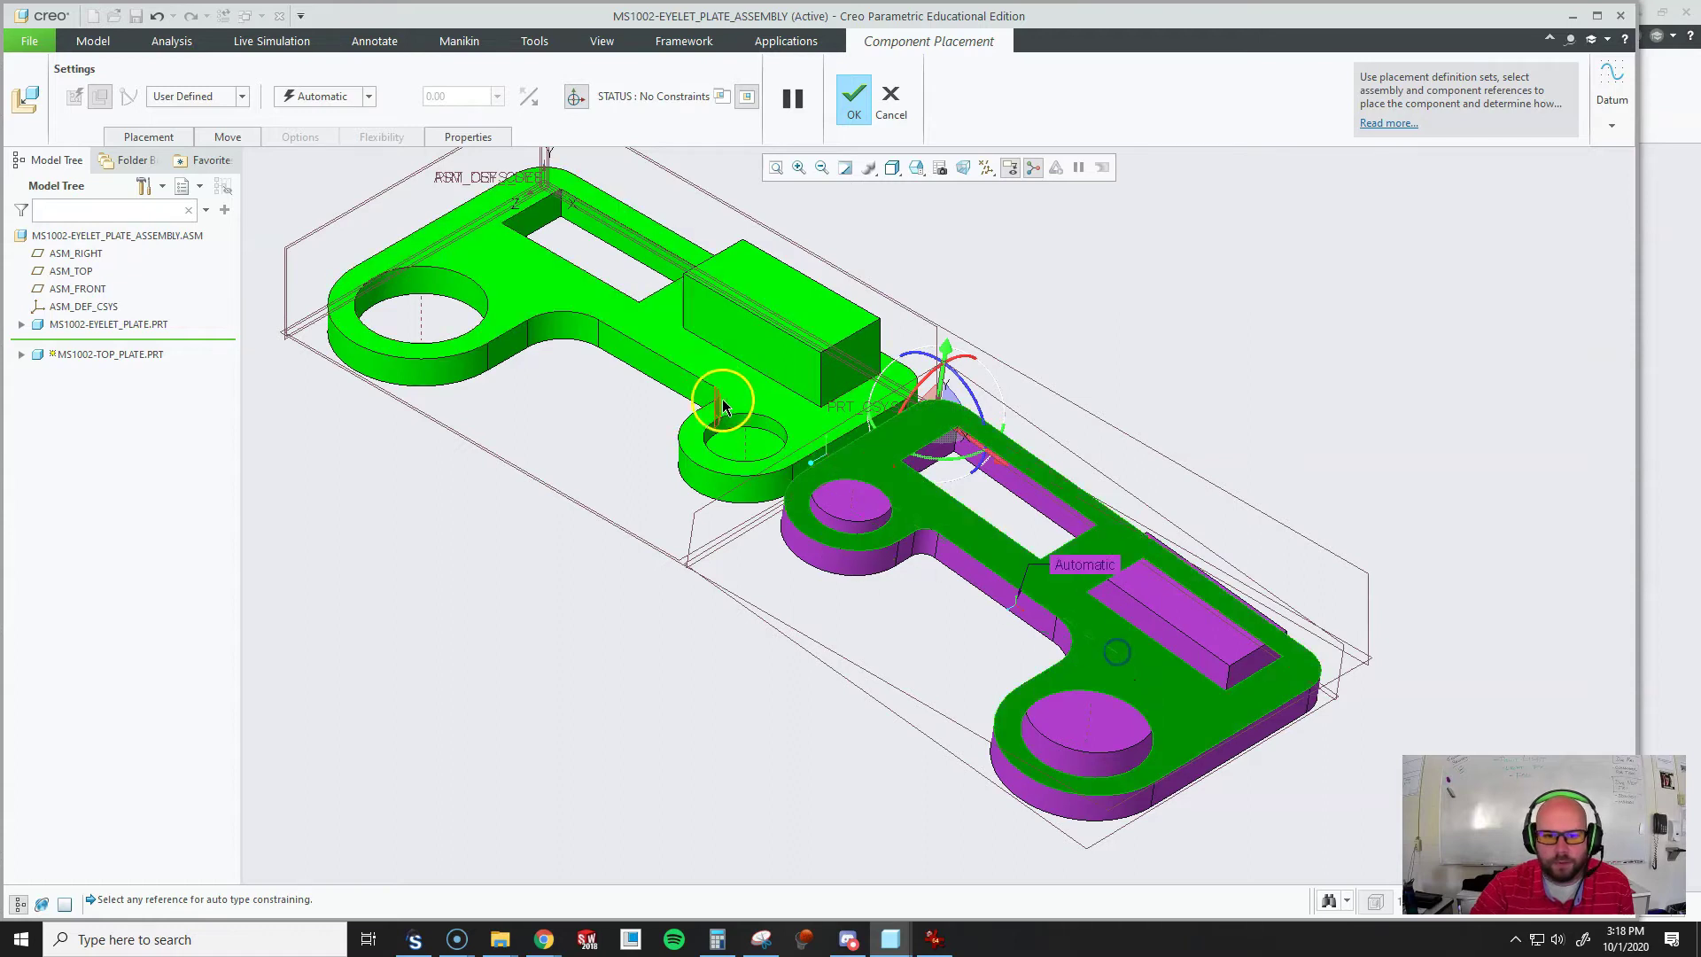
{"action": "left_click", "coordinate": [704, 358]}
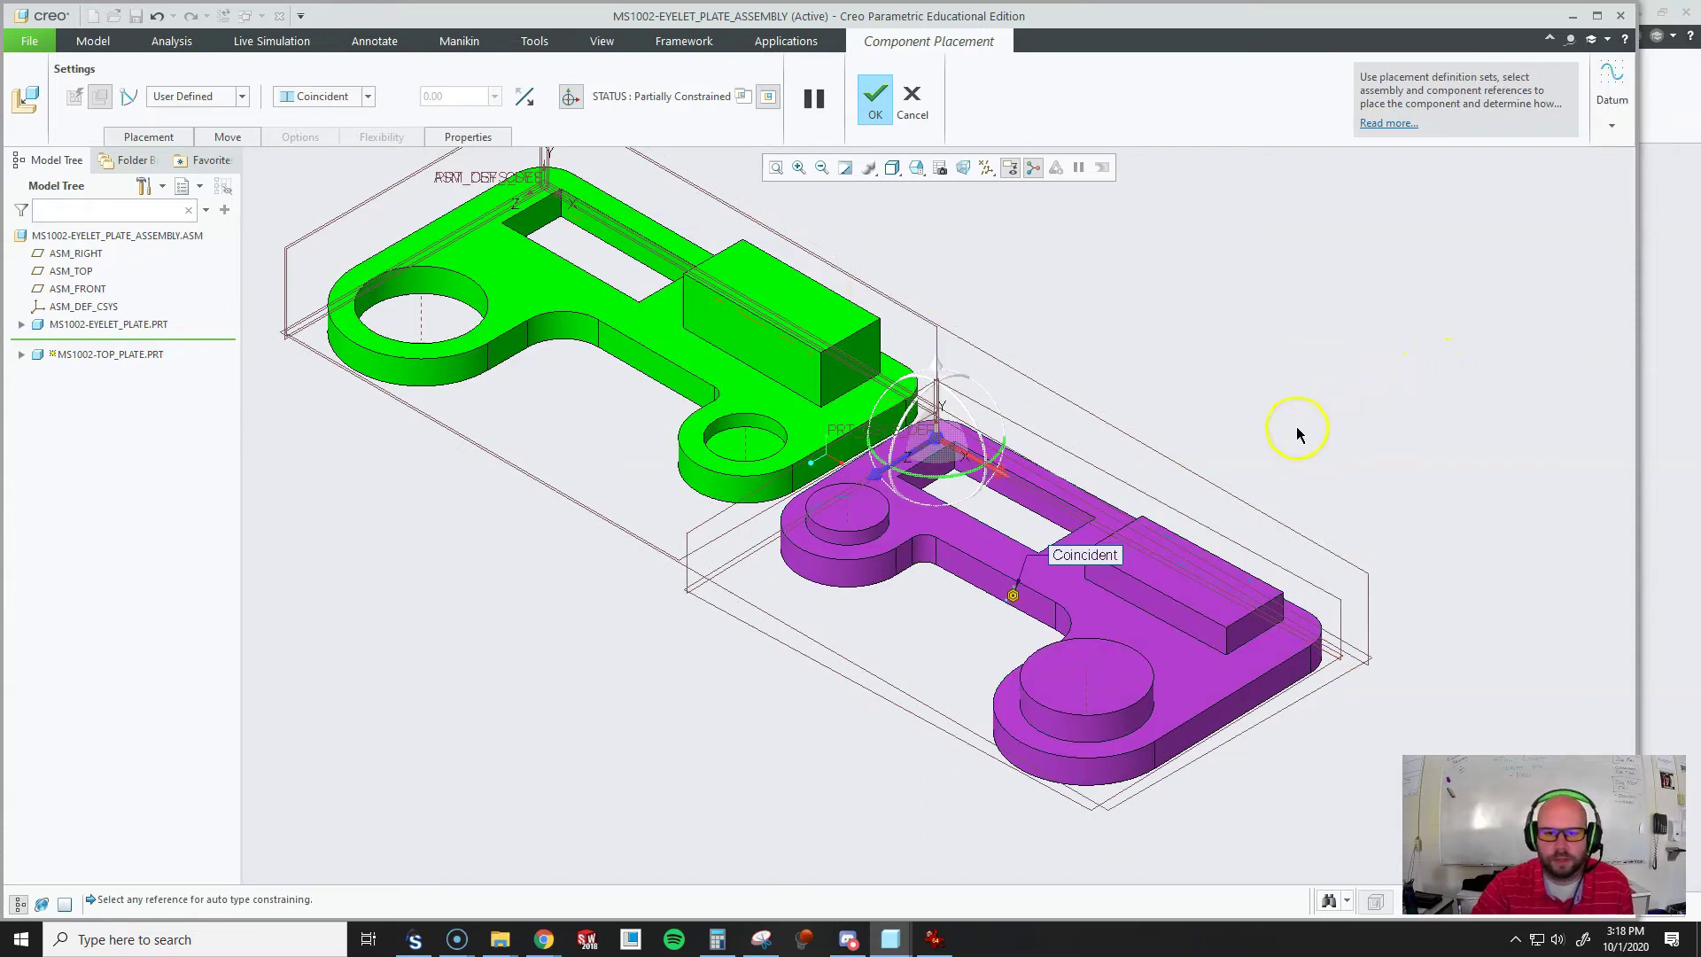
{"action": "mouse_move", "coordinate": [1098, 463]}
{"action": "middle_mouse_down"}
{"action": "mouse_move", "coordinate": [1161, 403]}
{"action": "mouse_move", "coordinate": [1107, 438]}
{"action": "middle_mouse_up"}
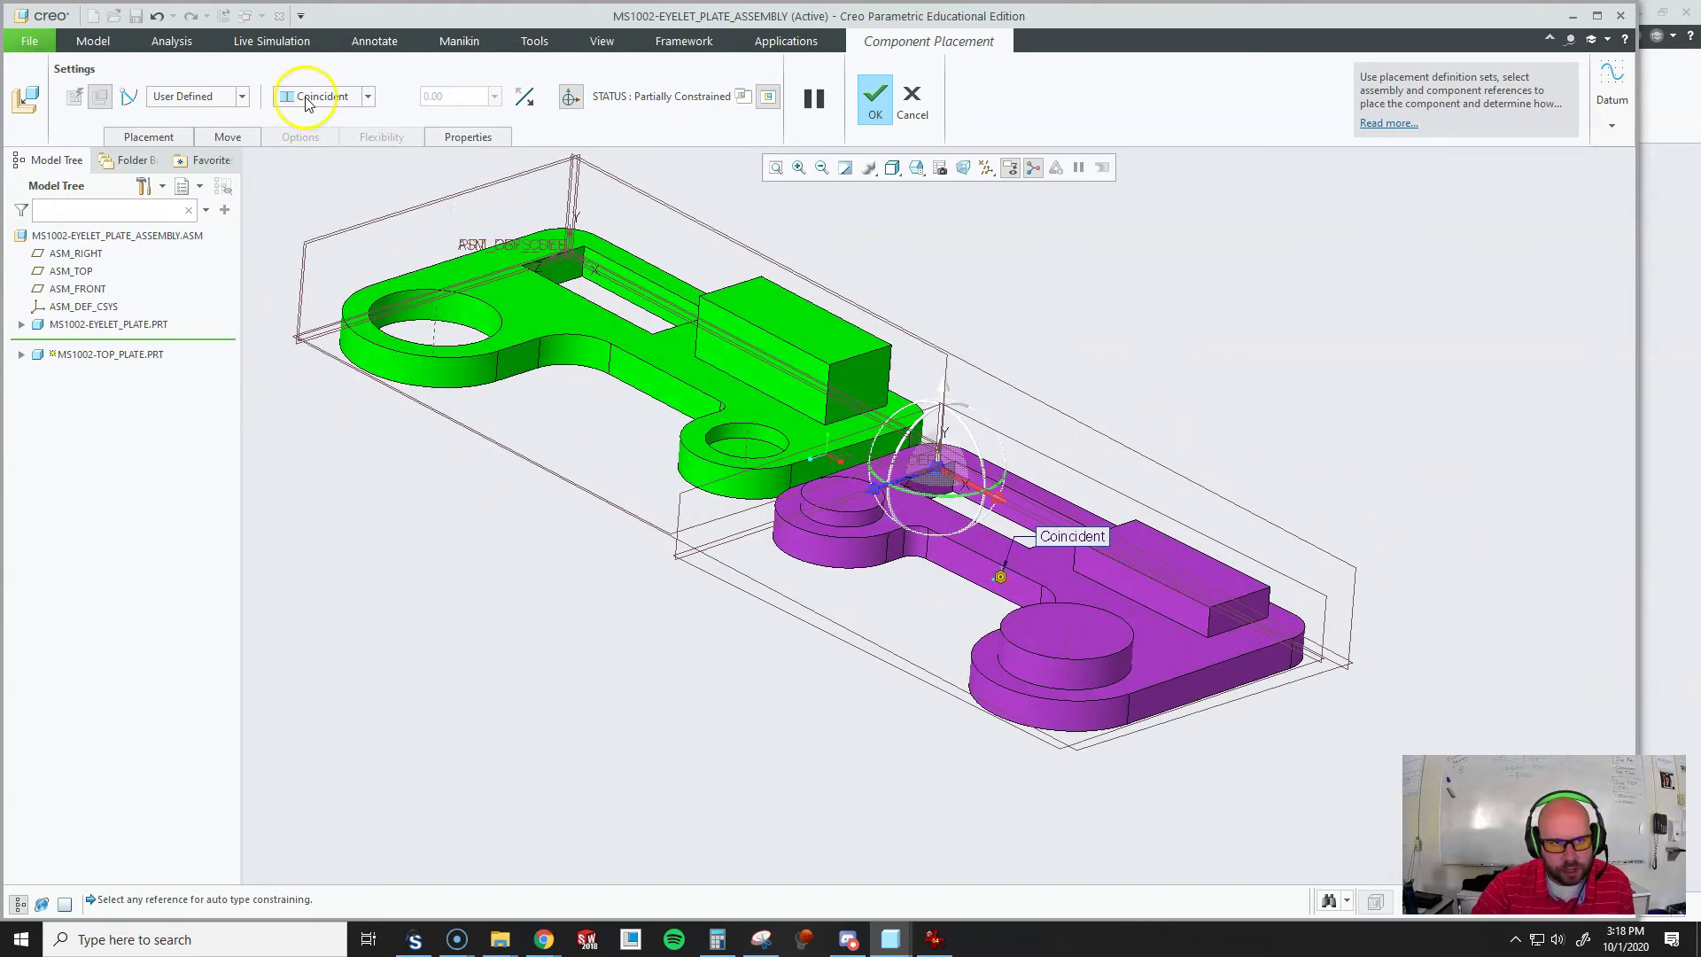
{"action": "middle_click_drag", "start_coordinate": [1176, 549], "coordinate": [1142, 595]}
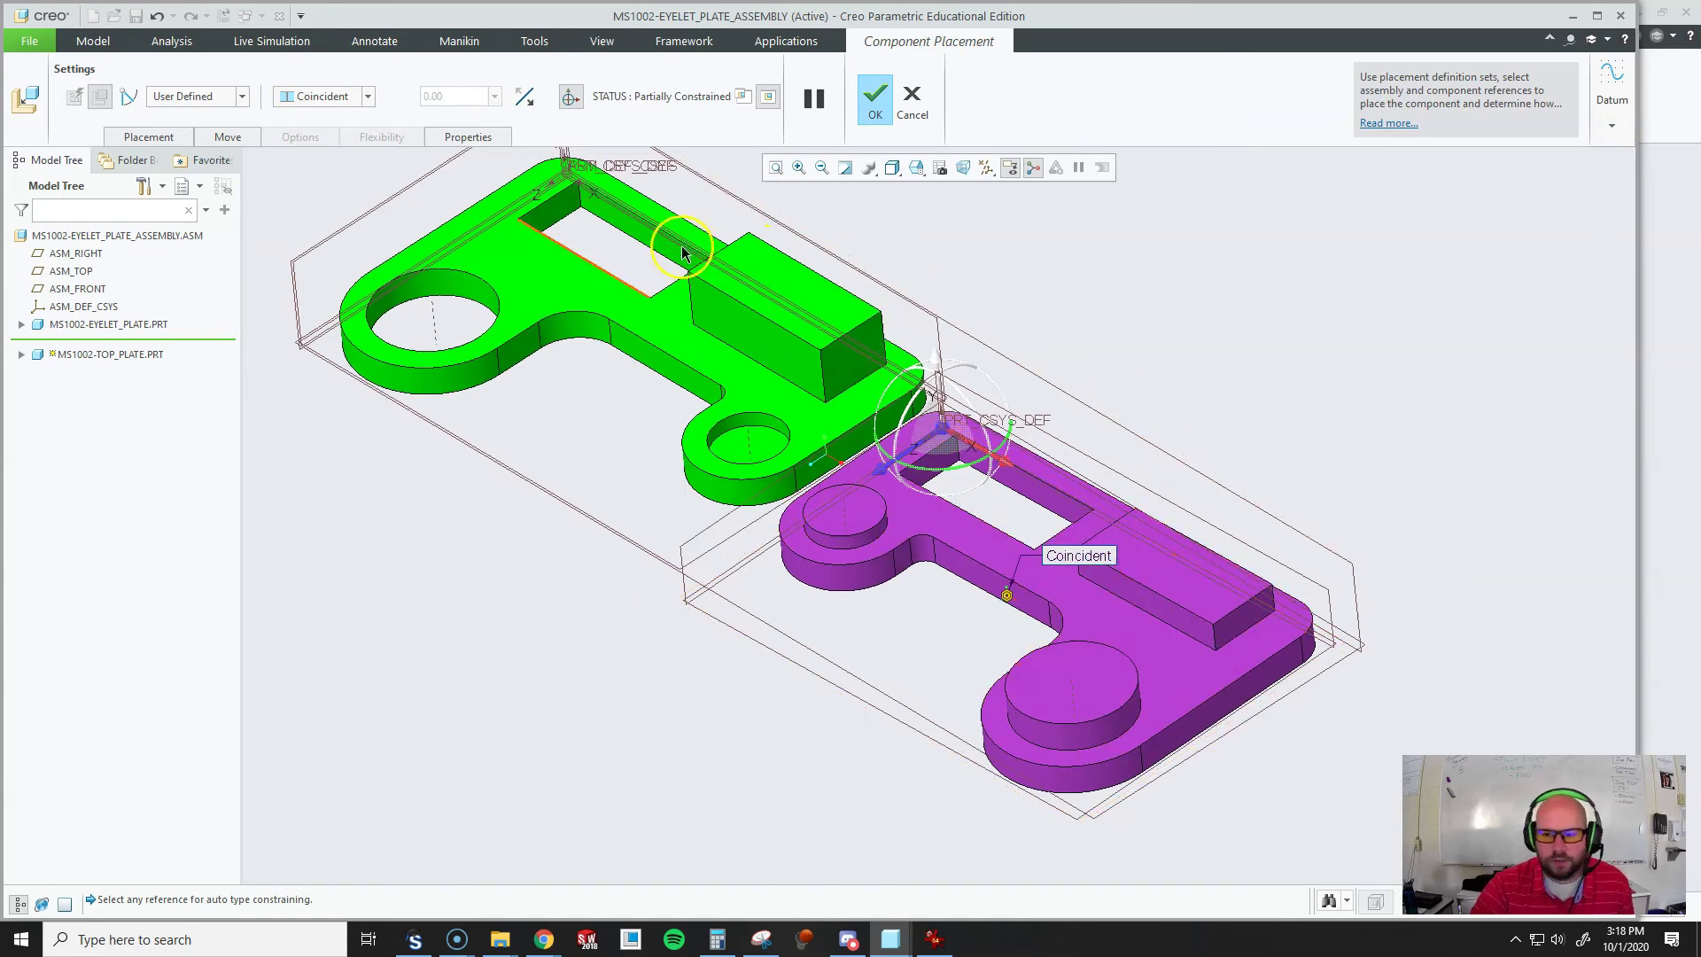
- Flip the top plate's coincident constraint, drag it over the eyelet plate, and orbit to inspect
{"action": "left_click", "coordinate": [526, 102]}
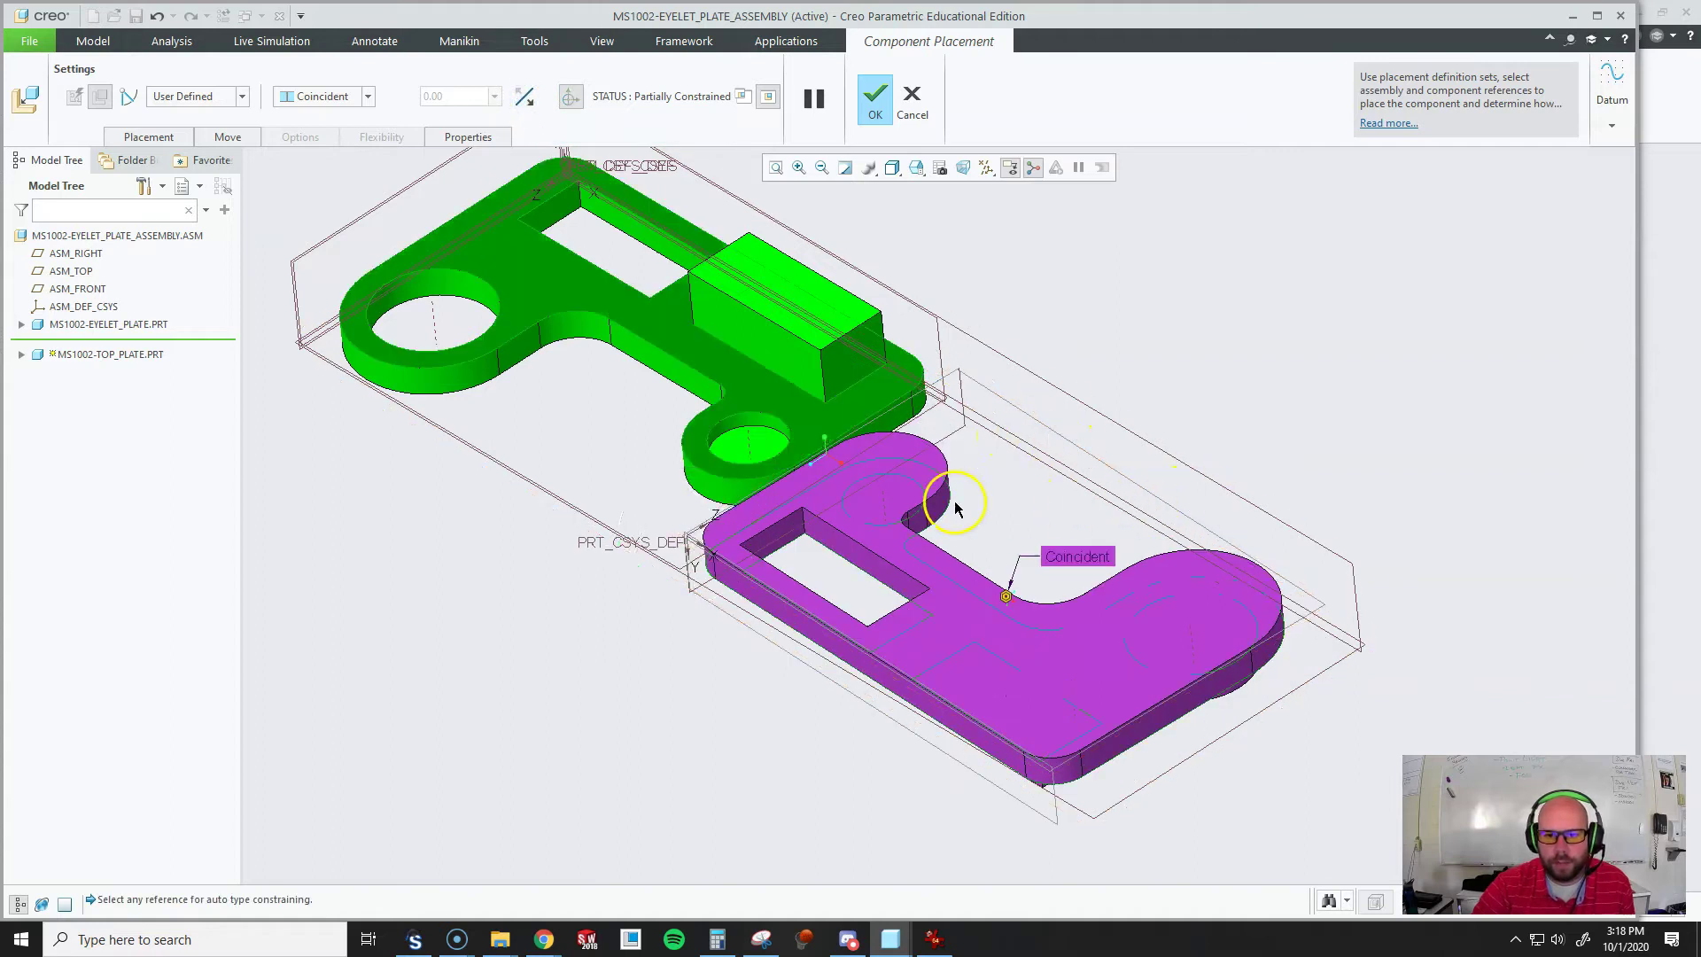
{"action": "left_click_drag", "start_coordinate": [955, 507], "coordinate": [1059, 286]}
{"action": "mouse_move", "coordinate": [1229, 373]}
{"action": "left_mouse_down"}
{"action": "mouse_move", "coordinate": [1127, 486]}
{"action": "mouse_move", "coordinate": [968, 494]}
{"action": "mouse_move", "coordinate": [1109, 486]}
{"action": "mouse_move", "coordinate": [1068, 271]}
{"action": "mouse_move", "coordinate": [912, 448]}
{"action": "mouse_move", "coordinate": [653, 475]}
{"action": "mouse_move", "coordinate": [917, 443]}
{"action": "mouse_move", "coordinate": [823, 509]}
{"action": "mouse_move", "coordinate": [716, 498]}
{"action": "mouse_move", "coordinate": [668, 393]}
{"action": "mouse_move", "coordinate": [938, 558]}
{"action": "mouse_move", "coordinate": [1032, 529]}
{"action": "mouse_move", "coordinate": [926, 578]}
{"action": "mouse_move", "coordinate": [955, 556]}
{"action": "left_mouse_up"}
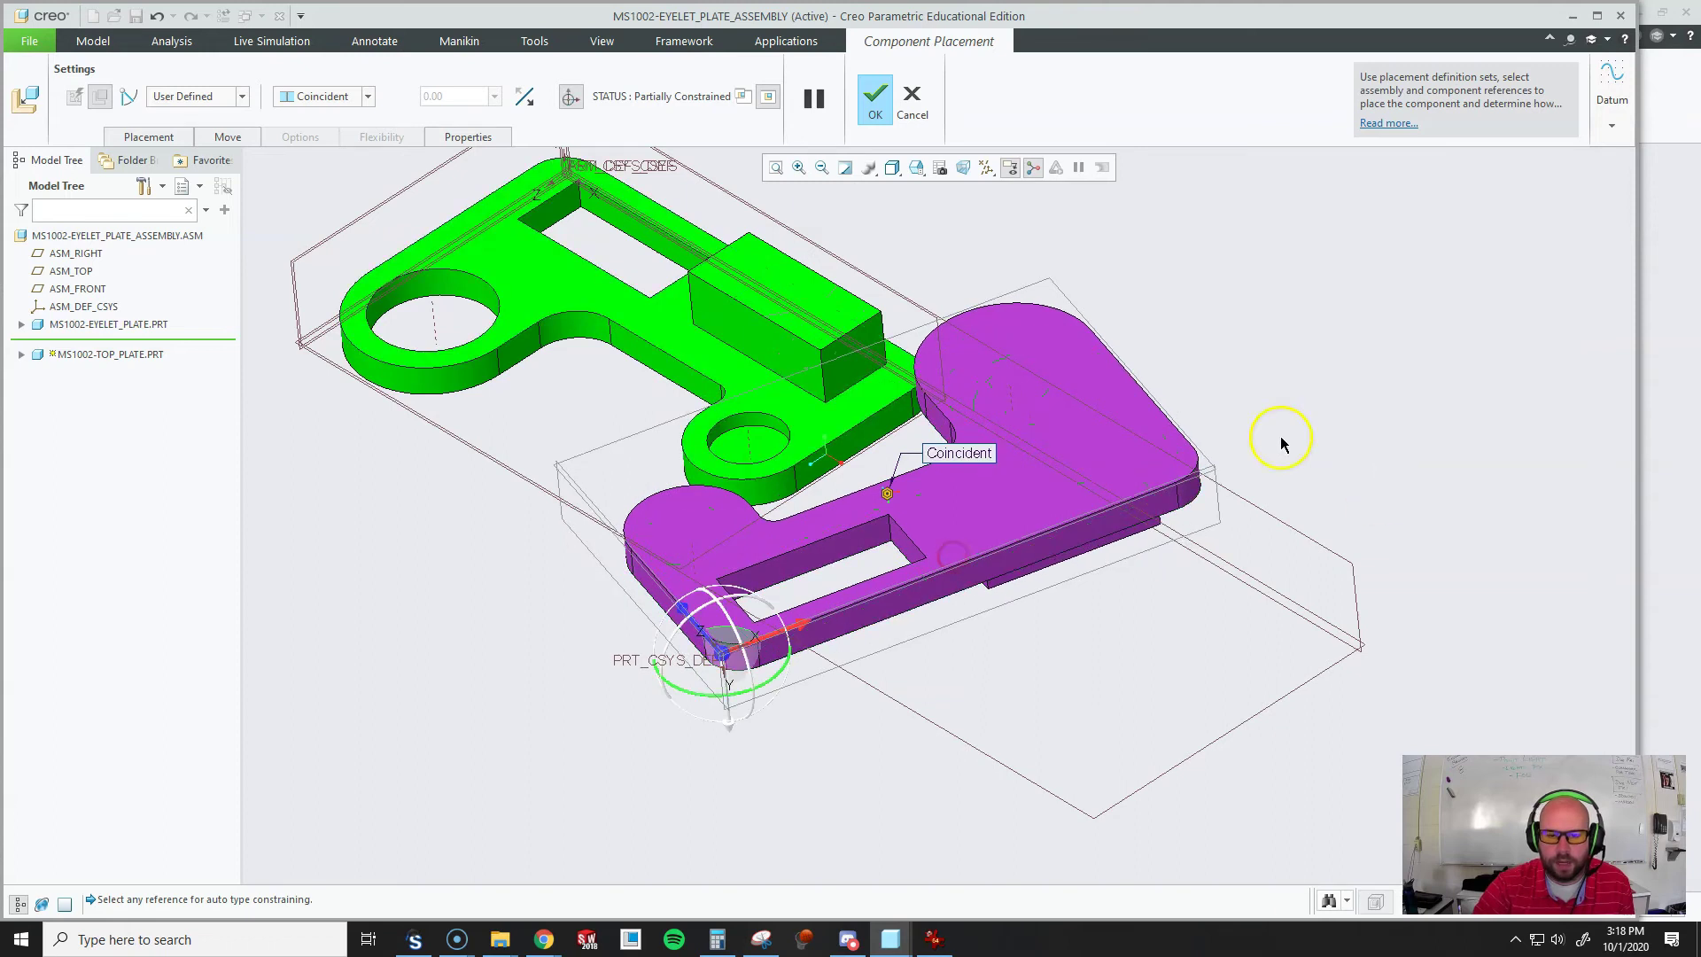
{"action": "mouse_move", "coordinate": [1002, 581]}
{"action": "middle_mouse_down"}
{"action": "mouse_move", "coordinate": [1149, 510]}
{"action": "mouse_move", "coordinate": [1128, 541]}
{"action": "mouse_move", "coordinate": [1081, 554]}
{"action": "mouse_move", "coordinate": [1166, 600]}
{"action": "mouse_move", "coordinate": [1134, 634]}
{"action": "mouse_move", "coordinate": [1150, 635]}
{"action": "middle_mouse_up"}
{"action": "scroll", "coordinate": [1187, 532], "scroll_direction": "up", "scroll_amount": 3}
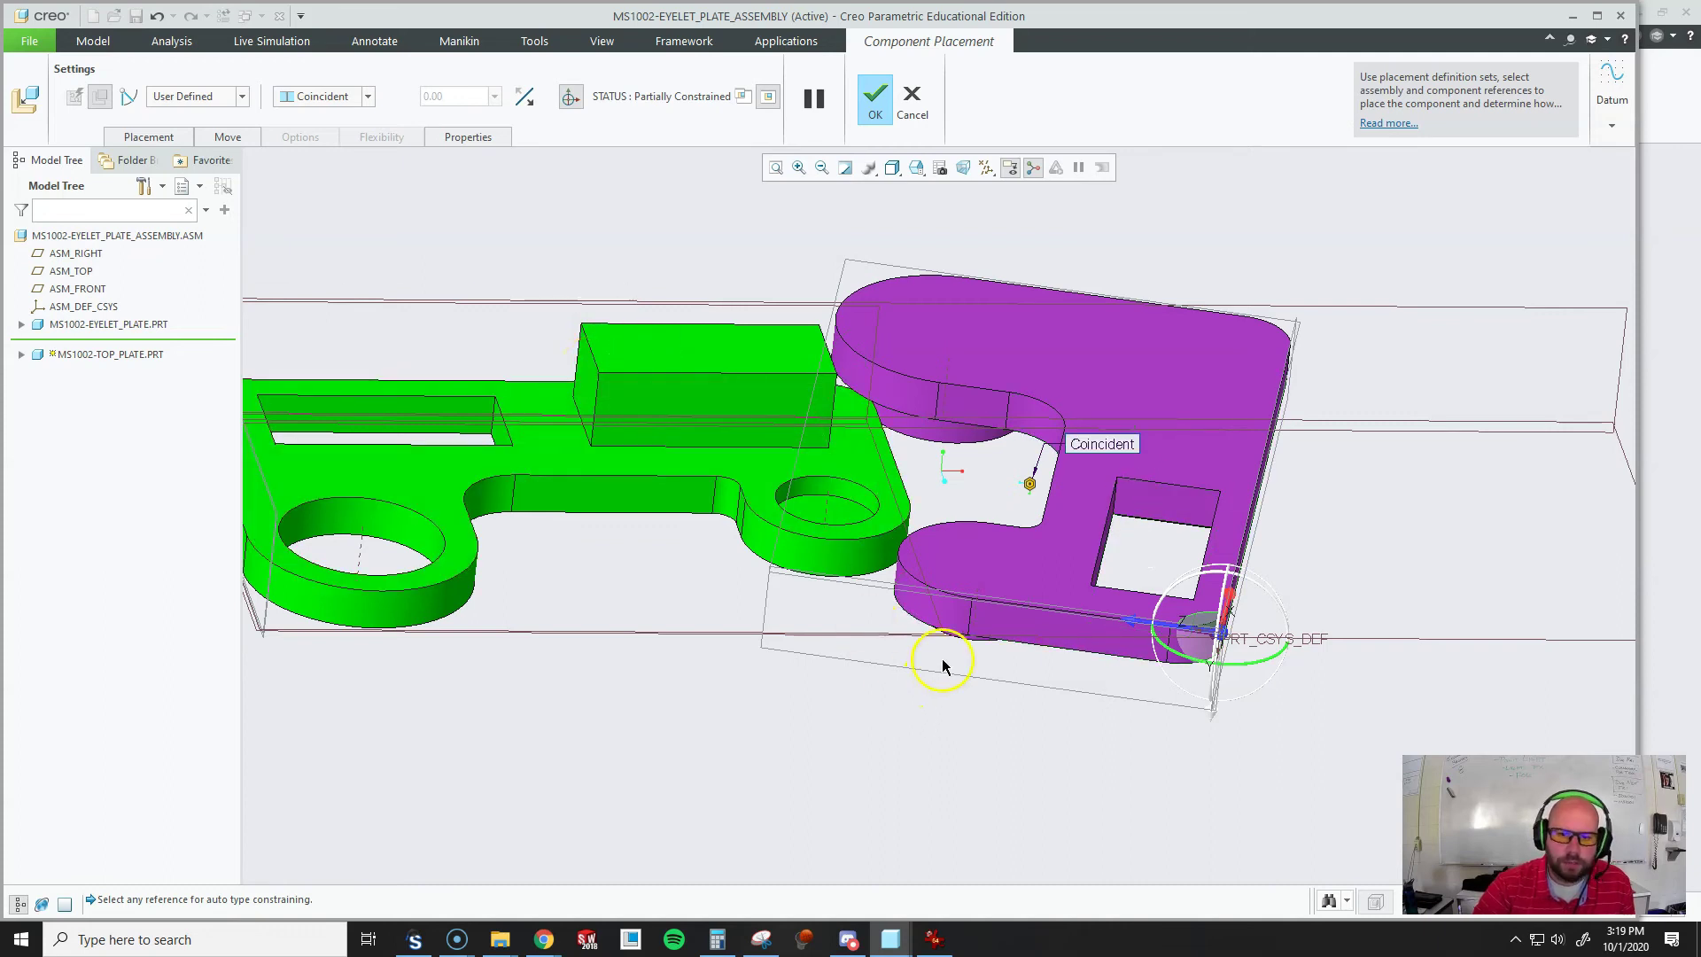
{"action": "middle_click_drag", "start_coordinate": [943, 657], "coordinate": [936, 606]}
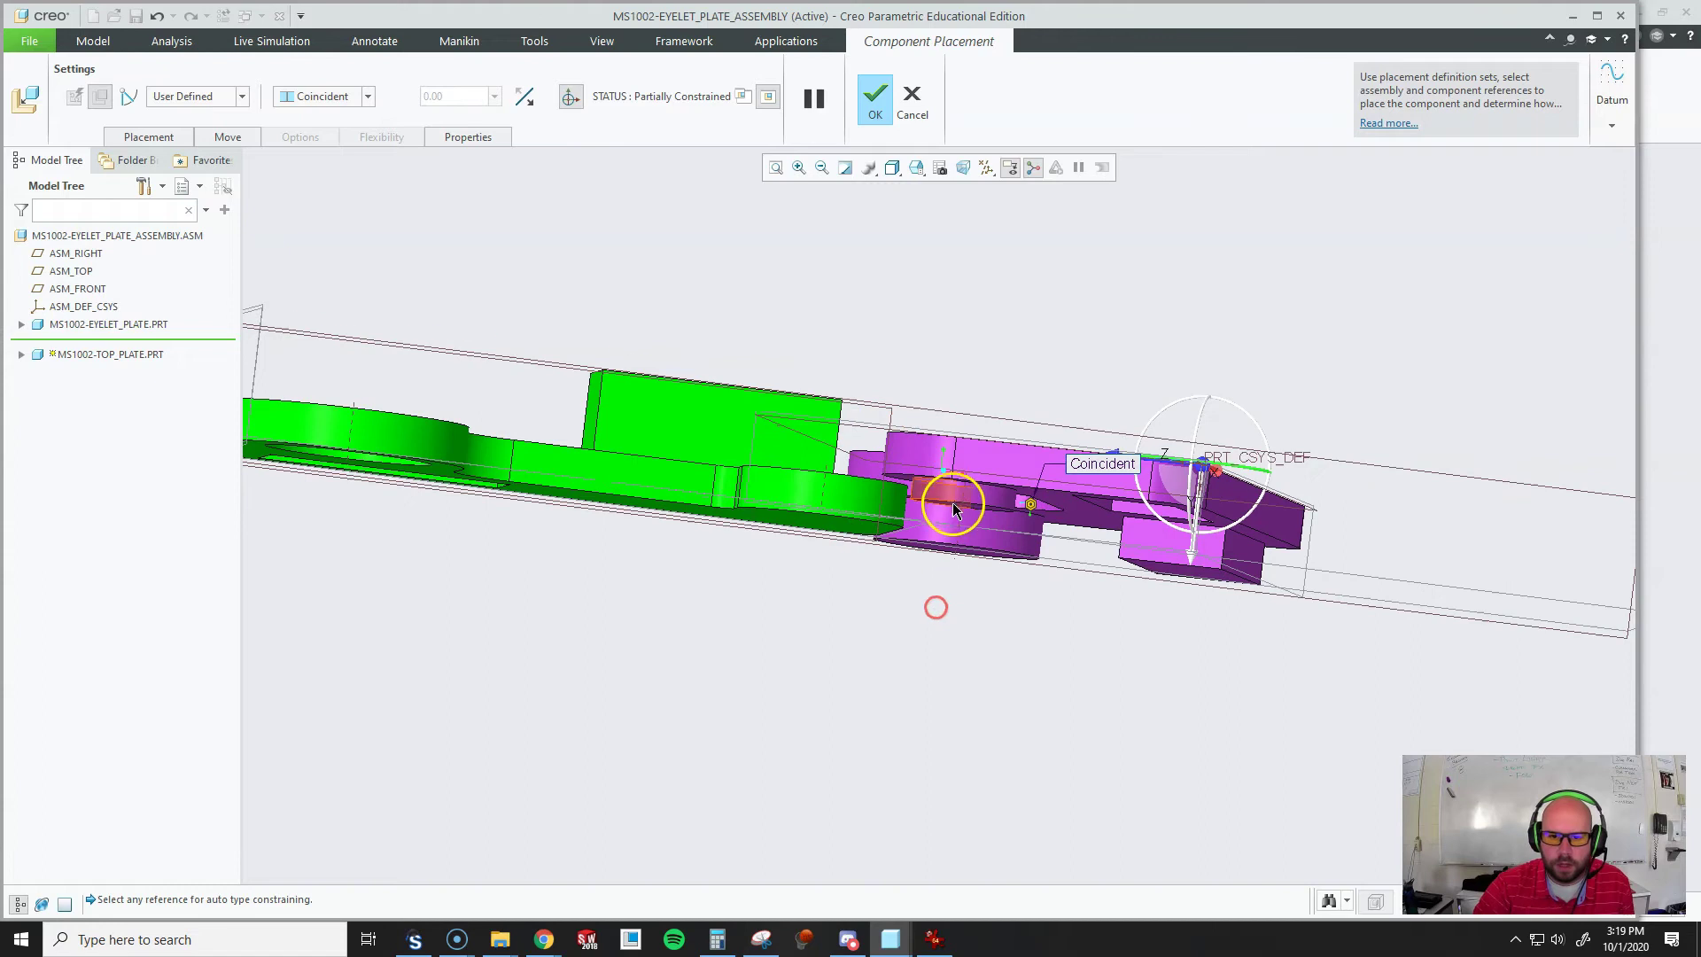
{"action": "middle_click_drag", "start_coordinate": [942, 524], "coordinate": [932, 576]}
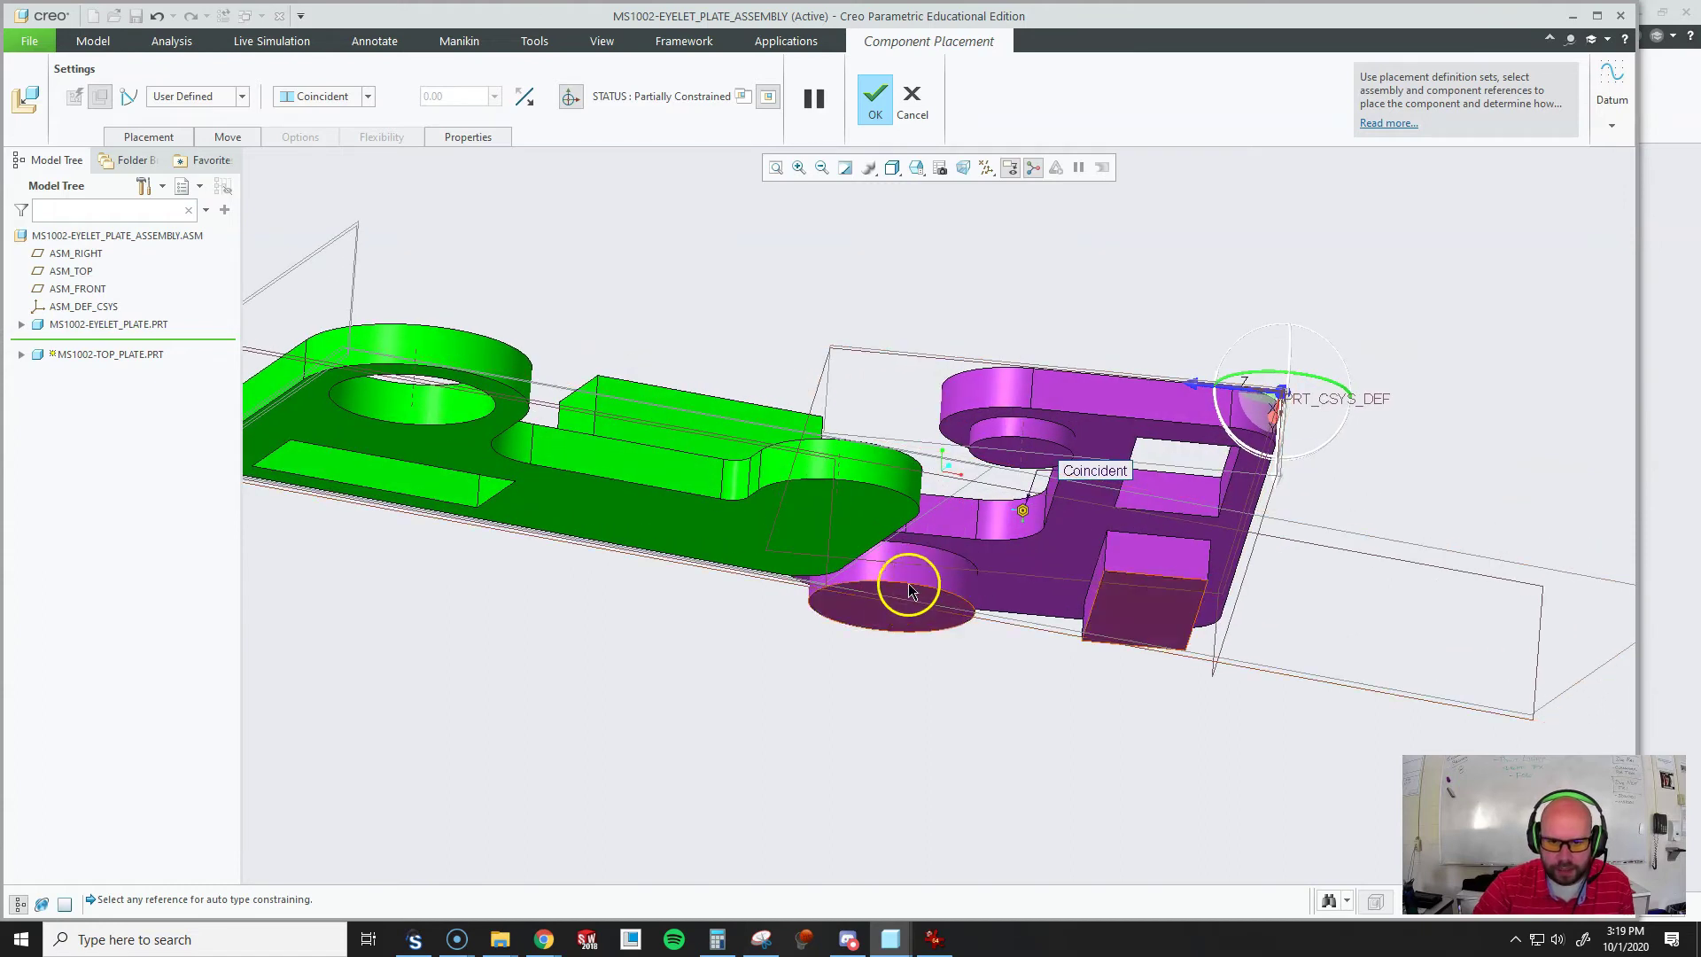
- Add a second Coincident constraint between the top plate and the eyelet plate surface
{"action": "left_click", "coordinate": [927, 574]}
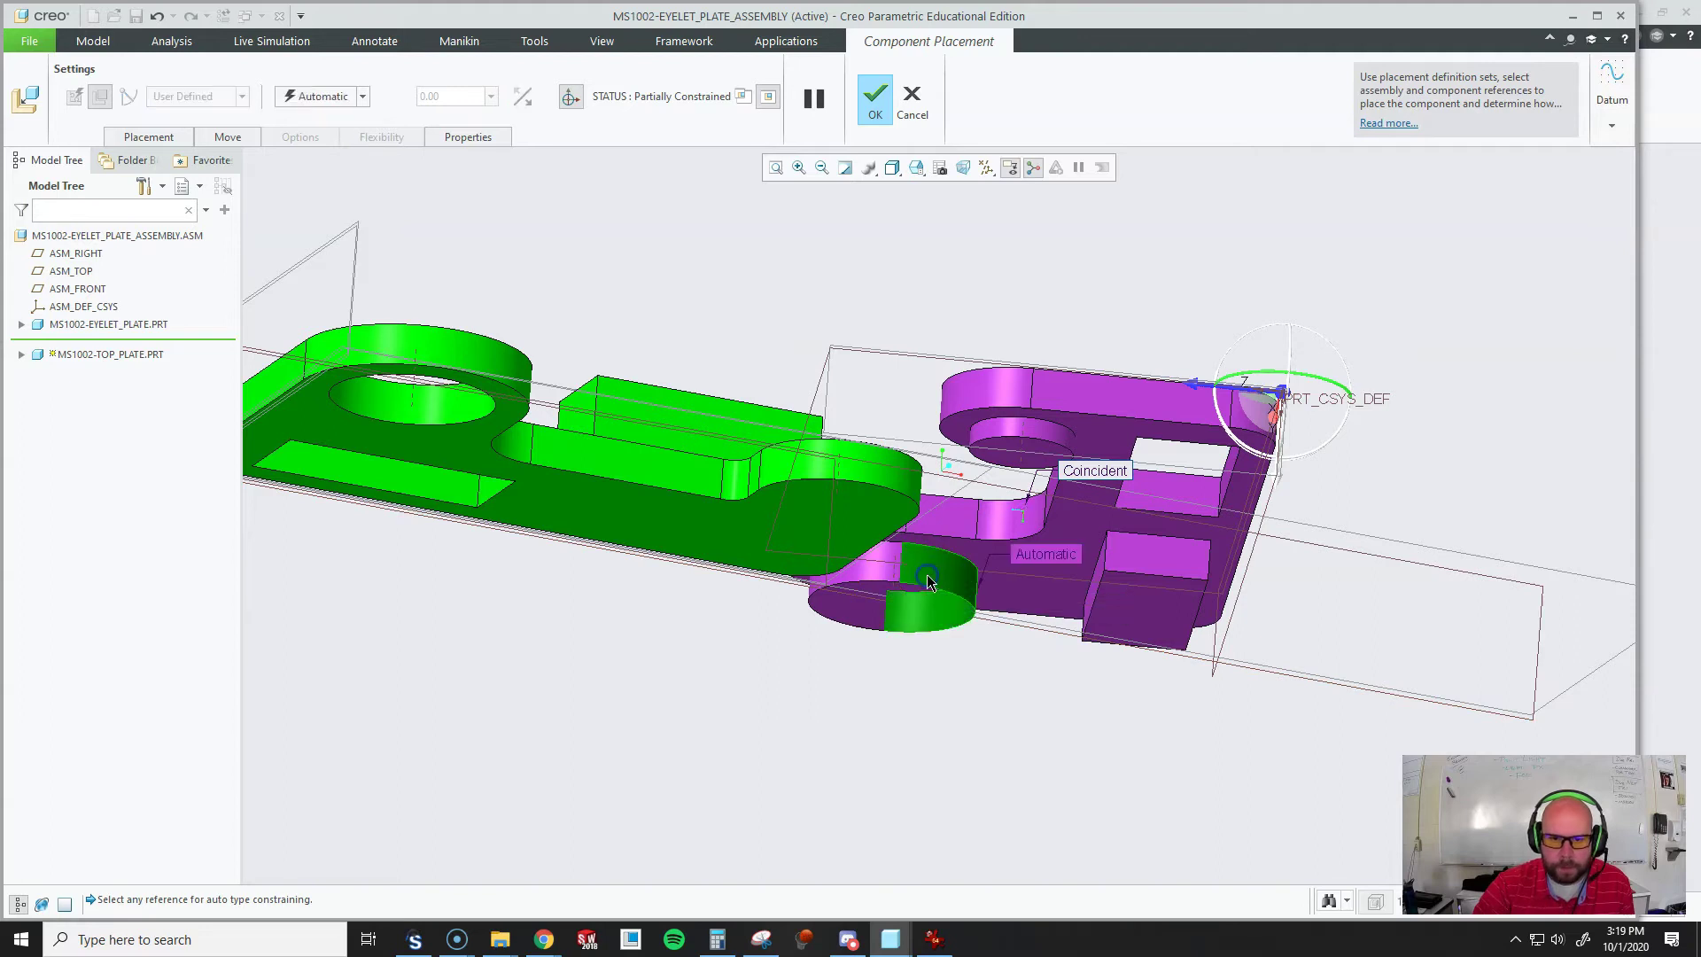
{"action": "left_click", "coordinate": [369, 403]}
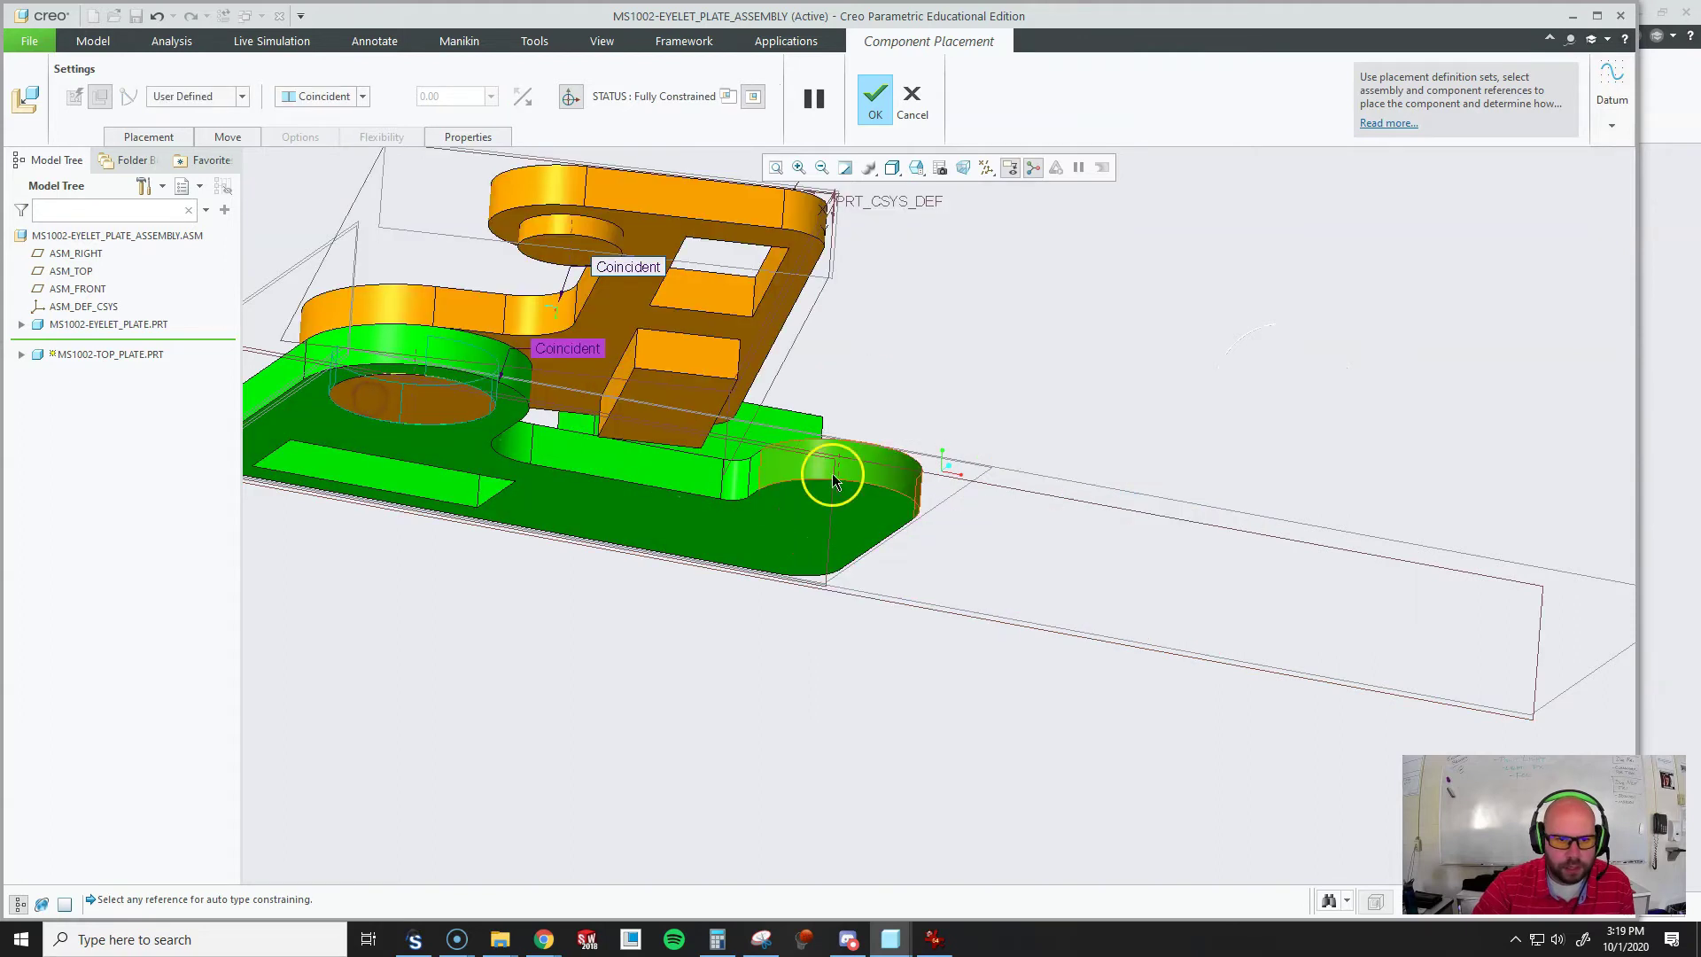
{"action": "scroll", "coordinate": [1081, 523], "scroll_direction": "up", "scroll_amount": 3}
{"action": "middle_click_drag", "start_coordinate": [1109, 489], "coordinate": [806, 536]}
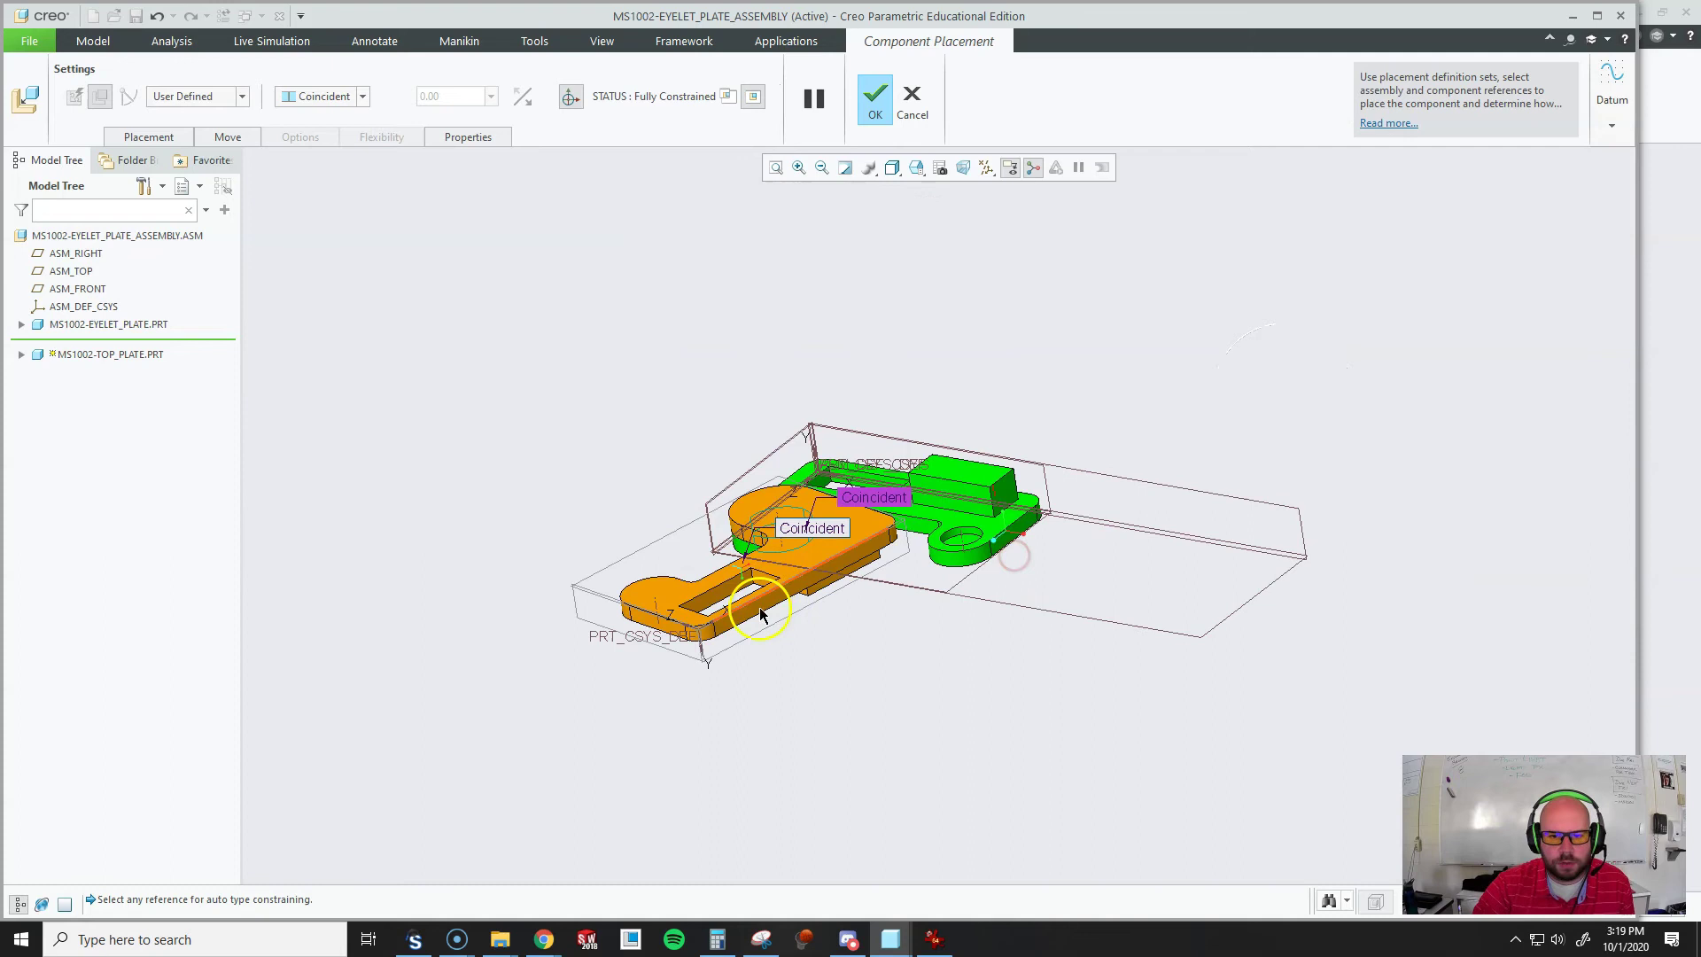
{"action": "scroll", "coordinate": [801, 534], "scroll_direction": "down", "scroll_amount": 5}
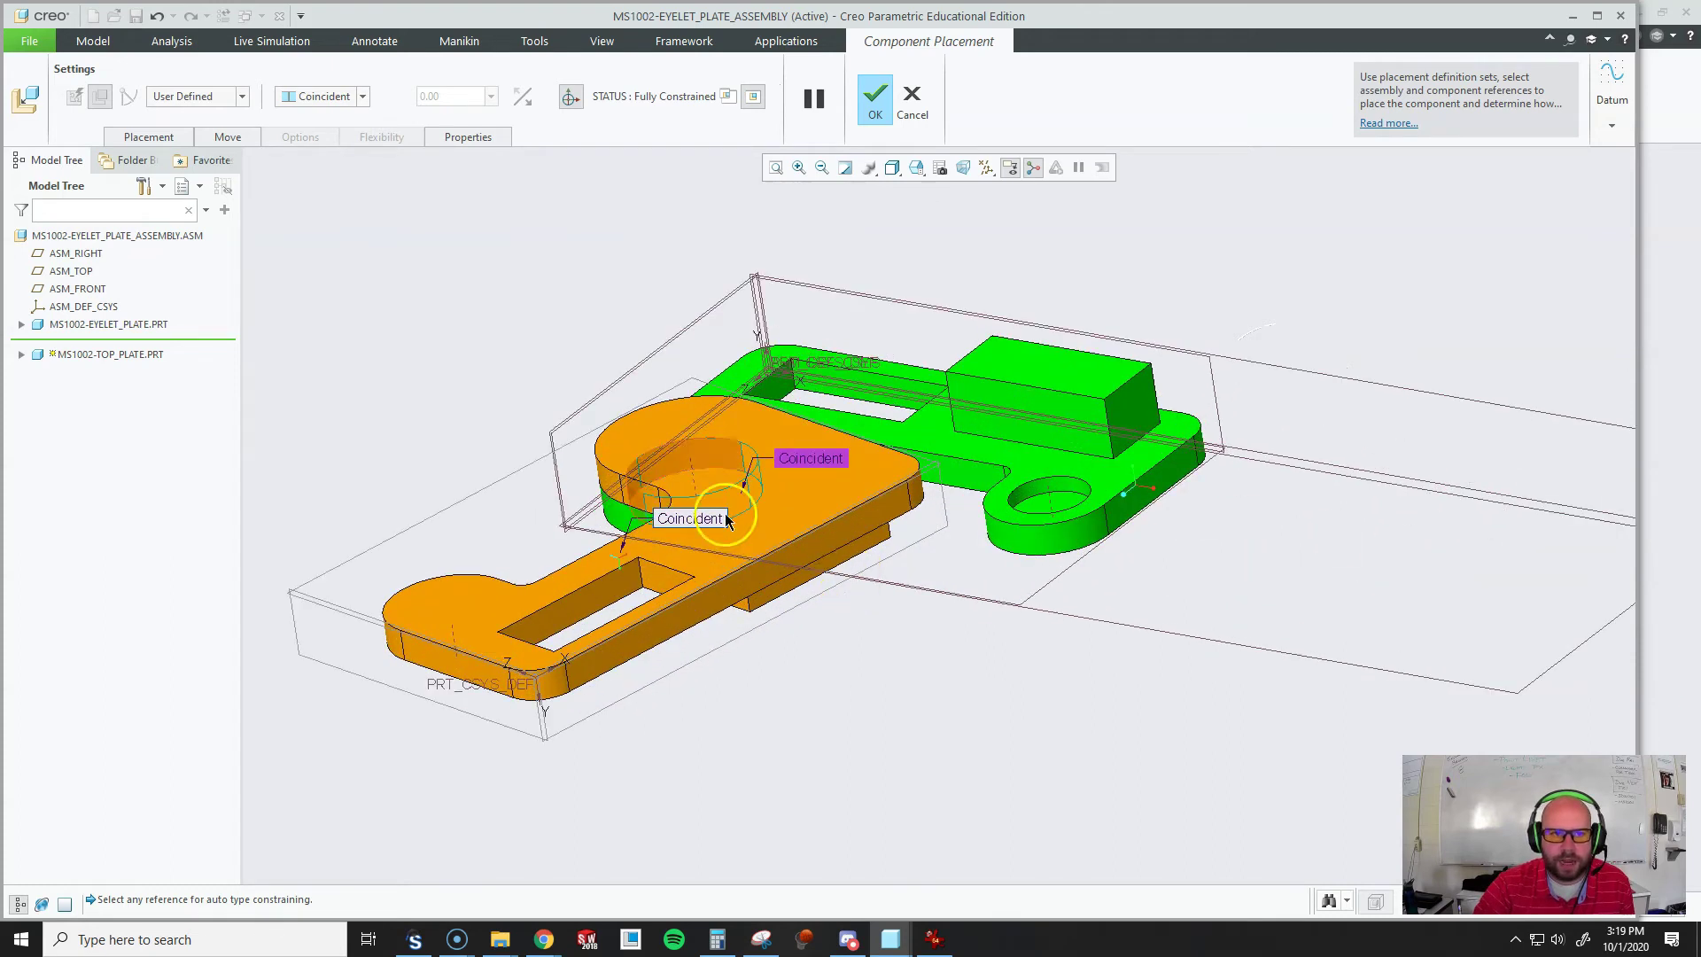
- Review the placement constraint list and orbit to check the fully constrained top plate
{"action": "left_click", "coordinate": [151, 137]}
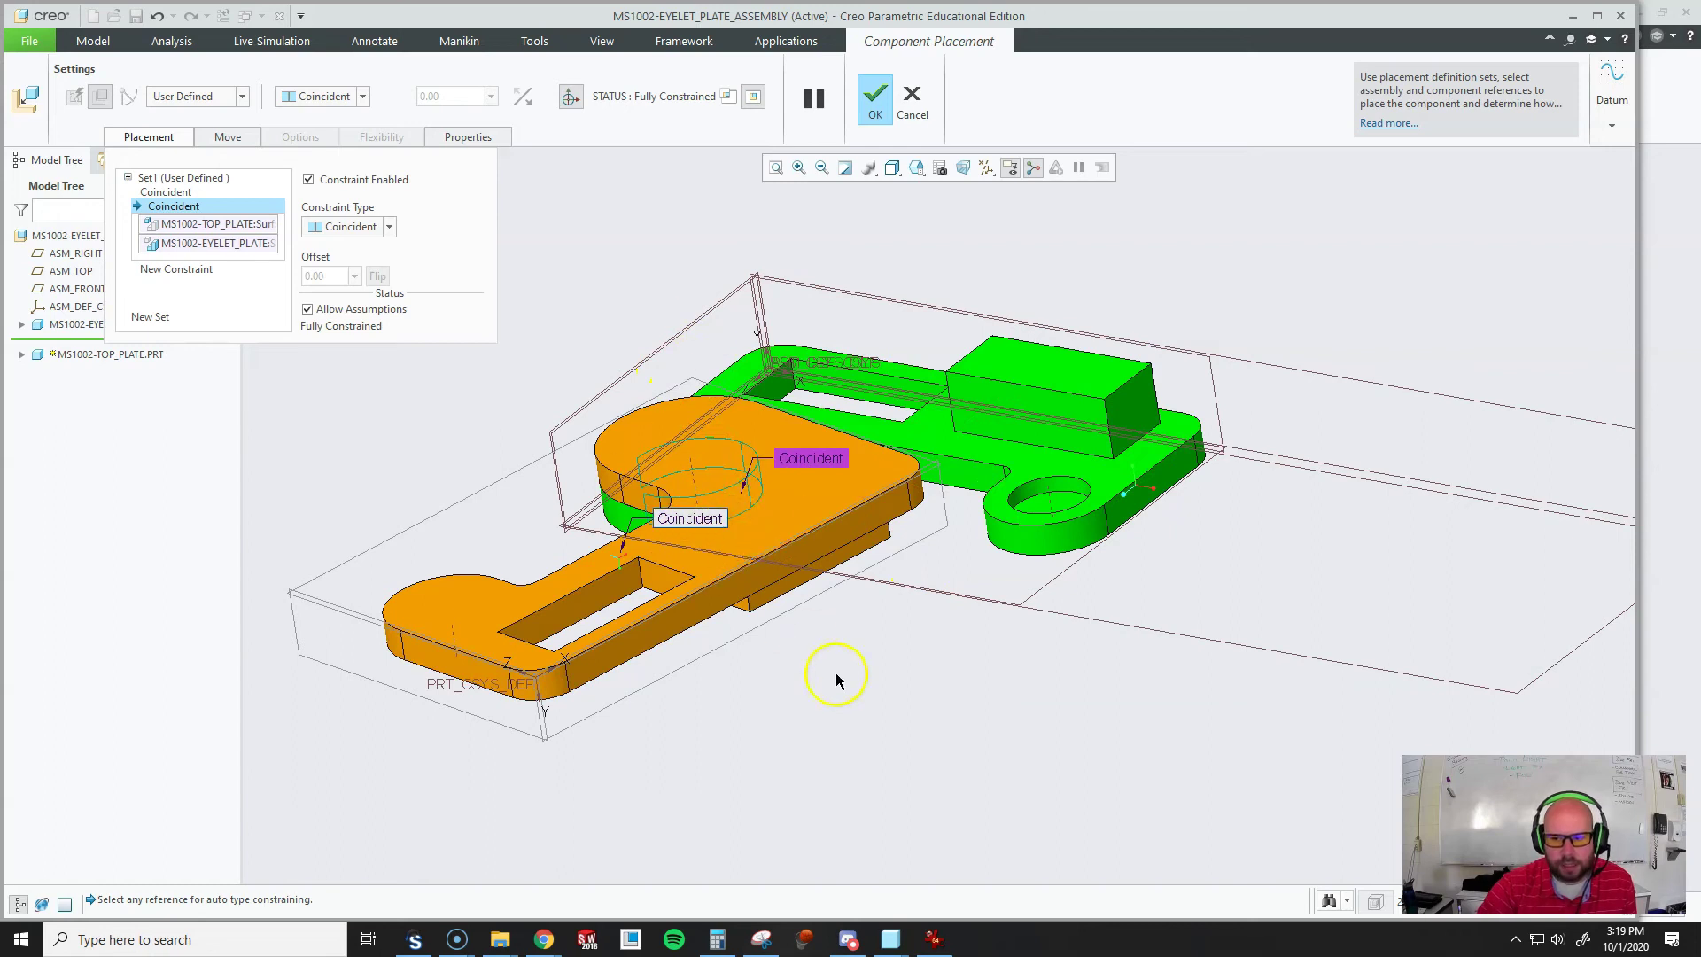
{"action": "middle_click_drag", "start_coordinate": [836, 680], "coordinate": [933, 611]}
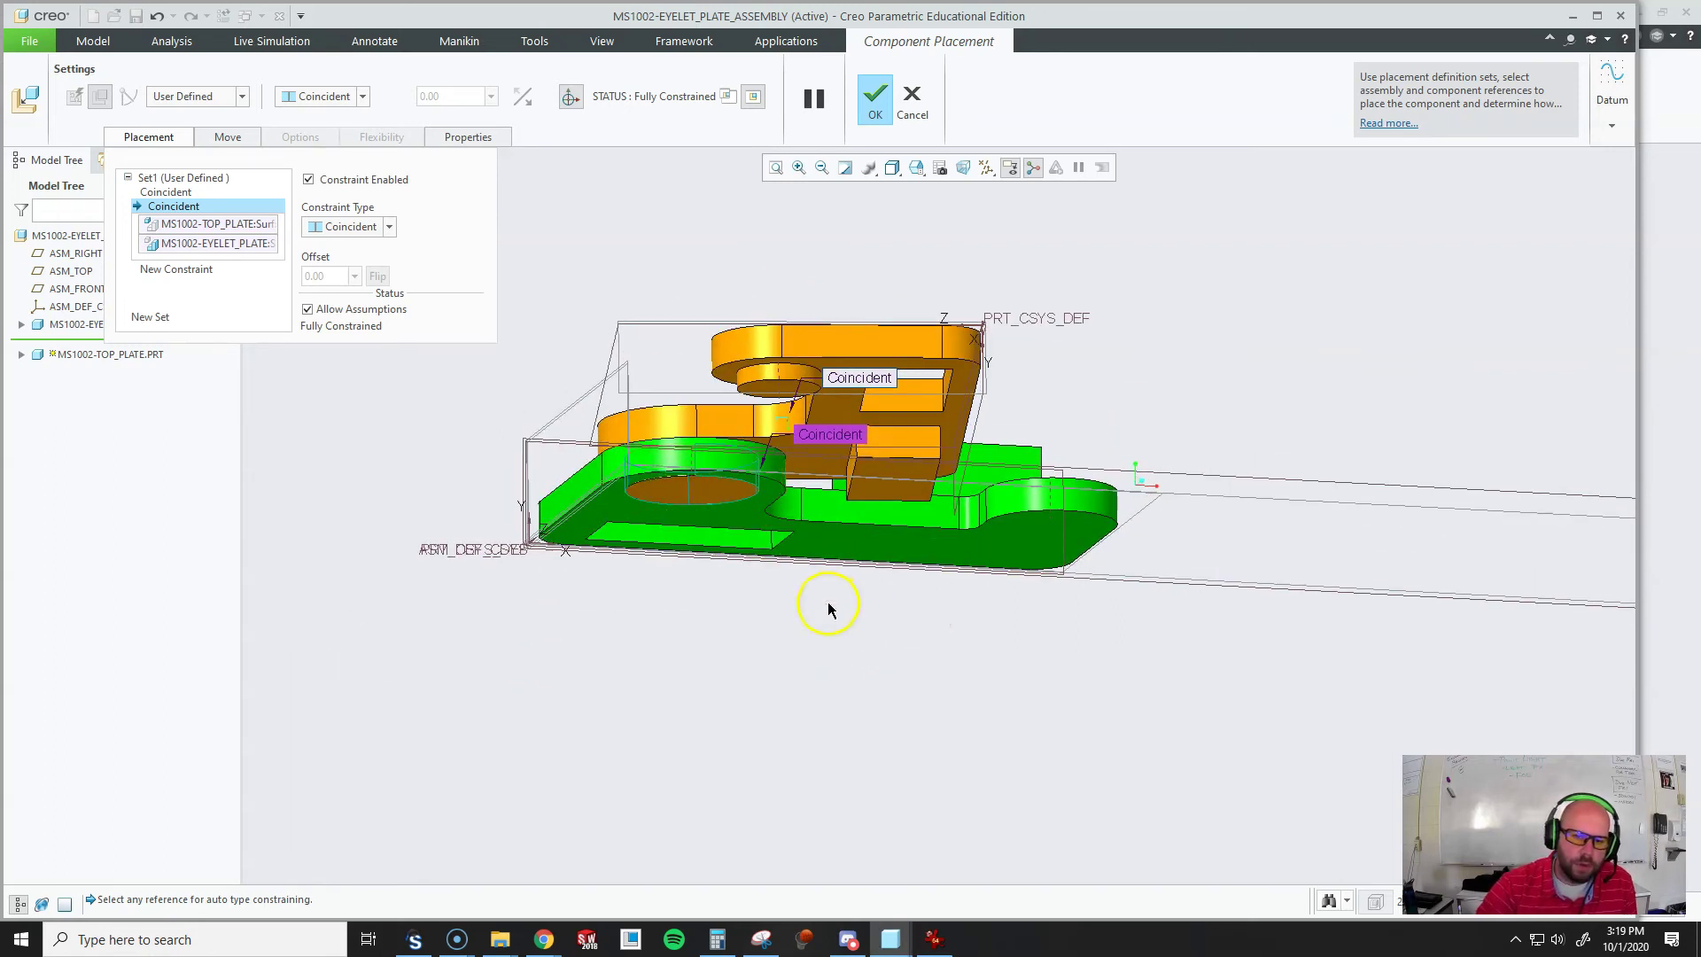
{"action": "middle_click_drag", "start_coordinate": [828, 607], "coordinate": [764, 662]}
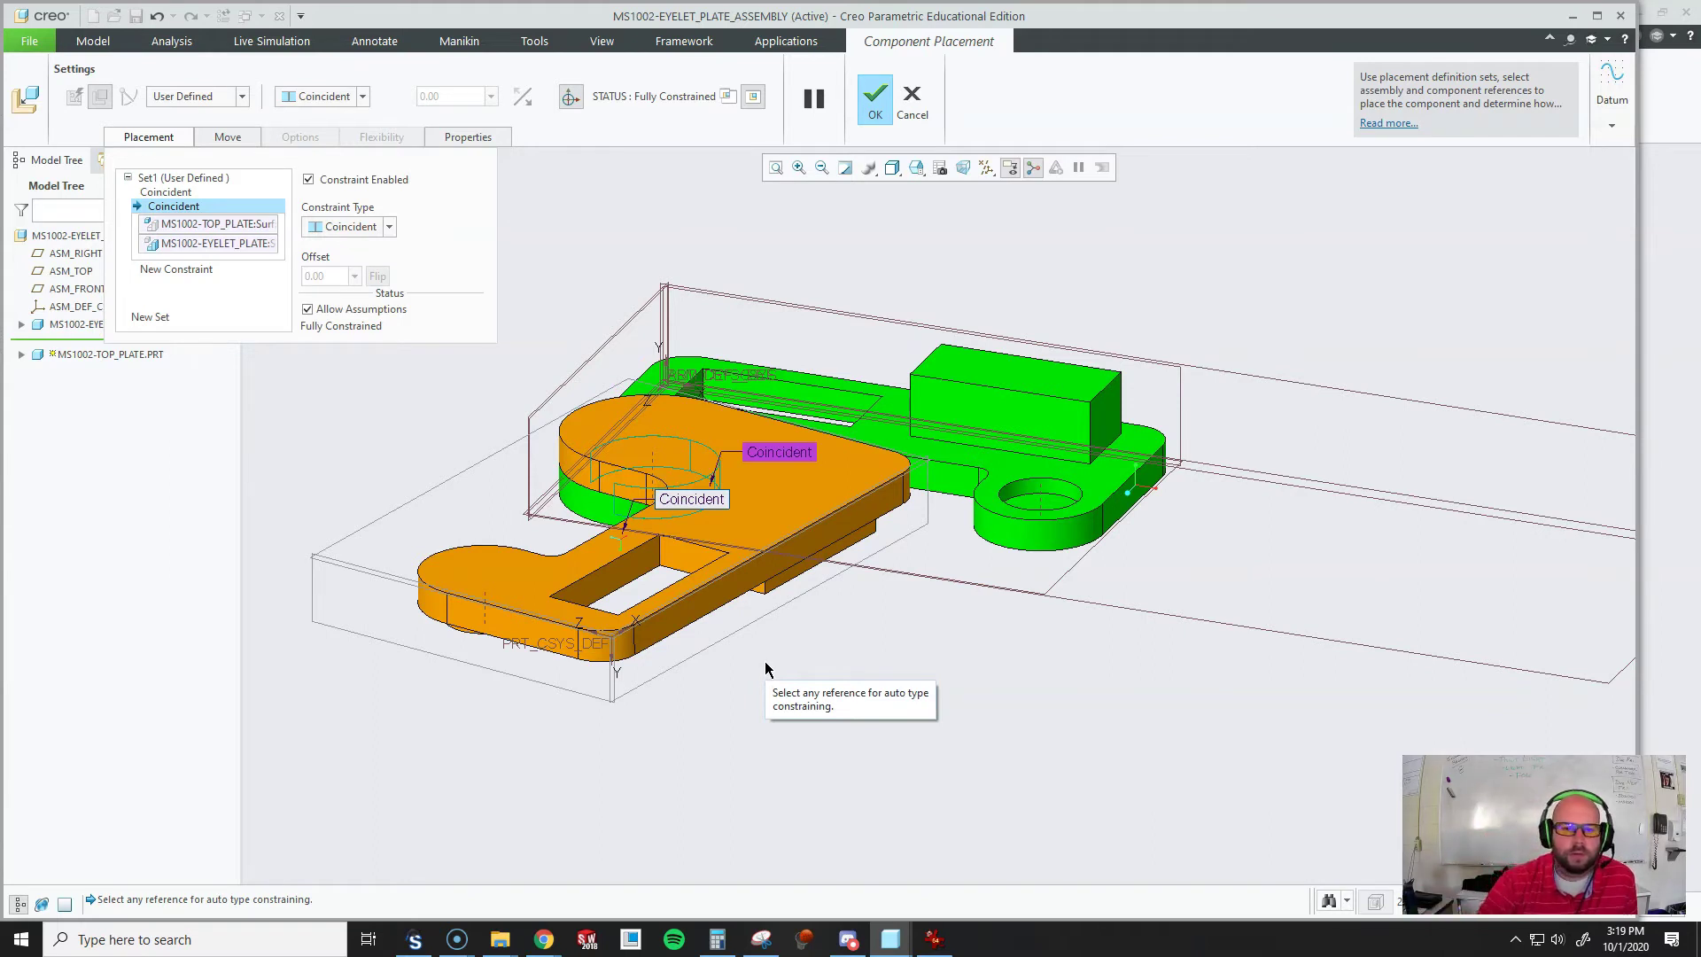
- Toggle Allow Assumptions off and back on, checking the constraint status from several angles
{"action": "left_click", "coordinate": [346, 324]}
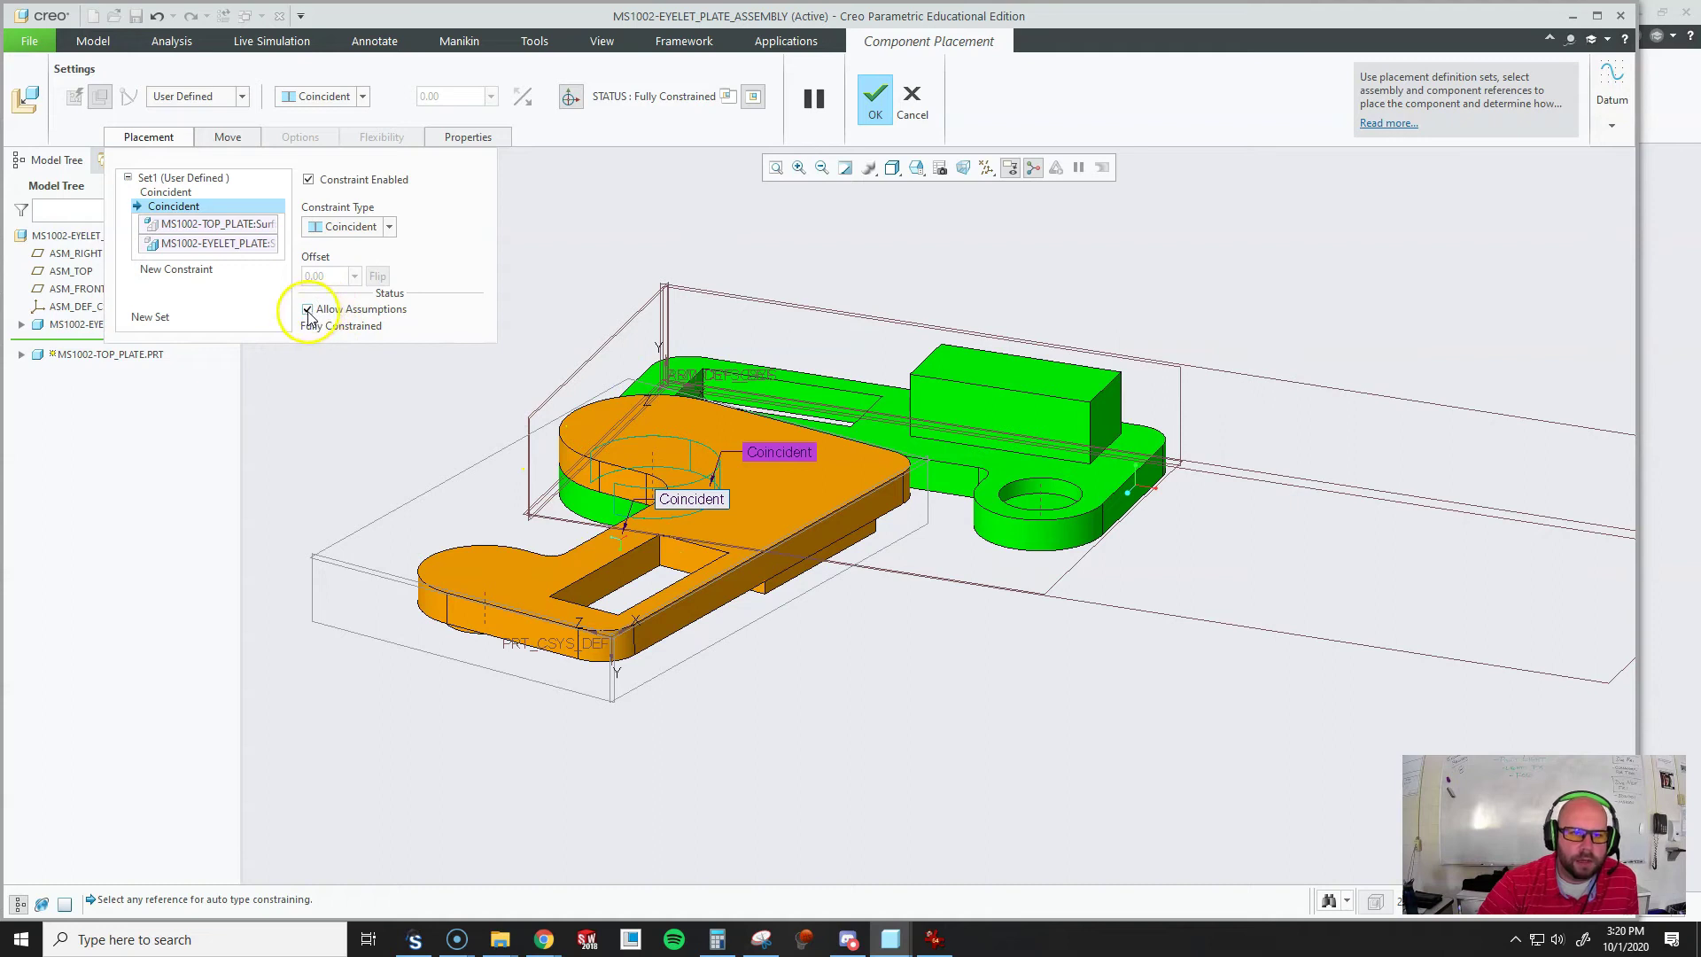
{"action": "left_click", "coordinate": [307, 310]}
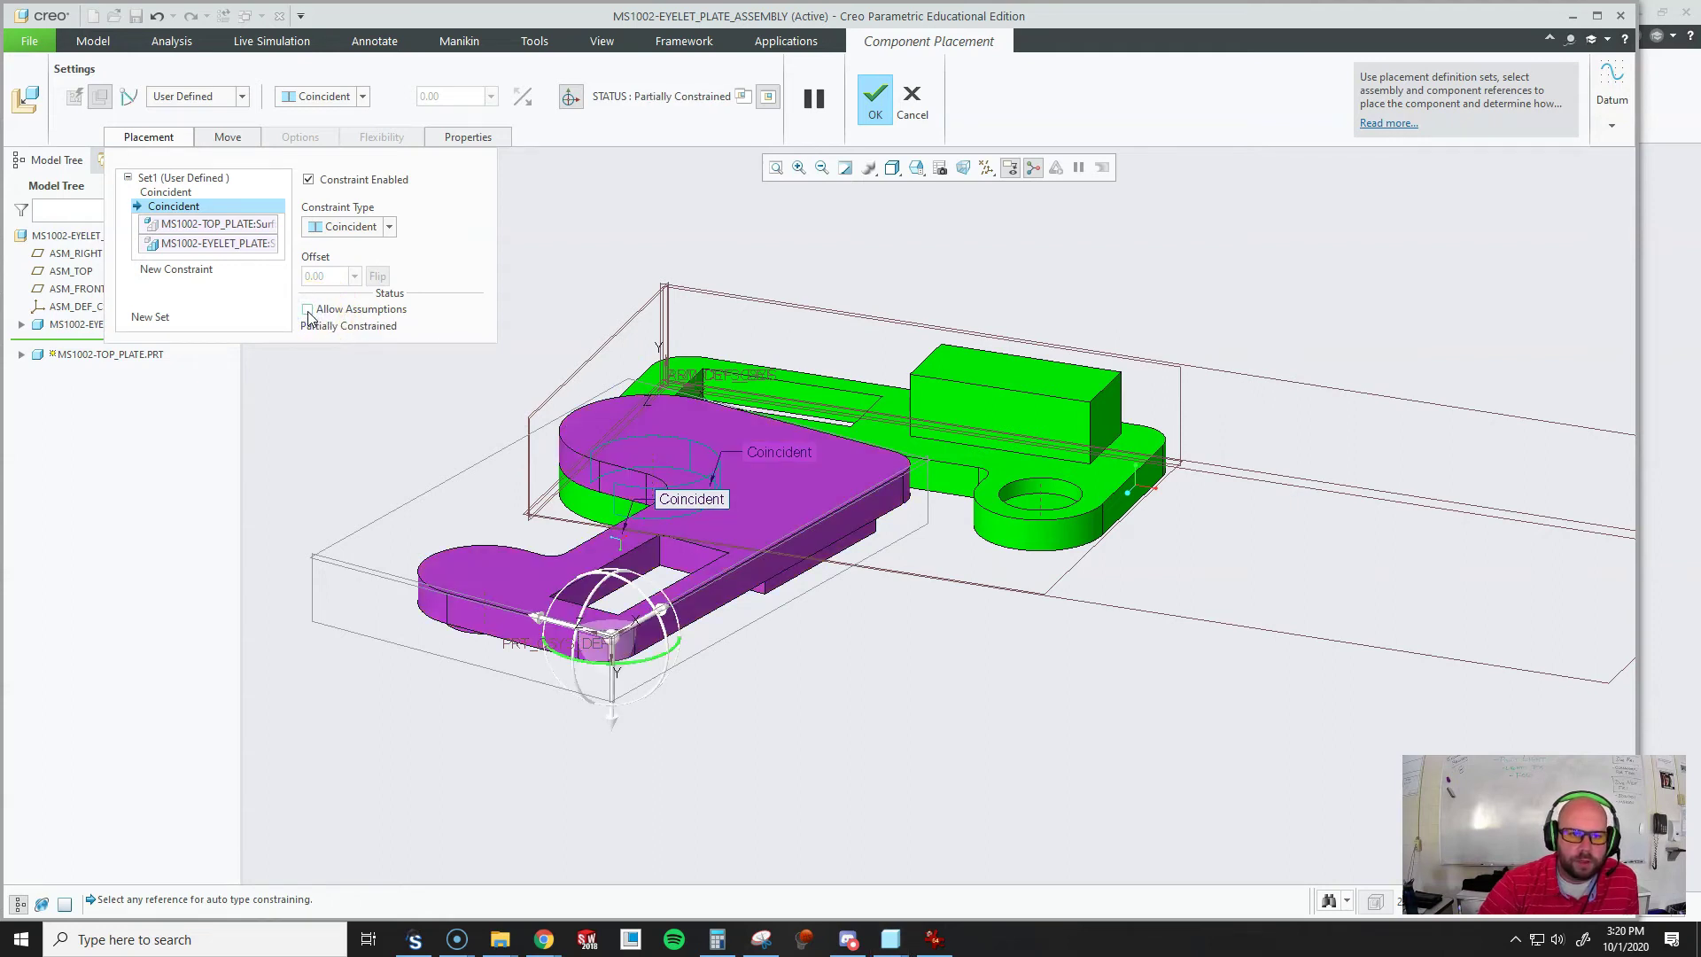
{"action": "left_click", "coordinate": [307, 309]}
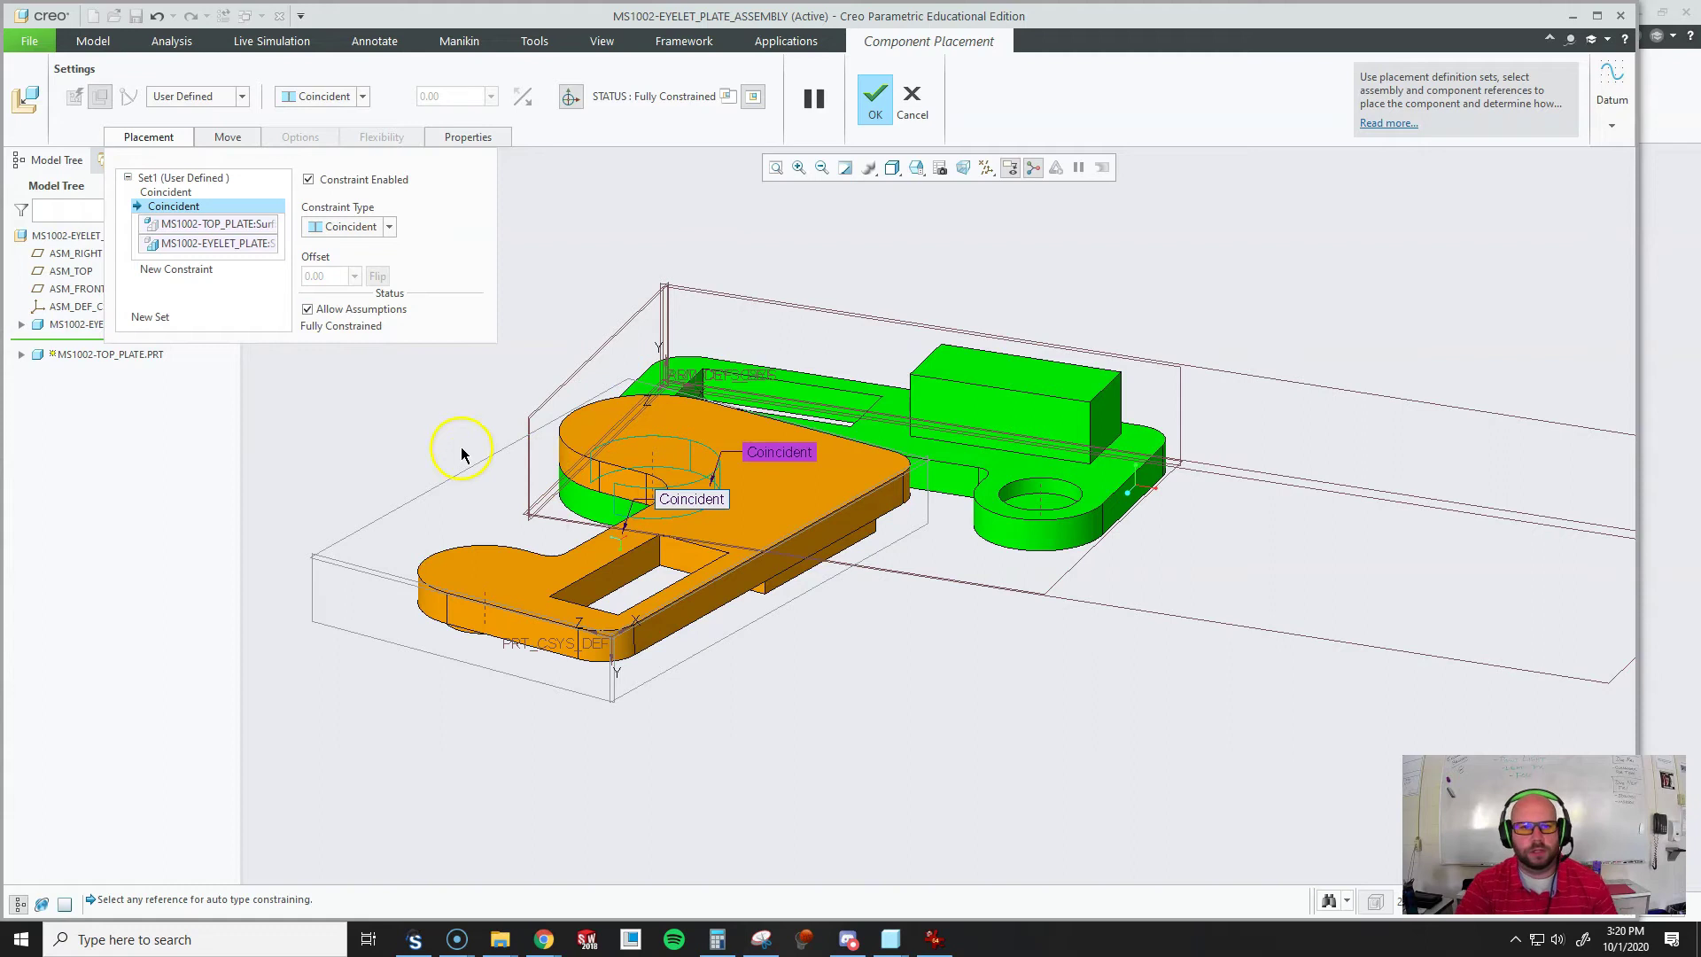
{"action": "middle_click_drag", "start_coordinate": [496, 409], "coordinate": [780, 461]}
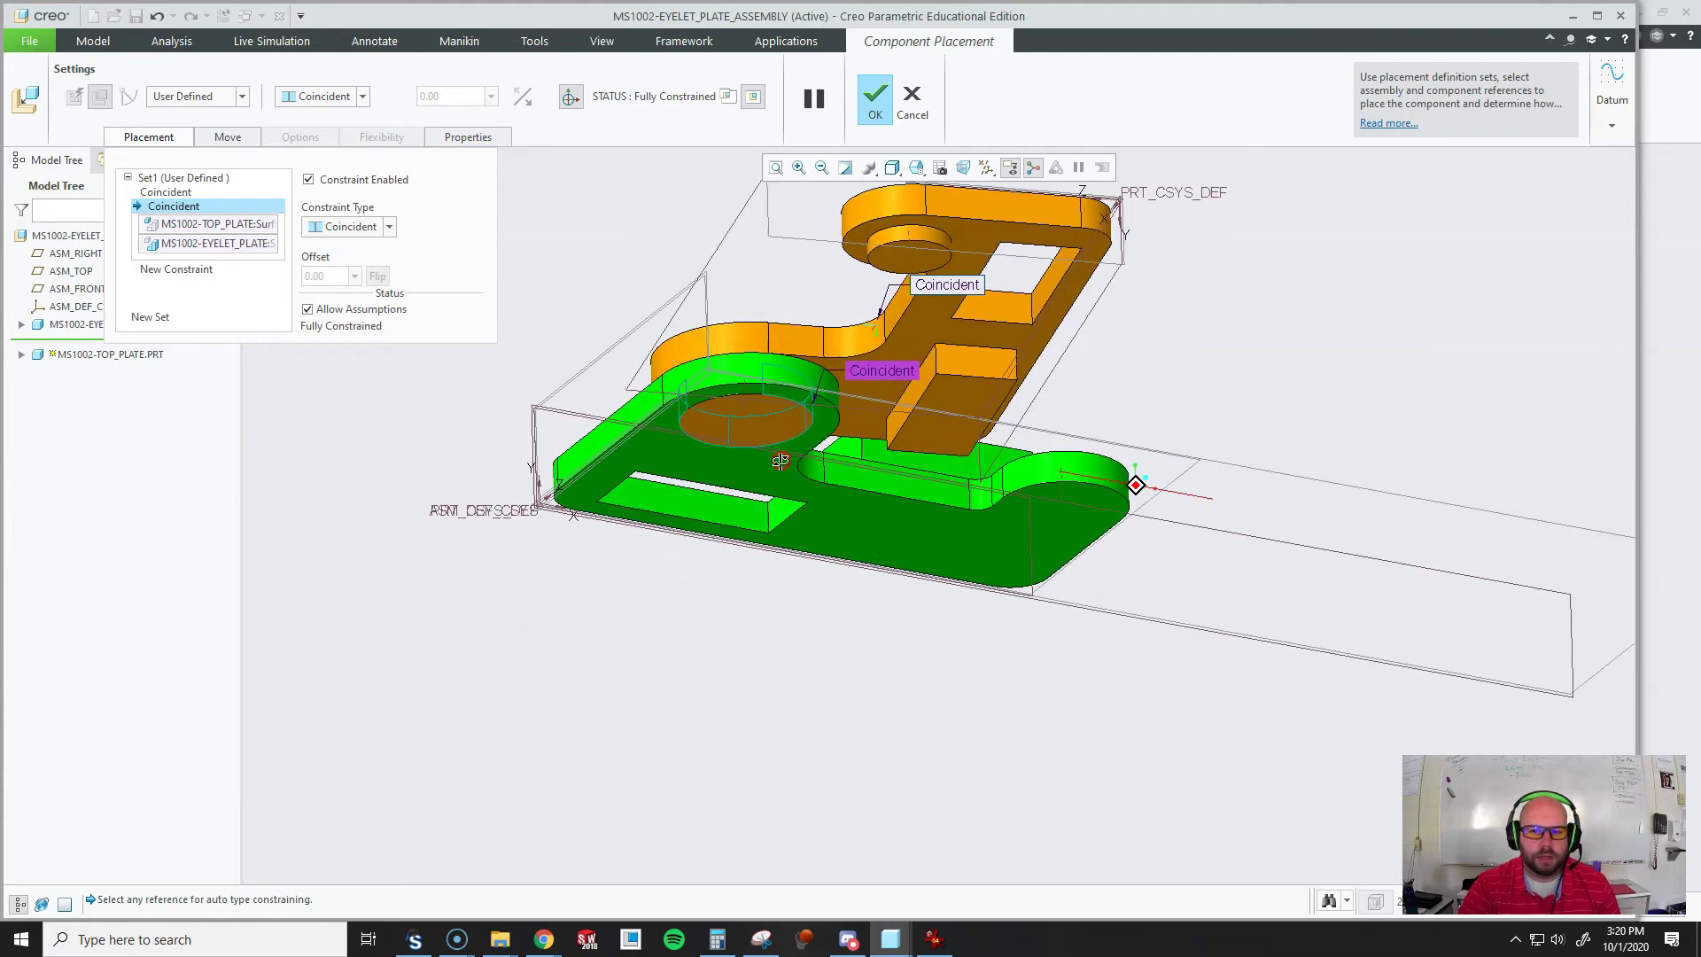
{"action": "left_click", "coordinate": [937, 240]}
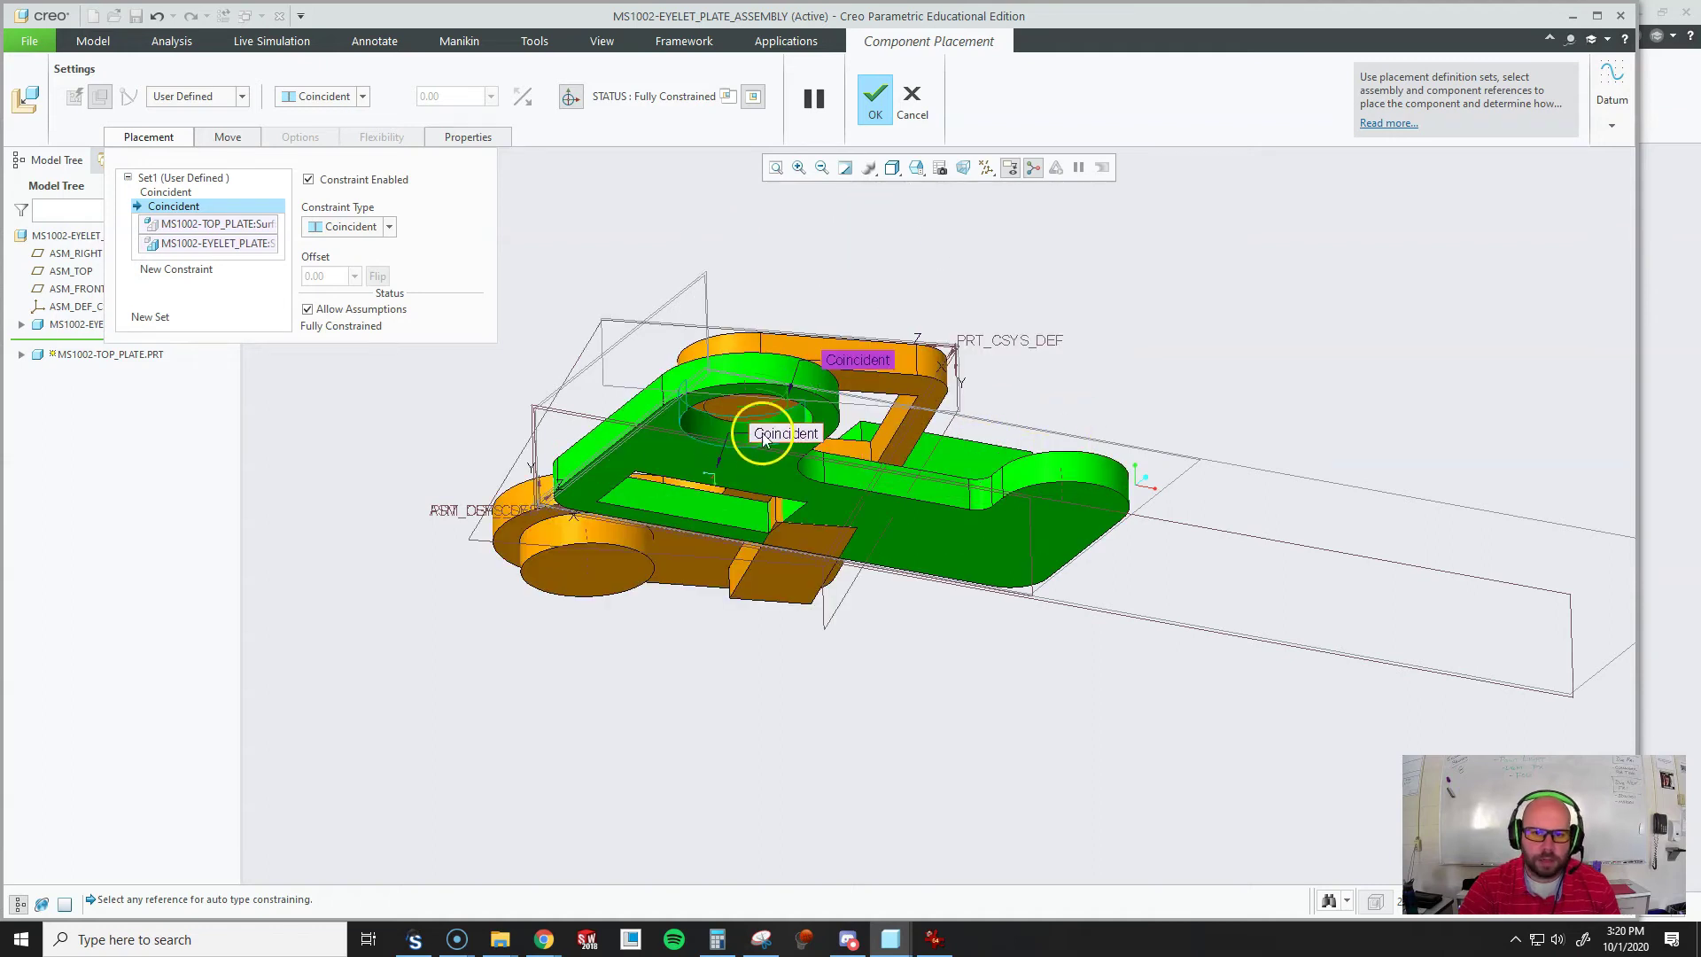
{"action": "middle_click_drag", "start_coordinate": [751, 427], "coordinate": [842, 531]}
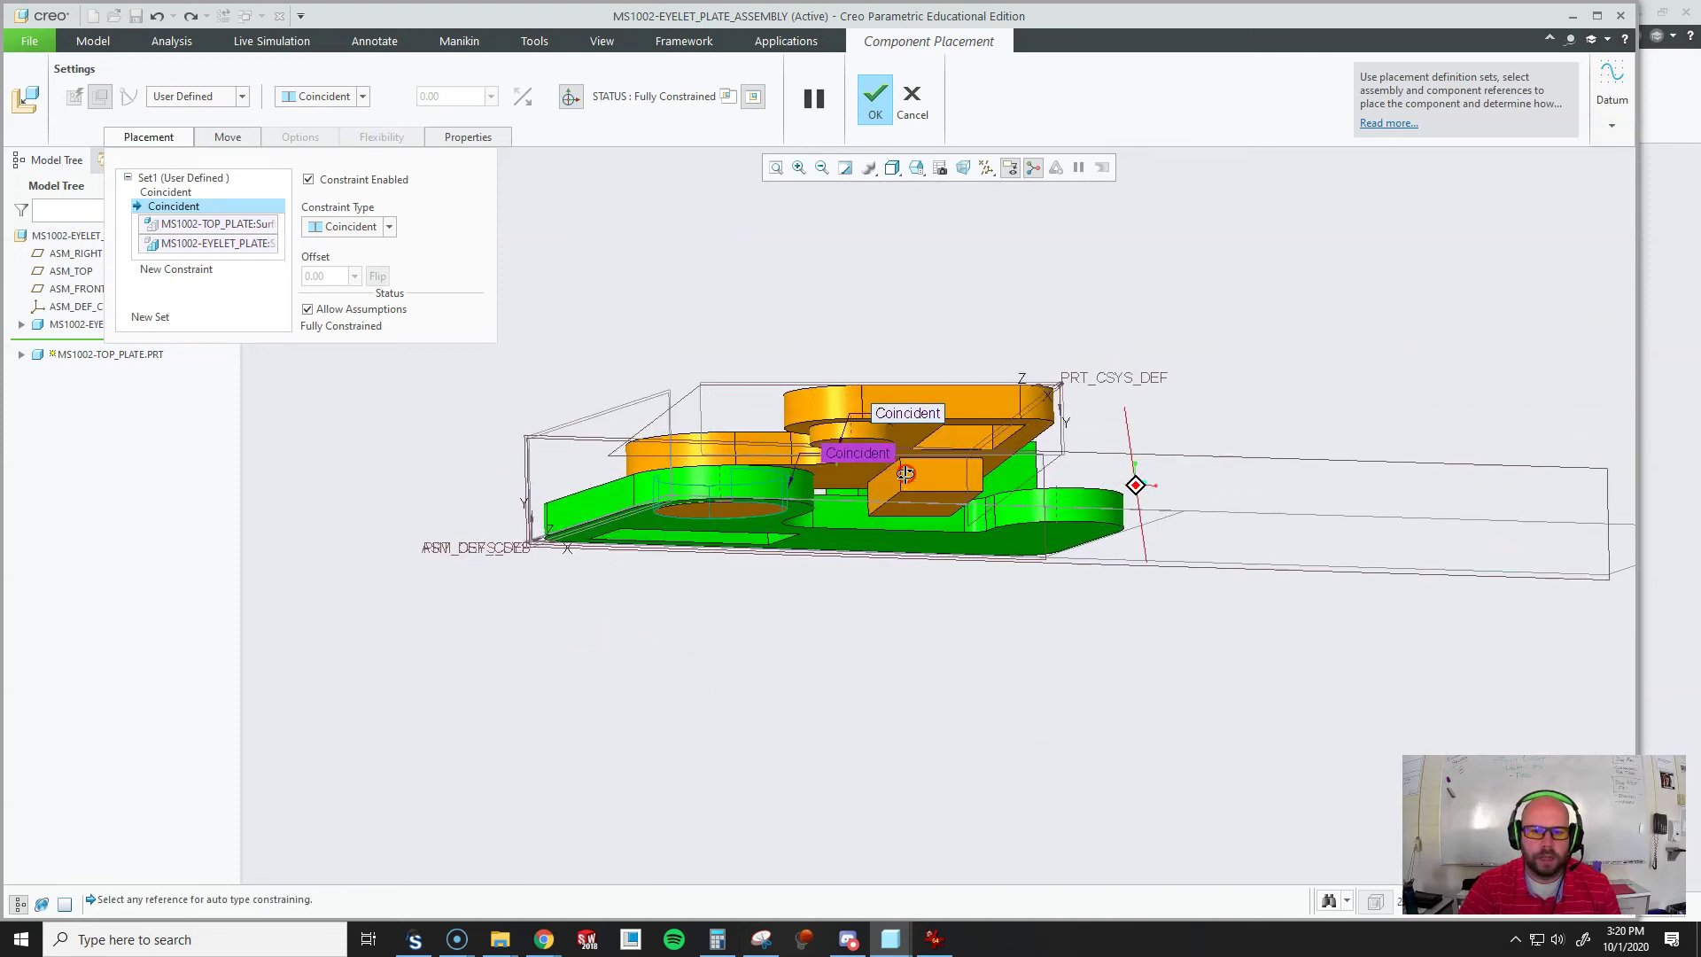
- Add a third, Oriented constraint aligning the top plate's hole with the eyelet plate's hole
{"action": "left_click", "coordinate": [174, 270]}
{"action": "middle_click_drag", "start_coordinate": [970, 459], "coordinate": [1019, 399]}
{"action": "left_click", "coordinate": [827, 243]}
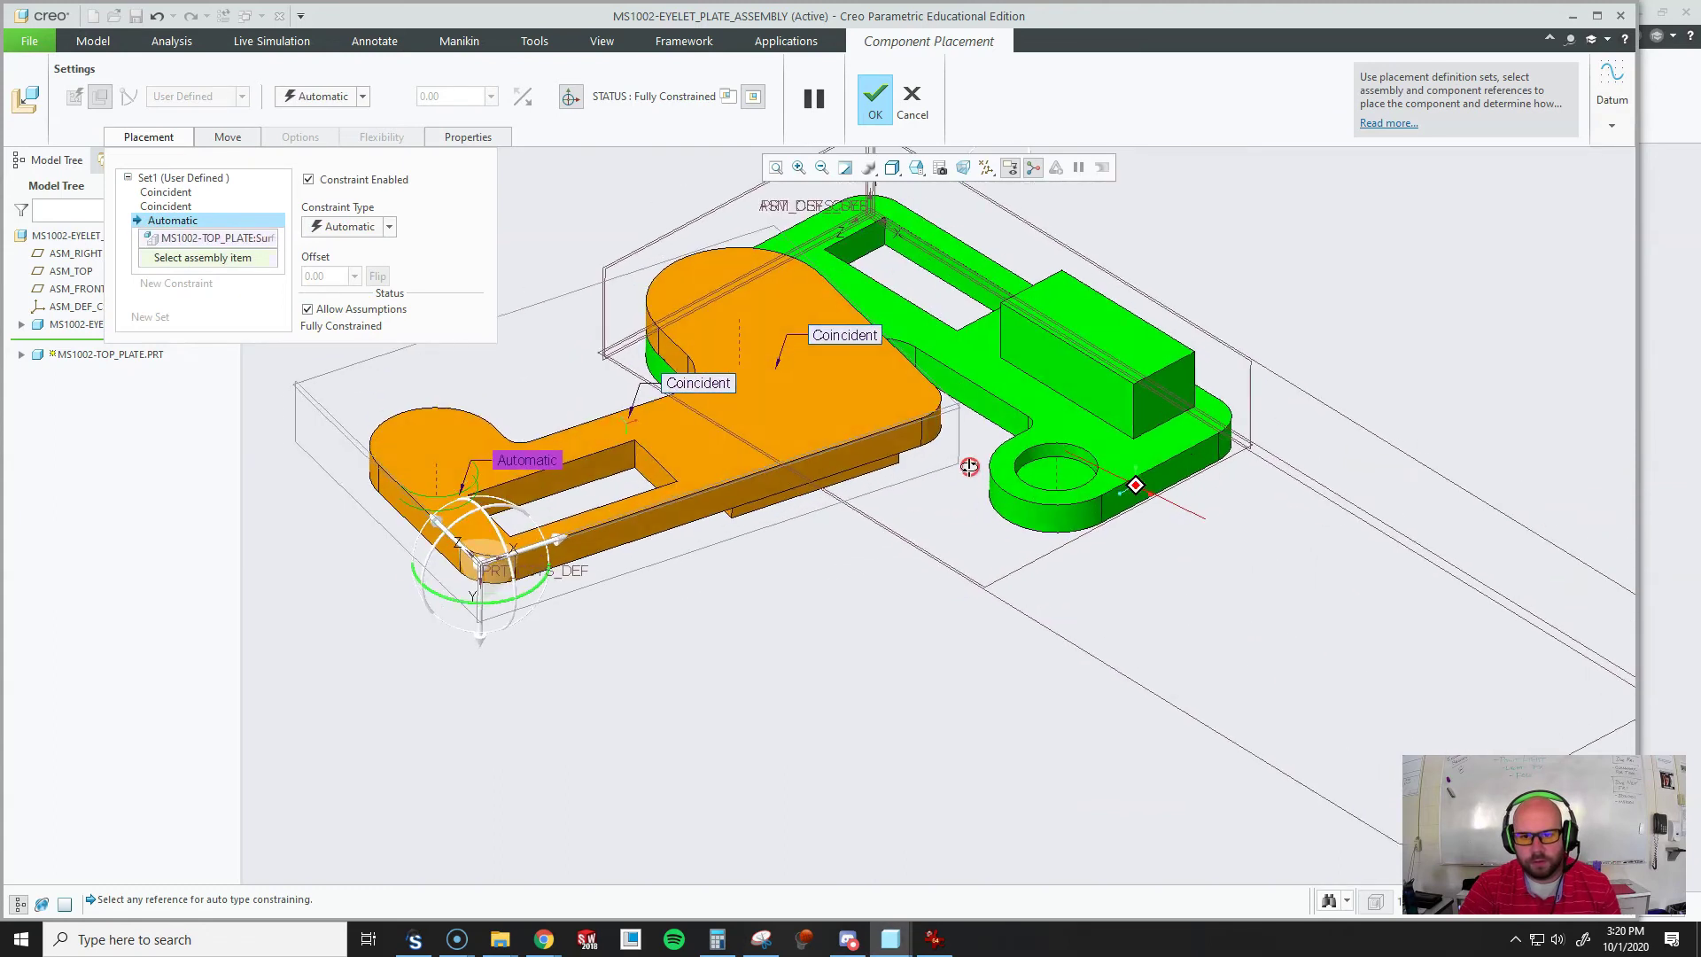
{"action": "scroll", "coordinate": [1068, 439], "scroll_direction": "up", "scroll_amount": 4}
{"action": "left_click", "coordinate": [1076, 433]}
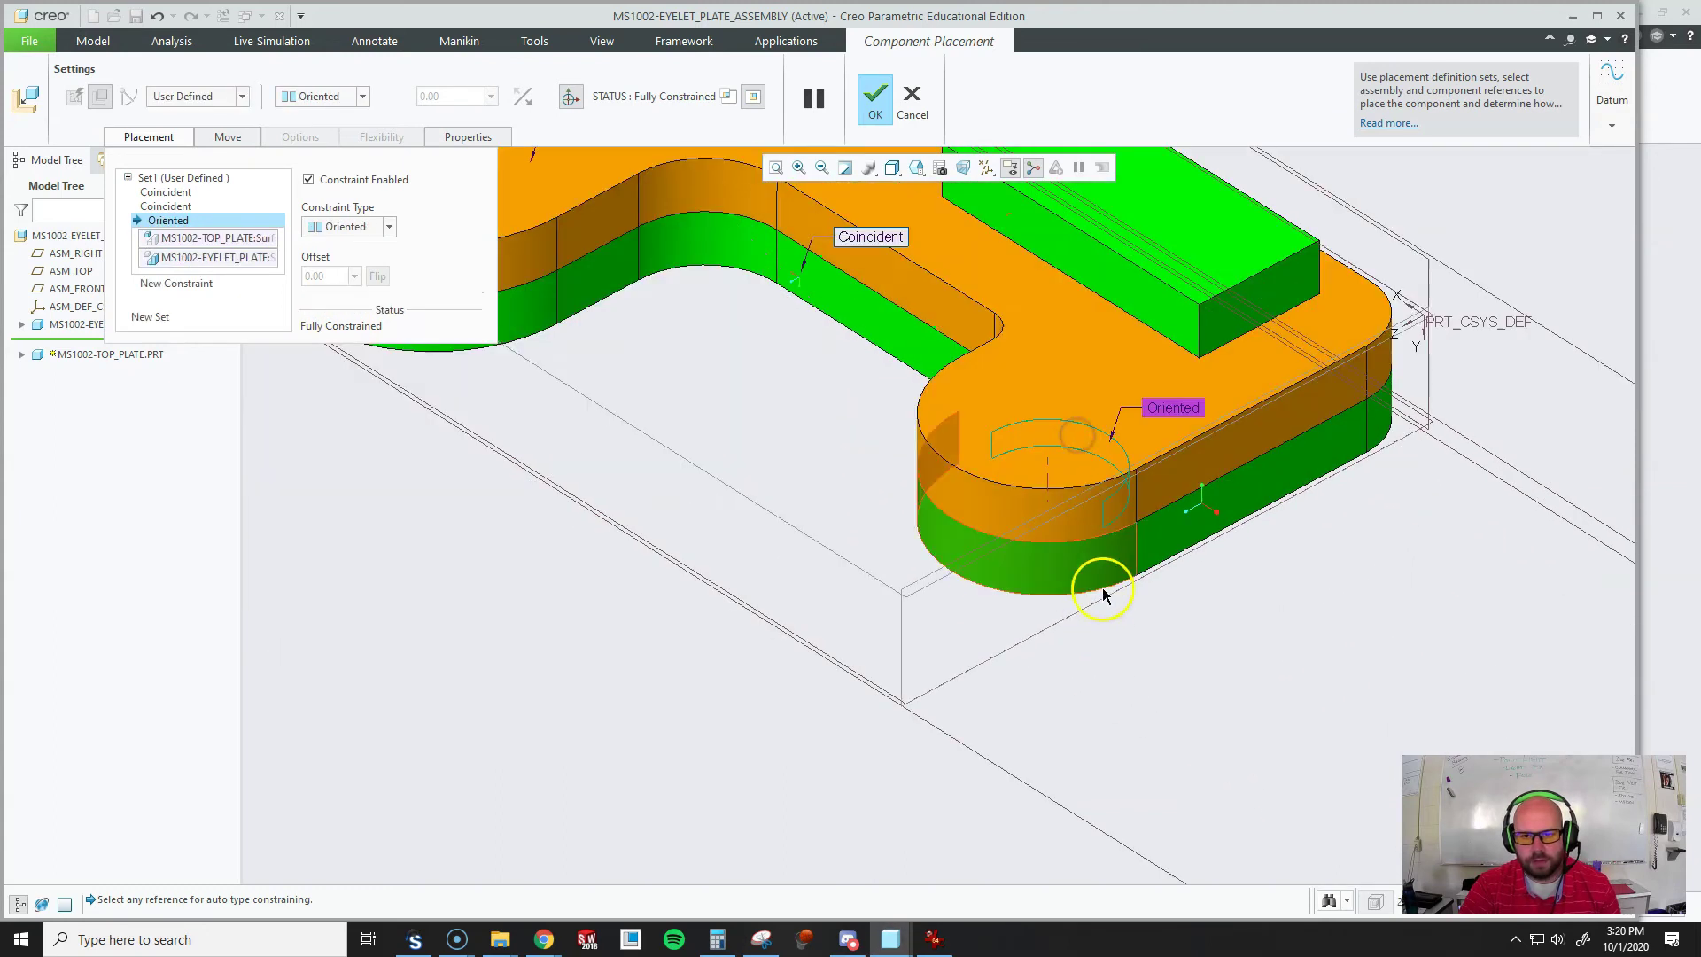
{"action": "scroll", "coordinate": [1269, 598], "scroll_direction": "down", "scroll_amount": 3}
{"action": "scroll", "coordinate": [513, 561], "scroll_direction": "down", "scroll_amount": 2}
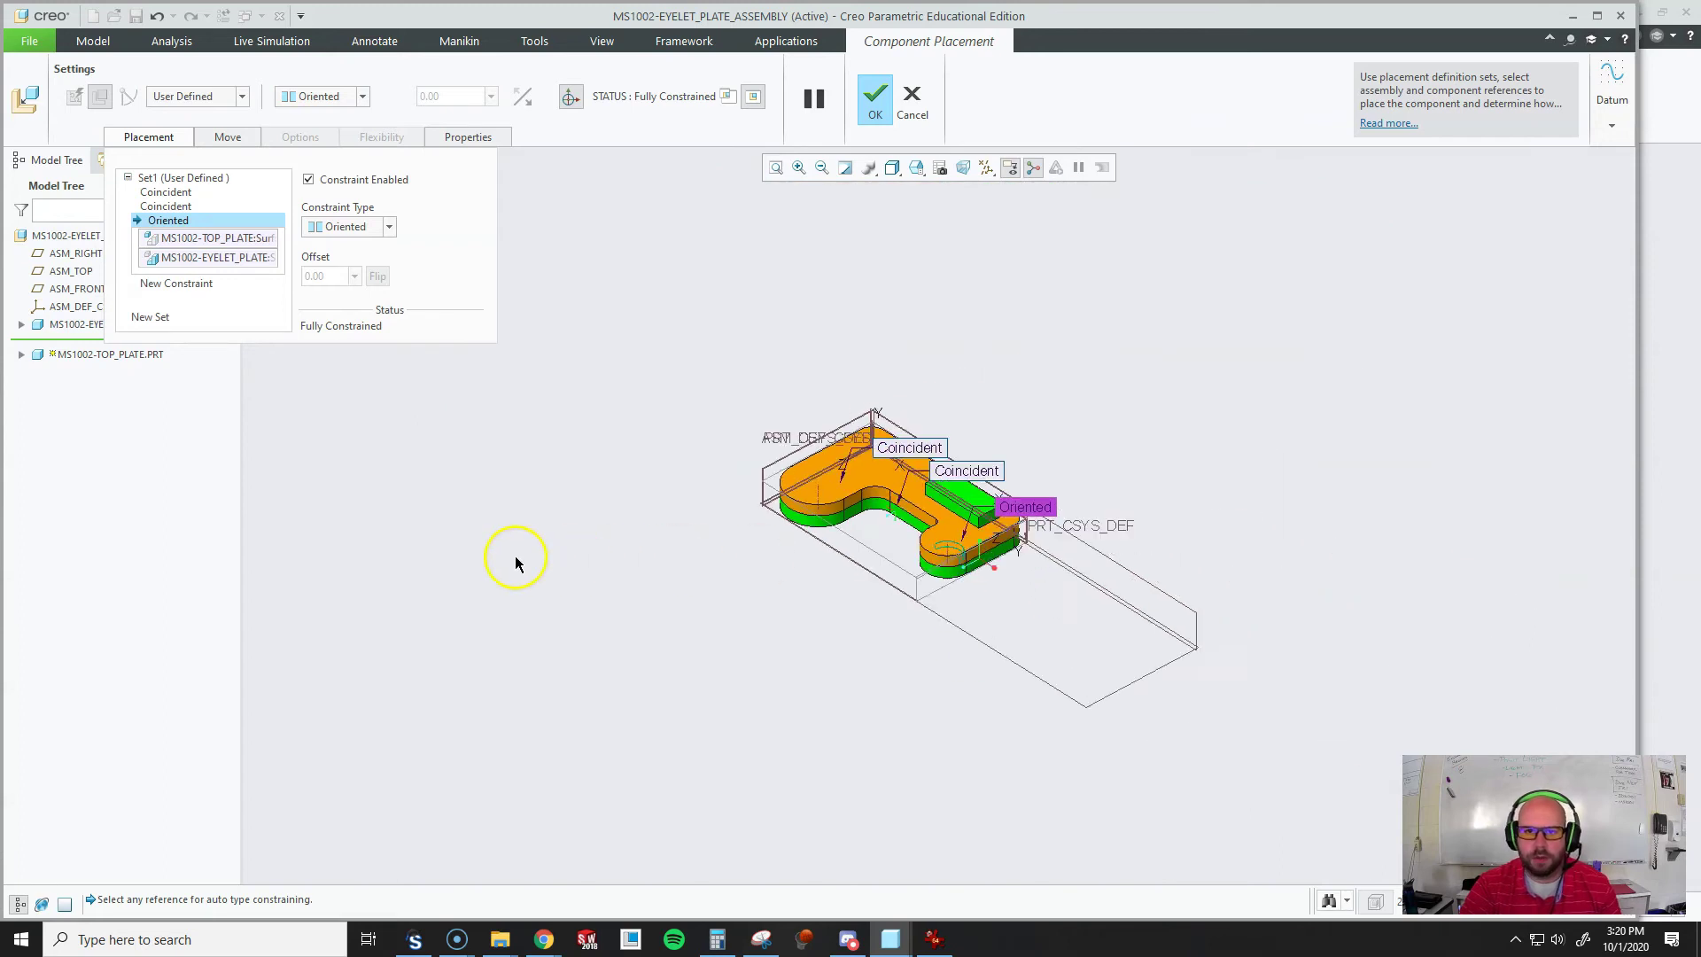
{"action": "scroll", "coordinate": [773, 576], "scroll_direction": "up", "scroll_amount": 1}
{"action": "scroll", "coordinate": [773, 550], "scroll_direction": "up", "scroll_amount": 2}
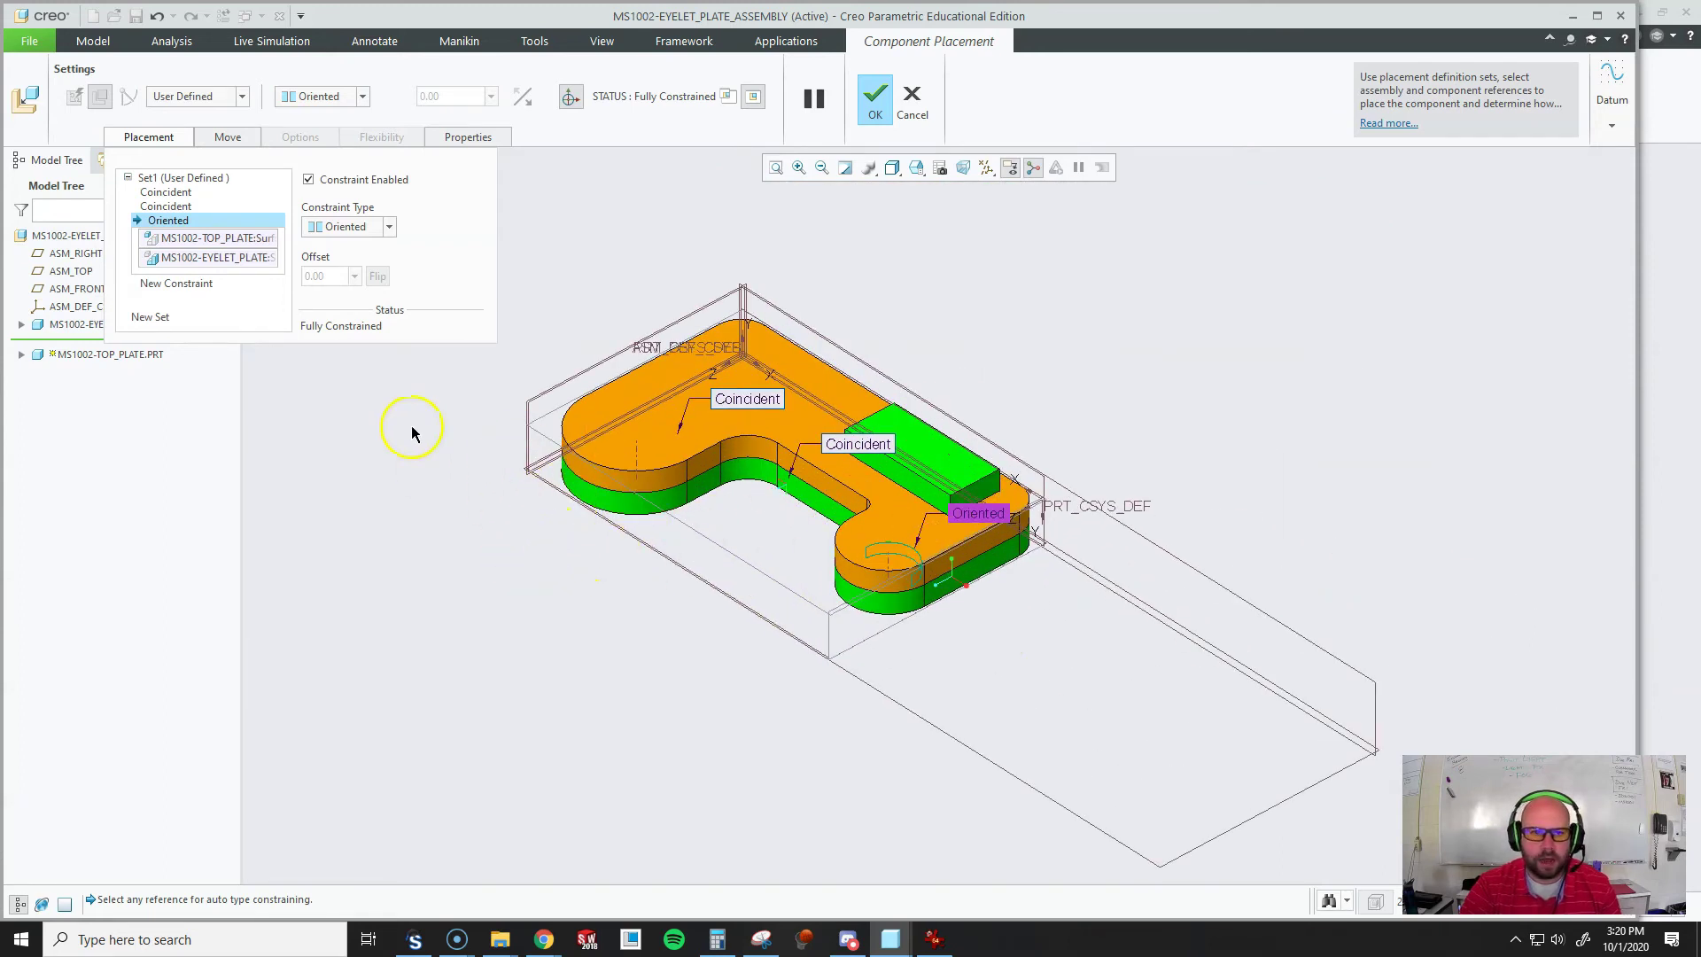
- Confirm the top plate's placement and inspect the assembly edge-on
{"action": "left_click", "coordinate": [875, 97]}
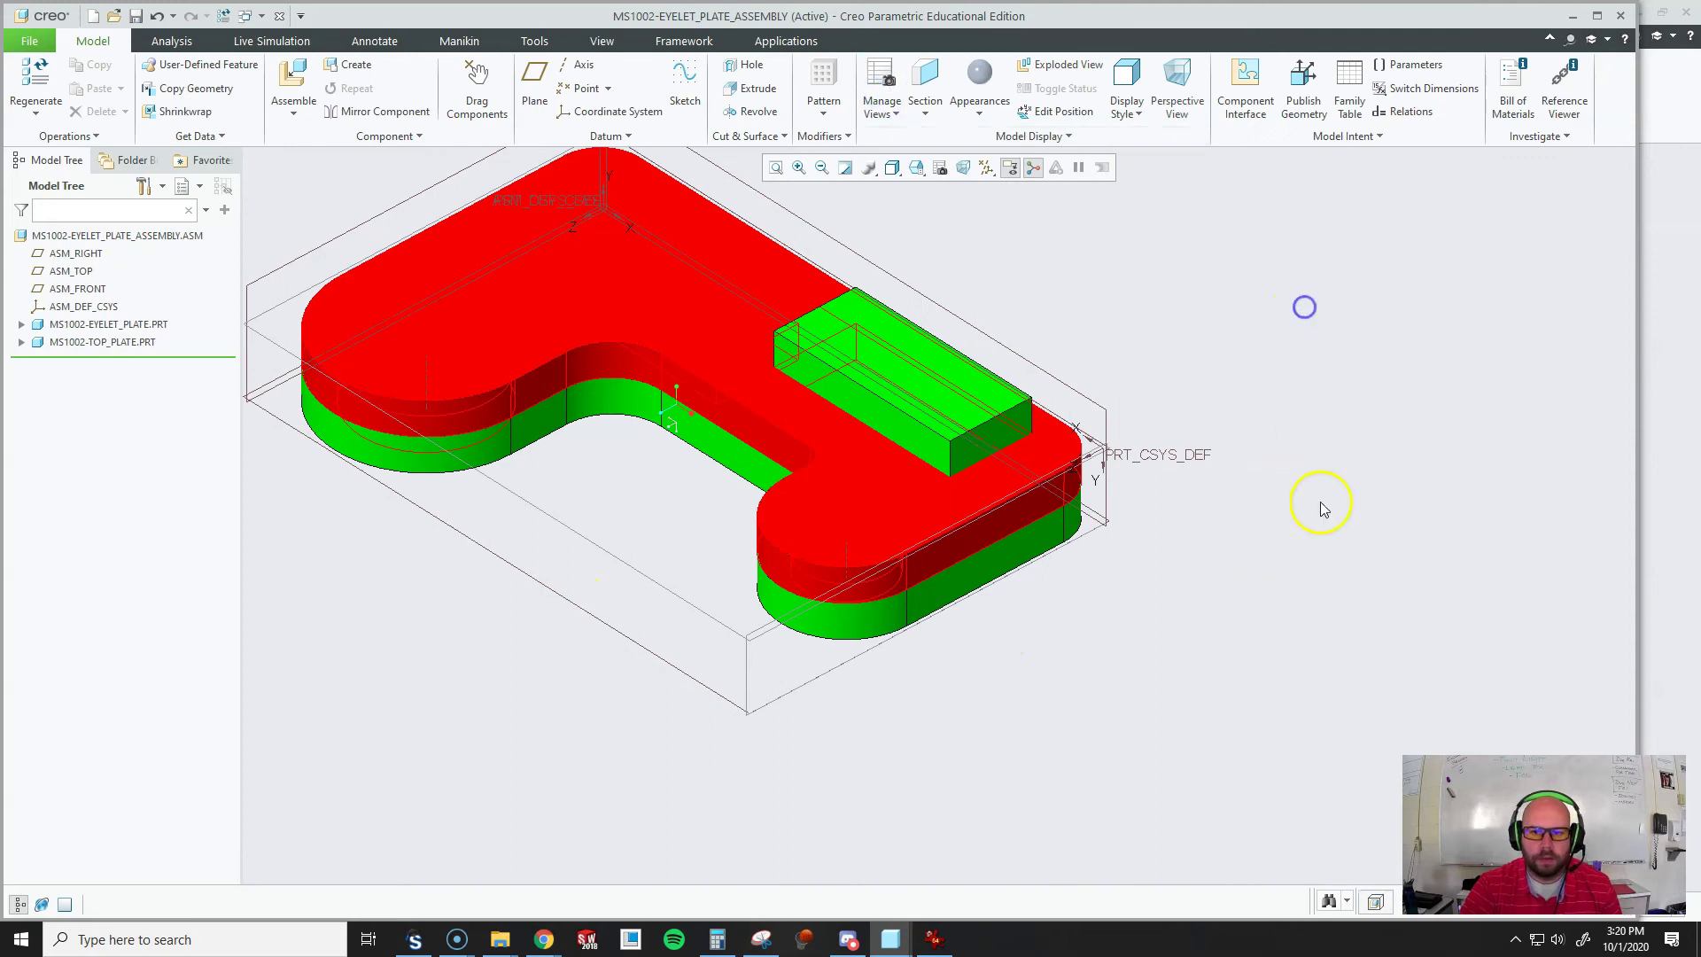
{"action": "scroll", "coordinate": [1315, 502], "scroll_direction": "down", "scroll_amount": 2}
{"action": "mouse_move", "coordinate": [1025, 561]}
{"action": "middle_mouse_down"}
{"action": "mouse_move", "coordinate": [1064, 491]}
{"action": "mouse_move", "coordinate": [706, 448]}
{"action": "middle_mouse_up"}
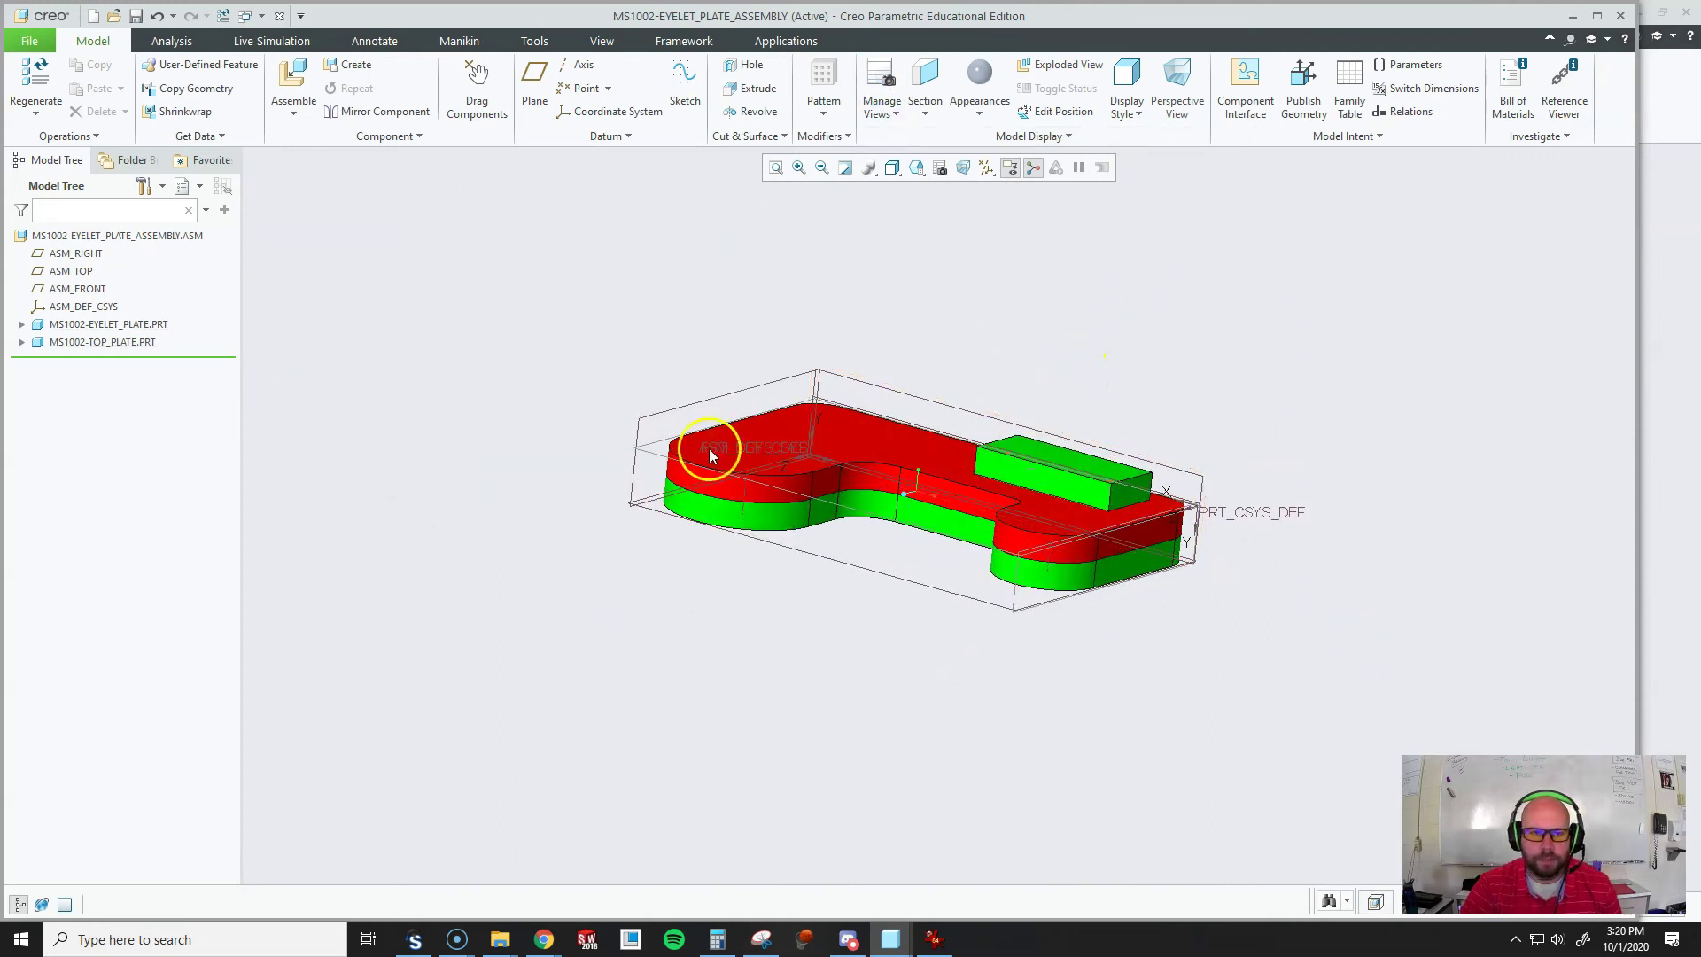
- Delete MS1002-TOP_PLATE.PRT from the assembly via the Model Tree, leaving the eyelet plate
{"action": "right_click", "coordinate": [78, 346]}
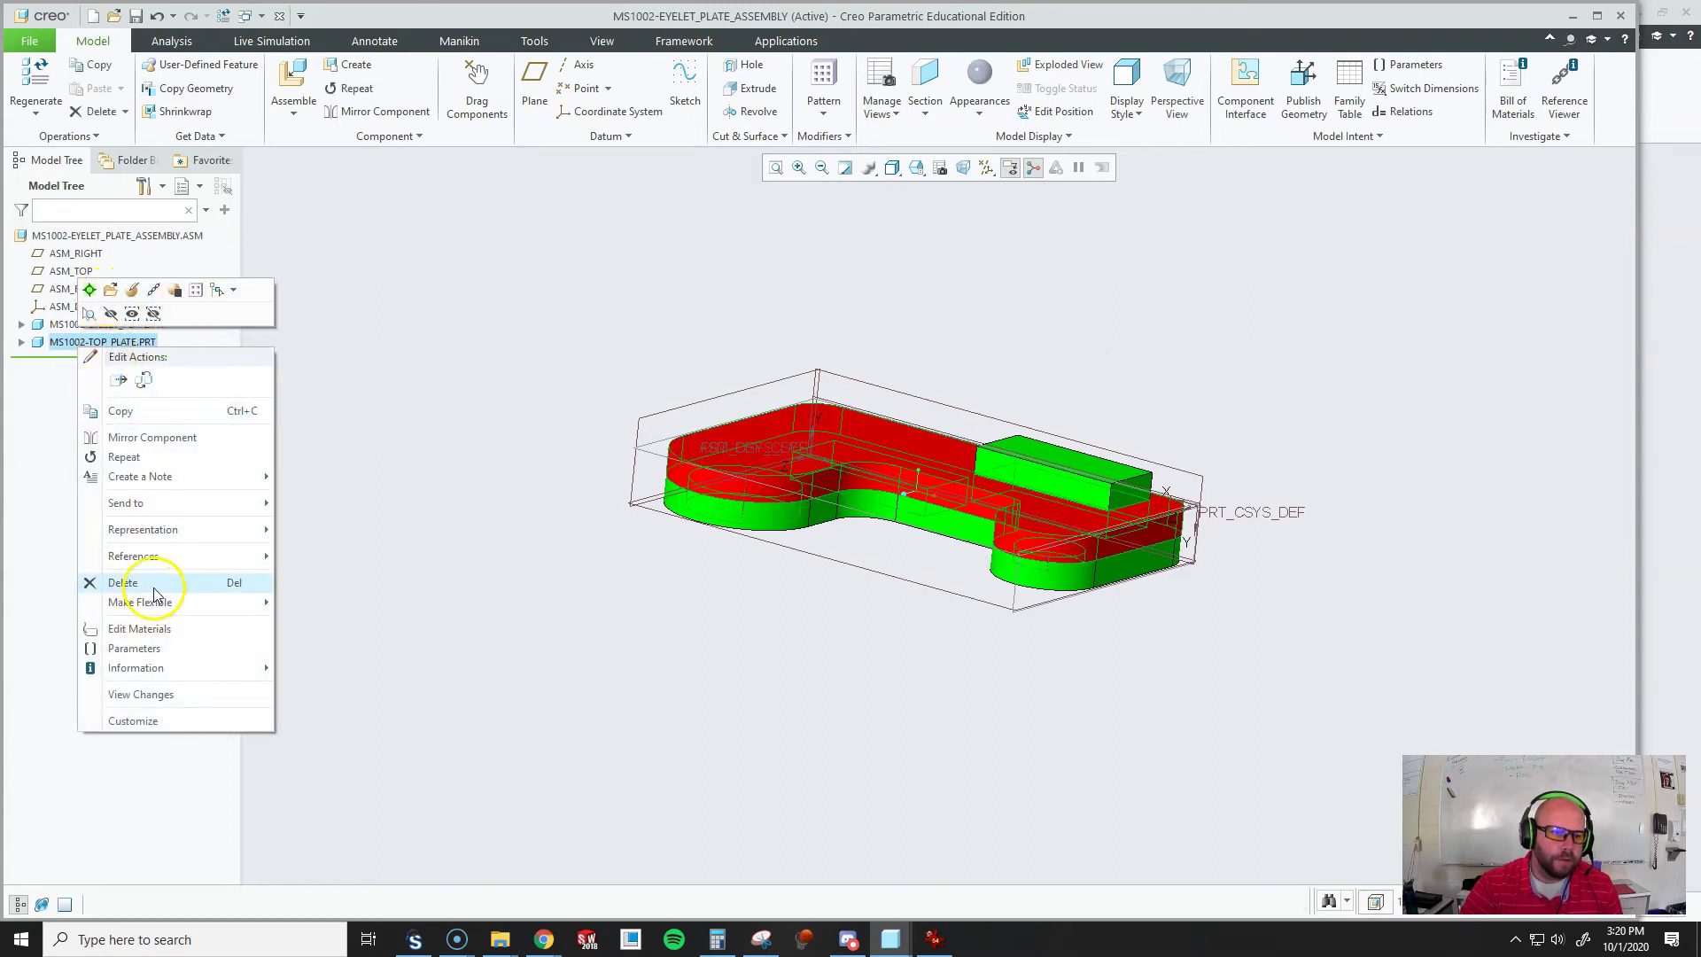
{"action": "left_click", "coordinate": [124, 582]}
{"action": "left_click", "coordinate": [880, 486]}
{"action": "middle_click_drag", "start_coordinate": [880, 486], "coordinate": [884, 421]}
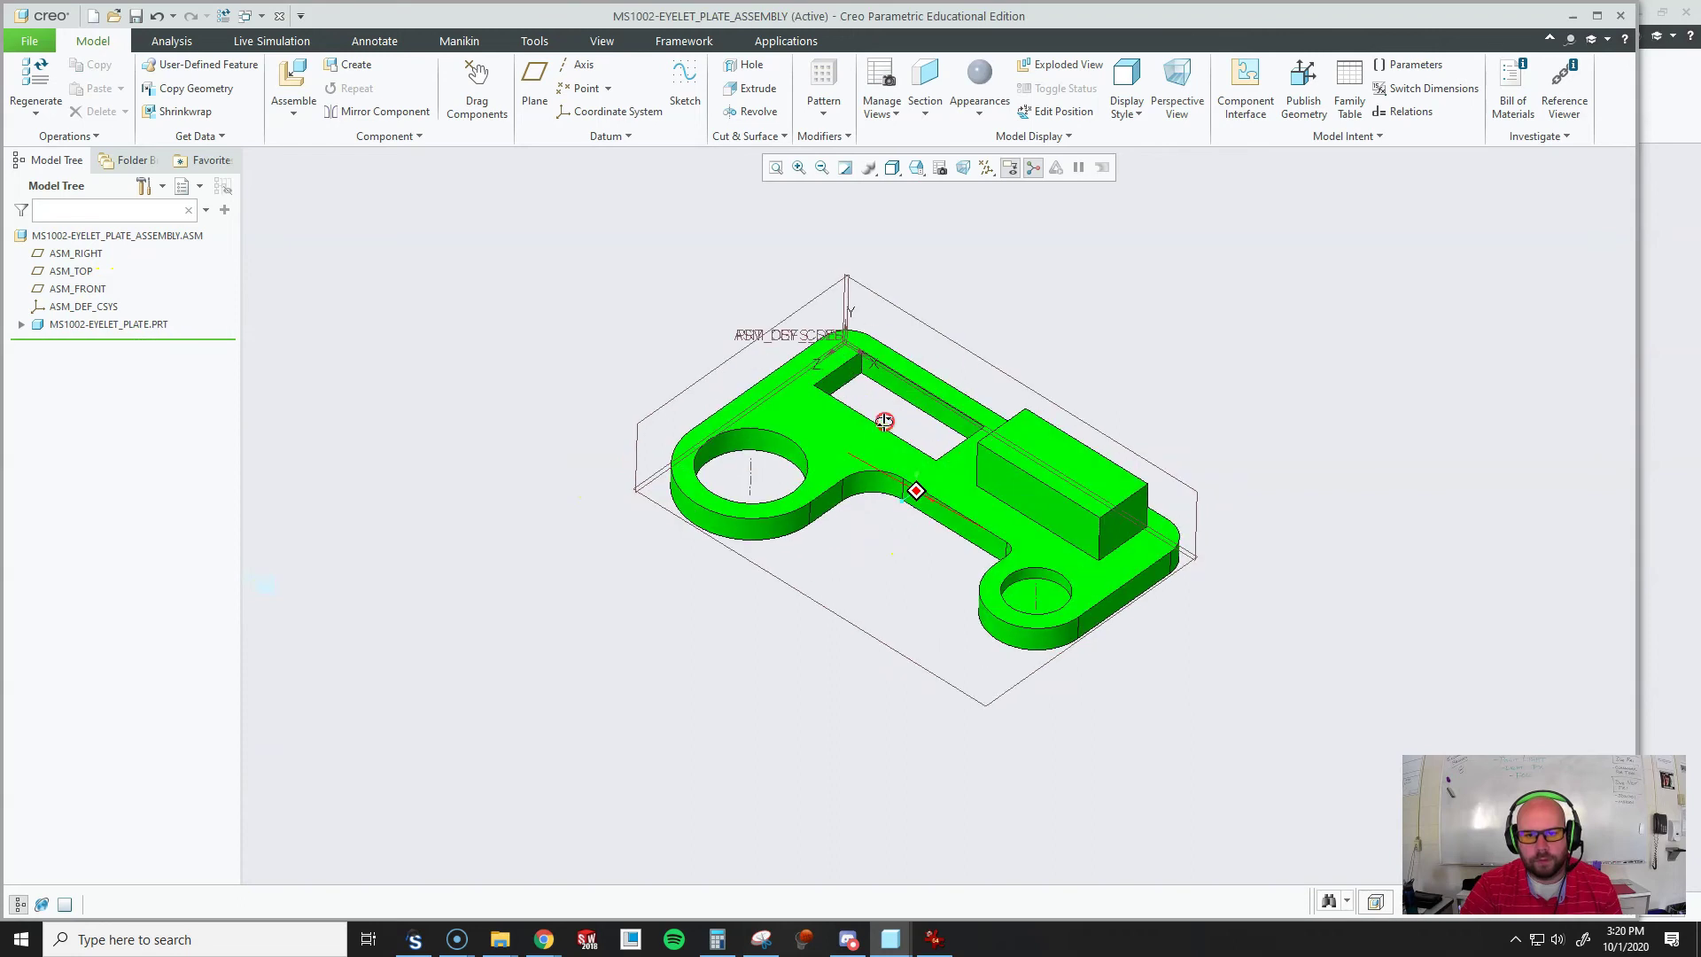
- Assemble MS1002-TOP_PLATE.PRT into the eyelet plate assembly
{"action": "left_click", "coordinate": [293, 76]}
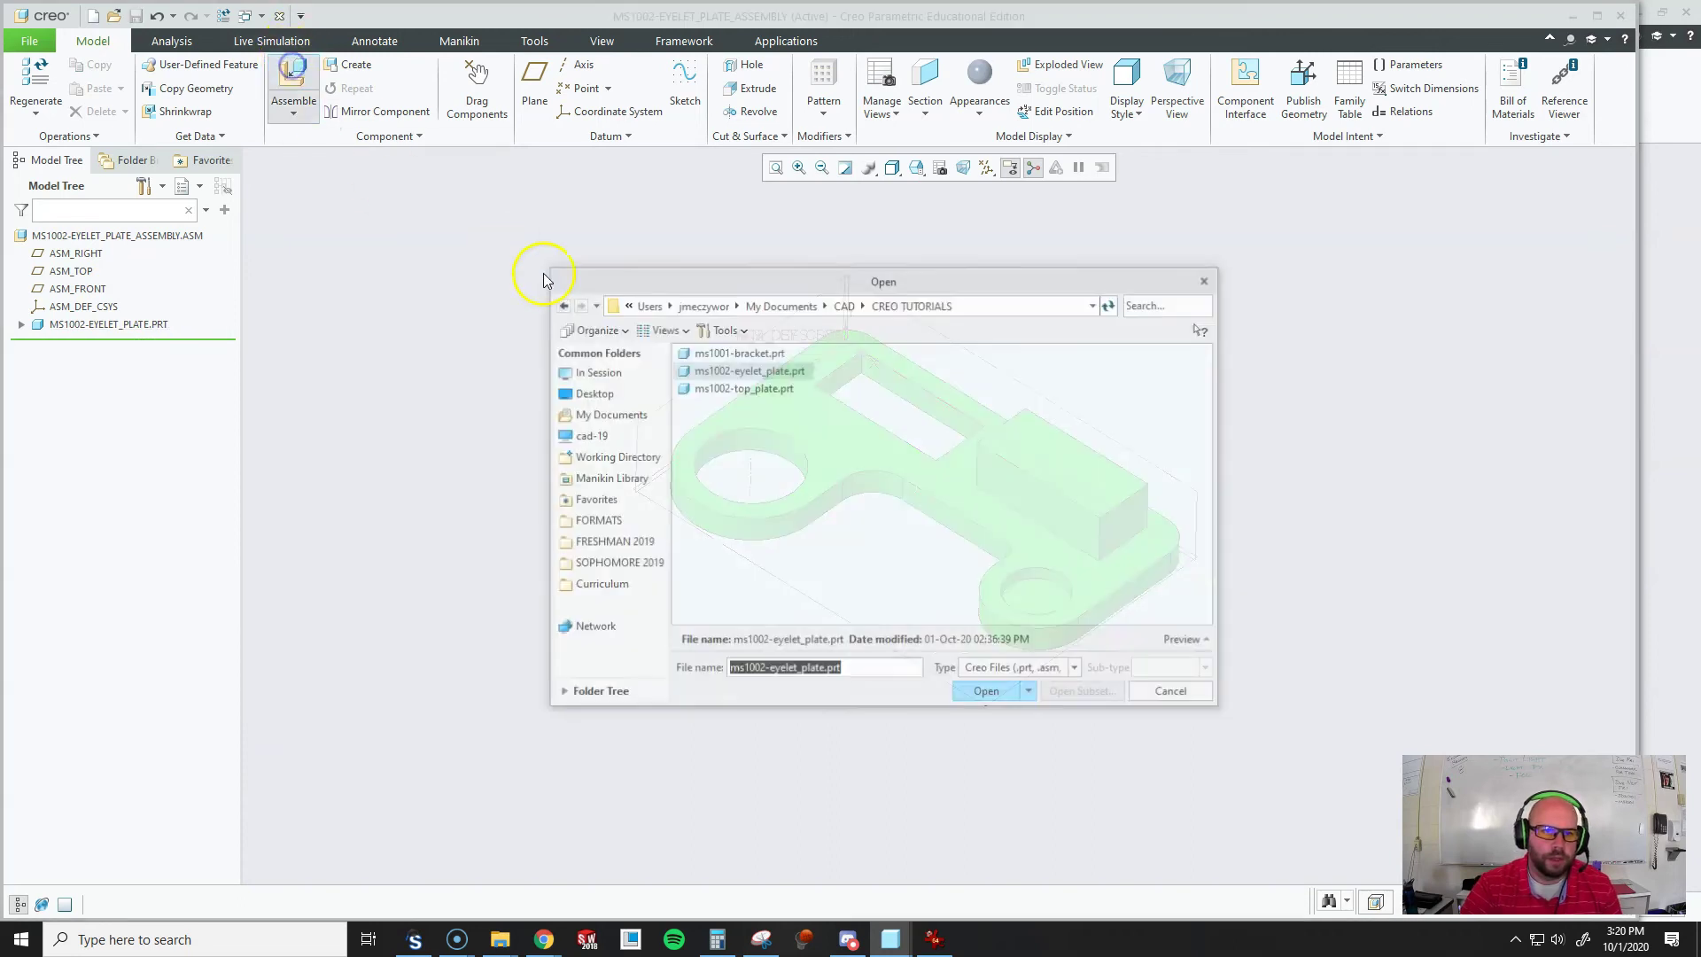
{"action": "double_click", "coordinate": [763, 393]}
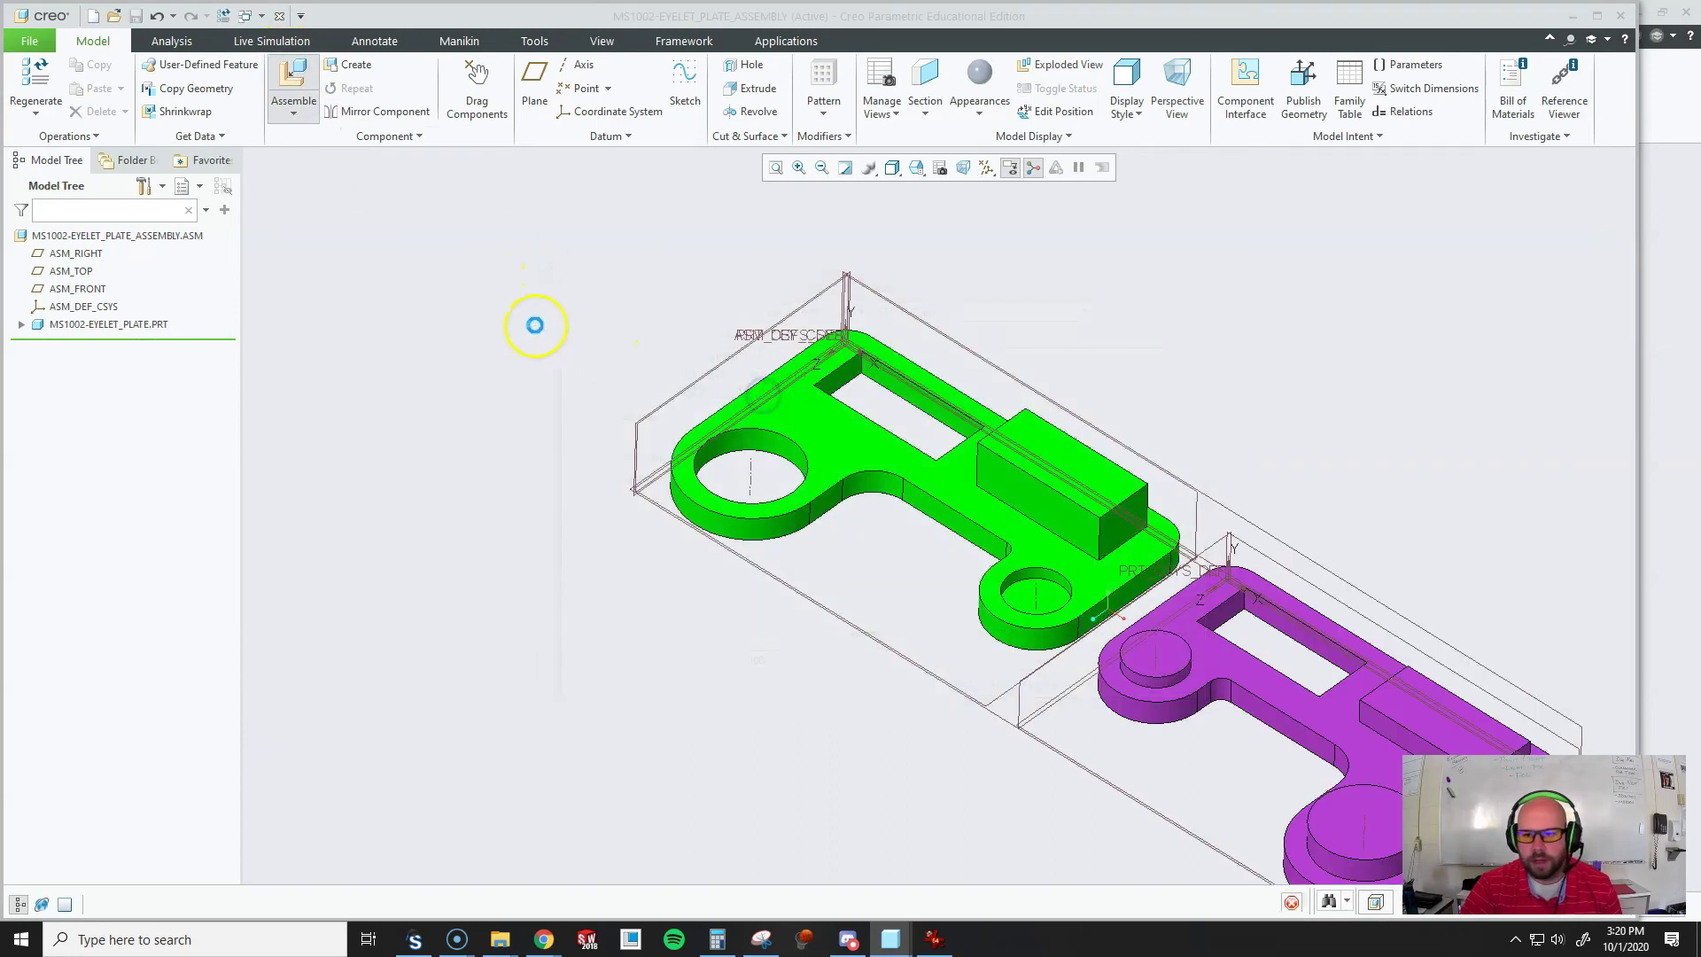
{"action": "middle_click_drag", "start_coordinate": [785, 458], "coordinate": [1023, 485]}
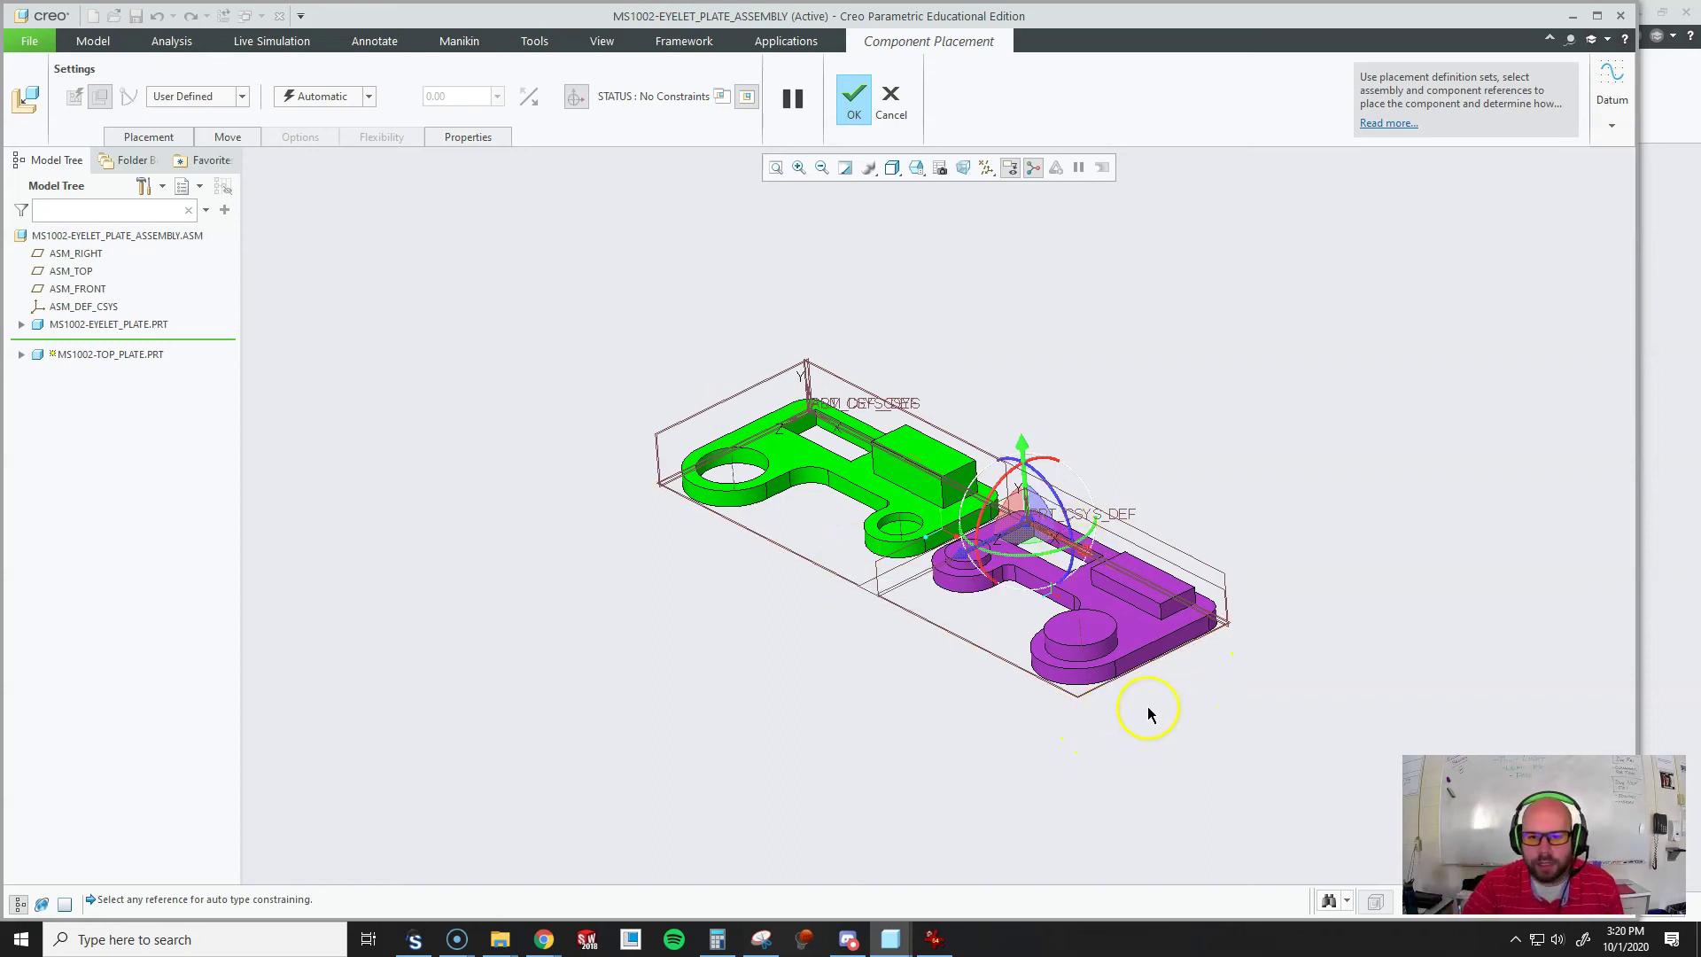
- Drag, rotate and flip the unconstrained top plate into position beside the eyelet plate
{"action": "right_click_drag", "start_coordinate": [1148, 713], "coordinate": [666, 701], "text": "ctrl+alt"}
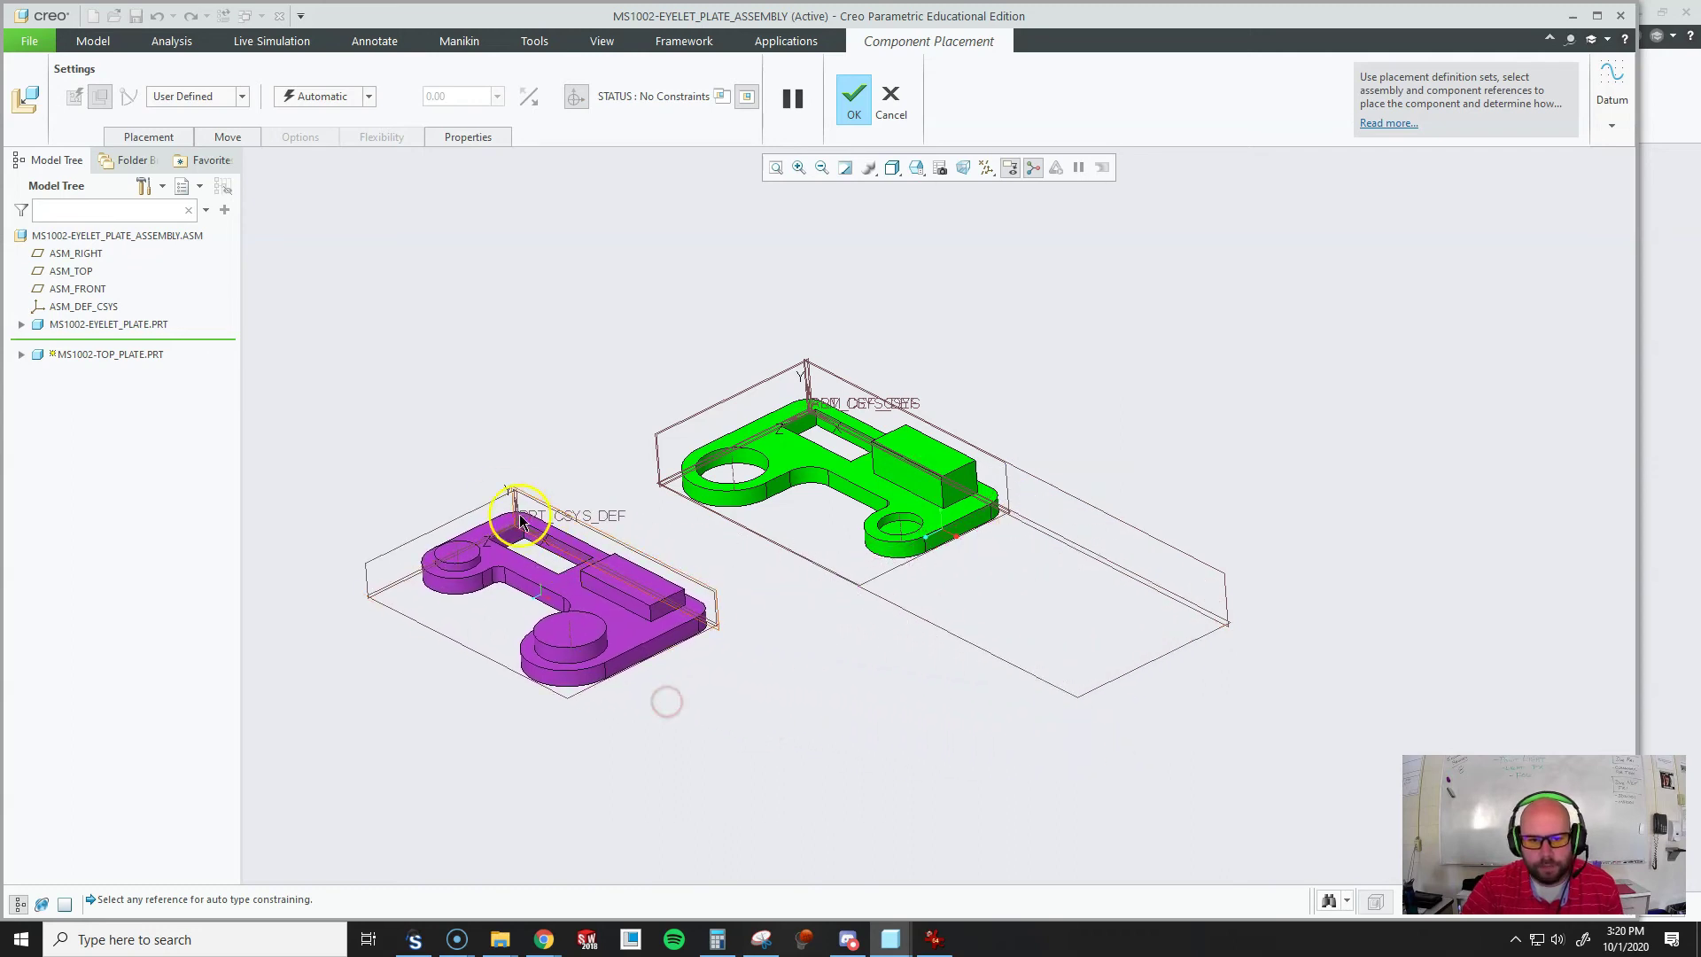
{"action": "mouse_move", "coordinate": [521, 523]}
{"action": "middle_mouse_down", "text": "ctrl+alt"}
{"action": "mouse_move", "coordinate": [494, 499]}
{"action": "mouse_move", "coordinate": [513, 494]}
{"action": "middle_mouse_up", "text": "ctrl+alt"}
{"action": "right_click_drag", "start_coordinate": [513, 494], "coordinate": [1091, 640], "text": "ctrl+alt"}
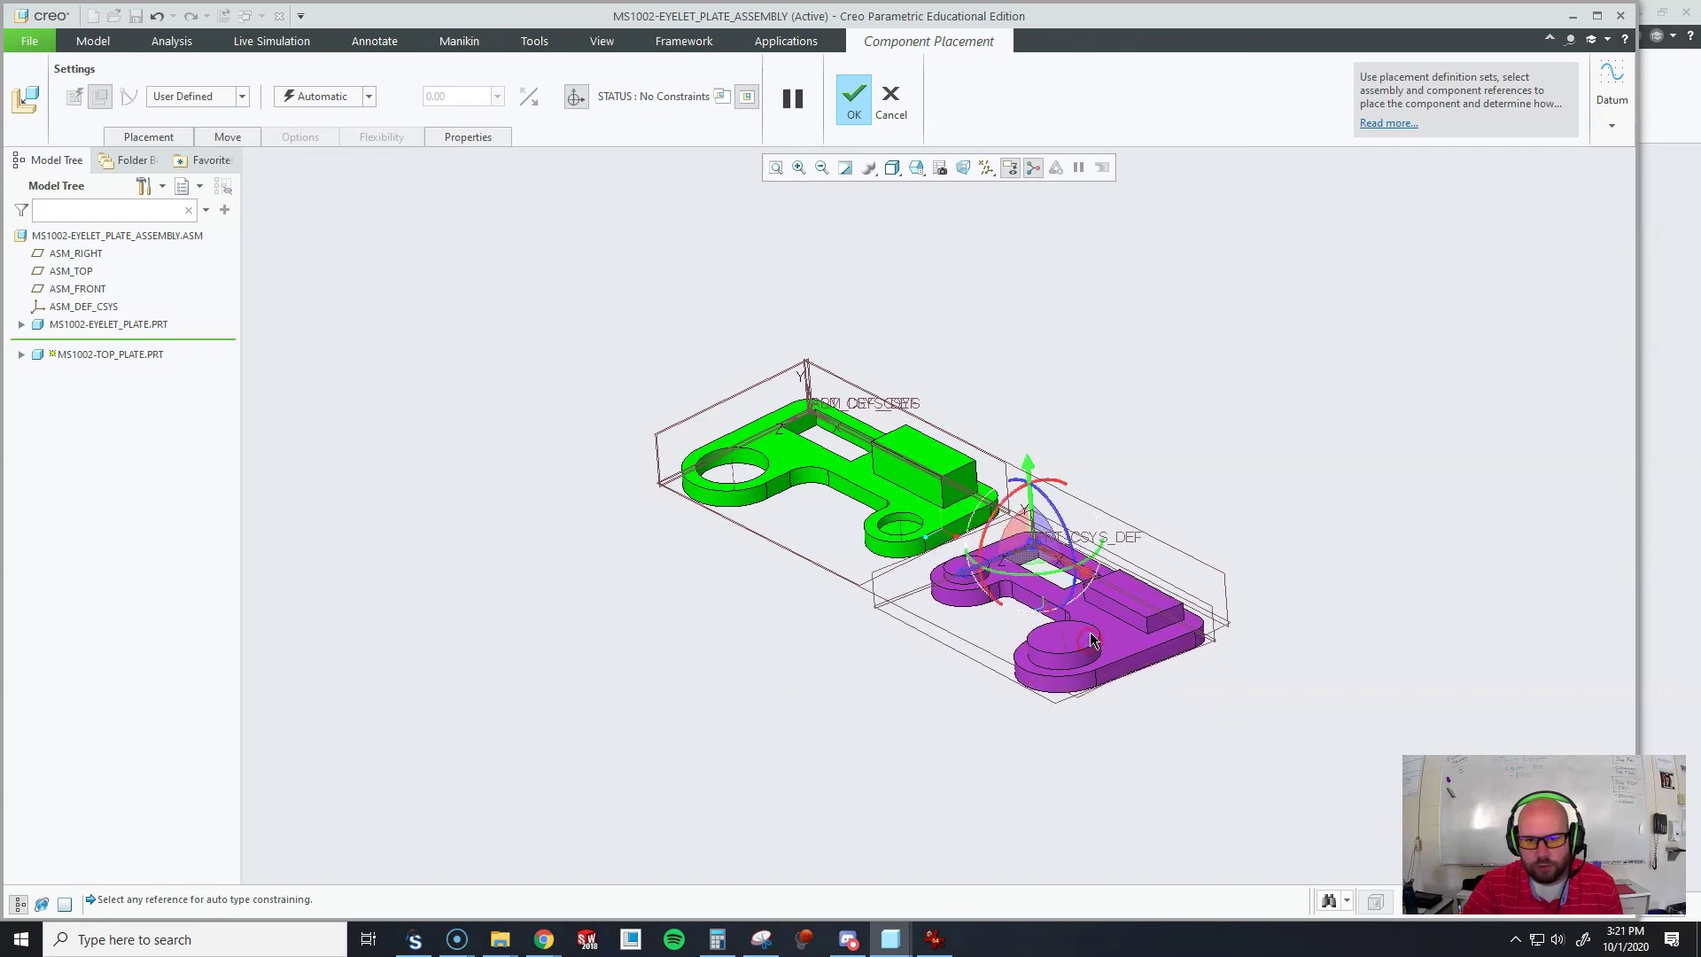
{"action": "left_click", "coordinate": [1163, 644]}
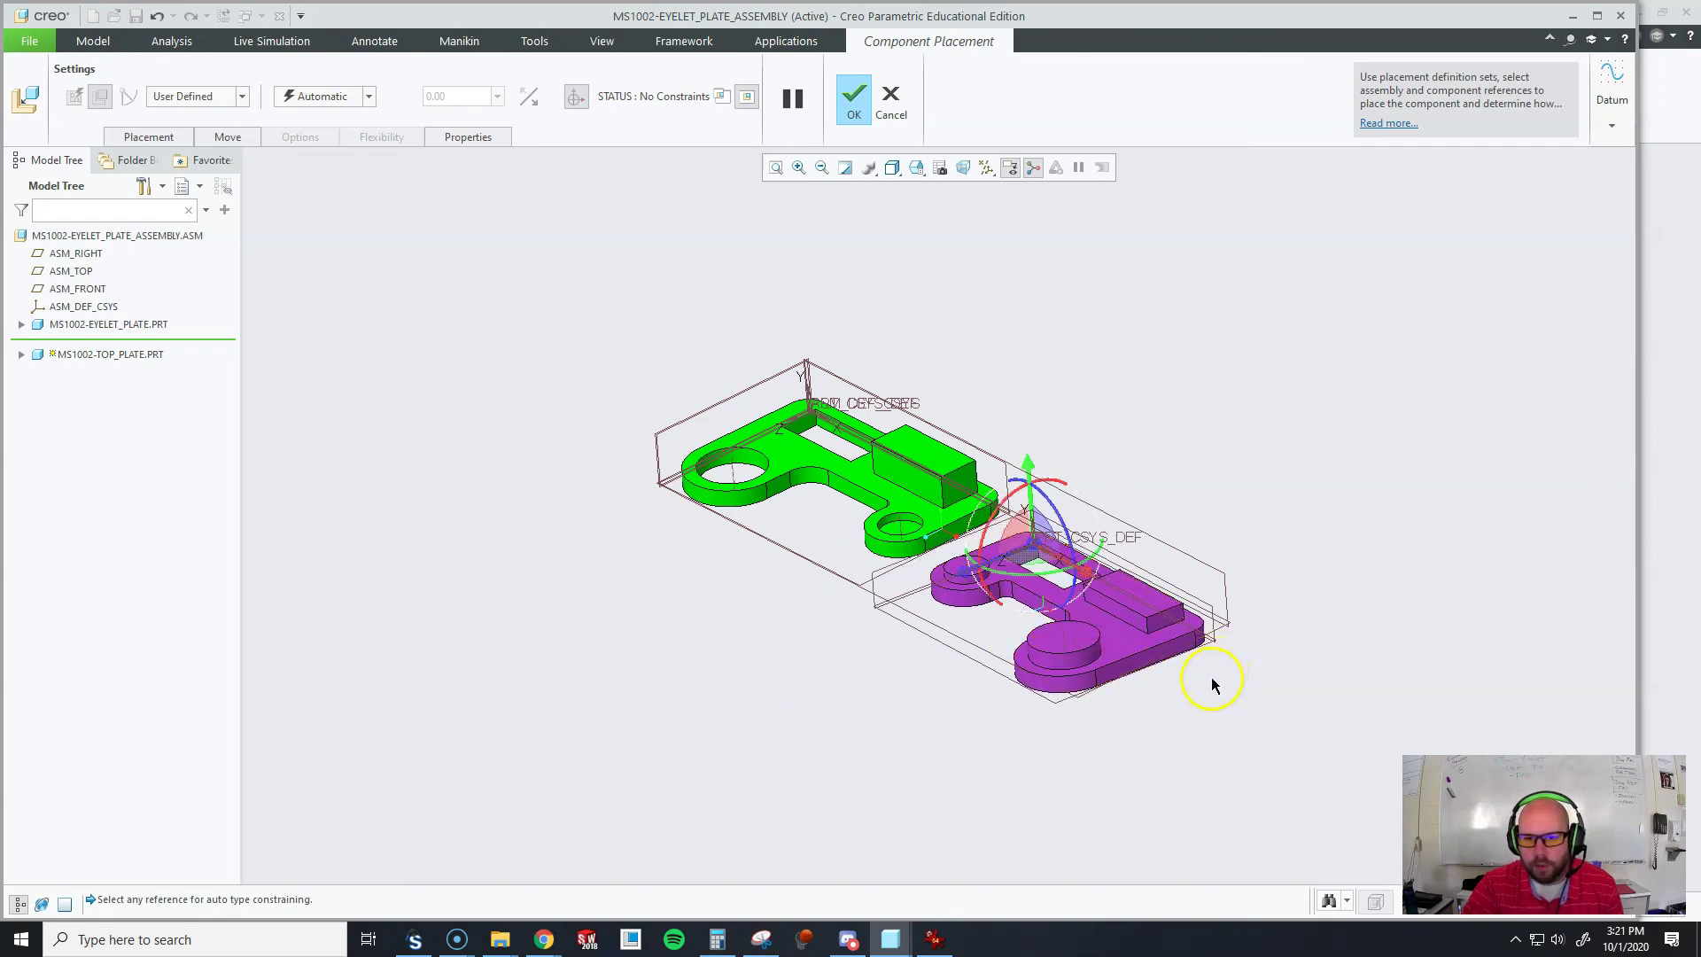
{"action": "right_click_drag", "start_coordinate": [1208, 677], "coordinate": [795, 660], "text": "ctrl+alt"}
{"action": "scroll", "coordinate": [543, 505], "scroll_direction": "down", "scroll_amount": 4}
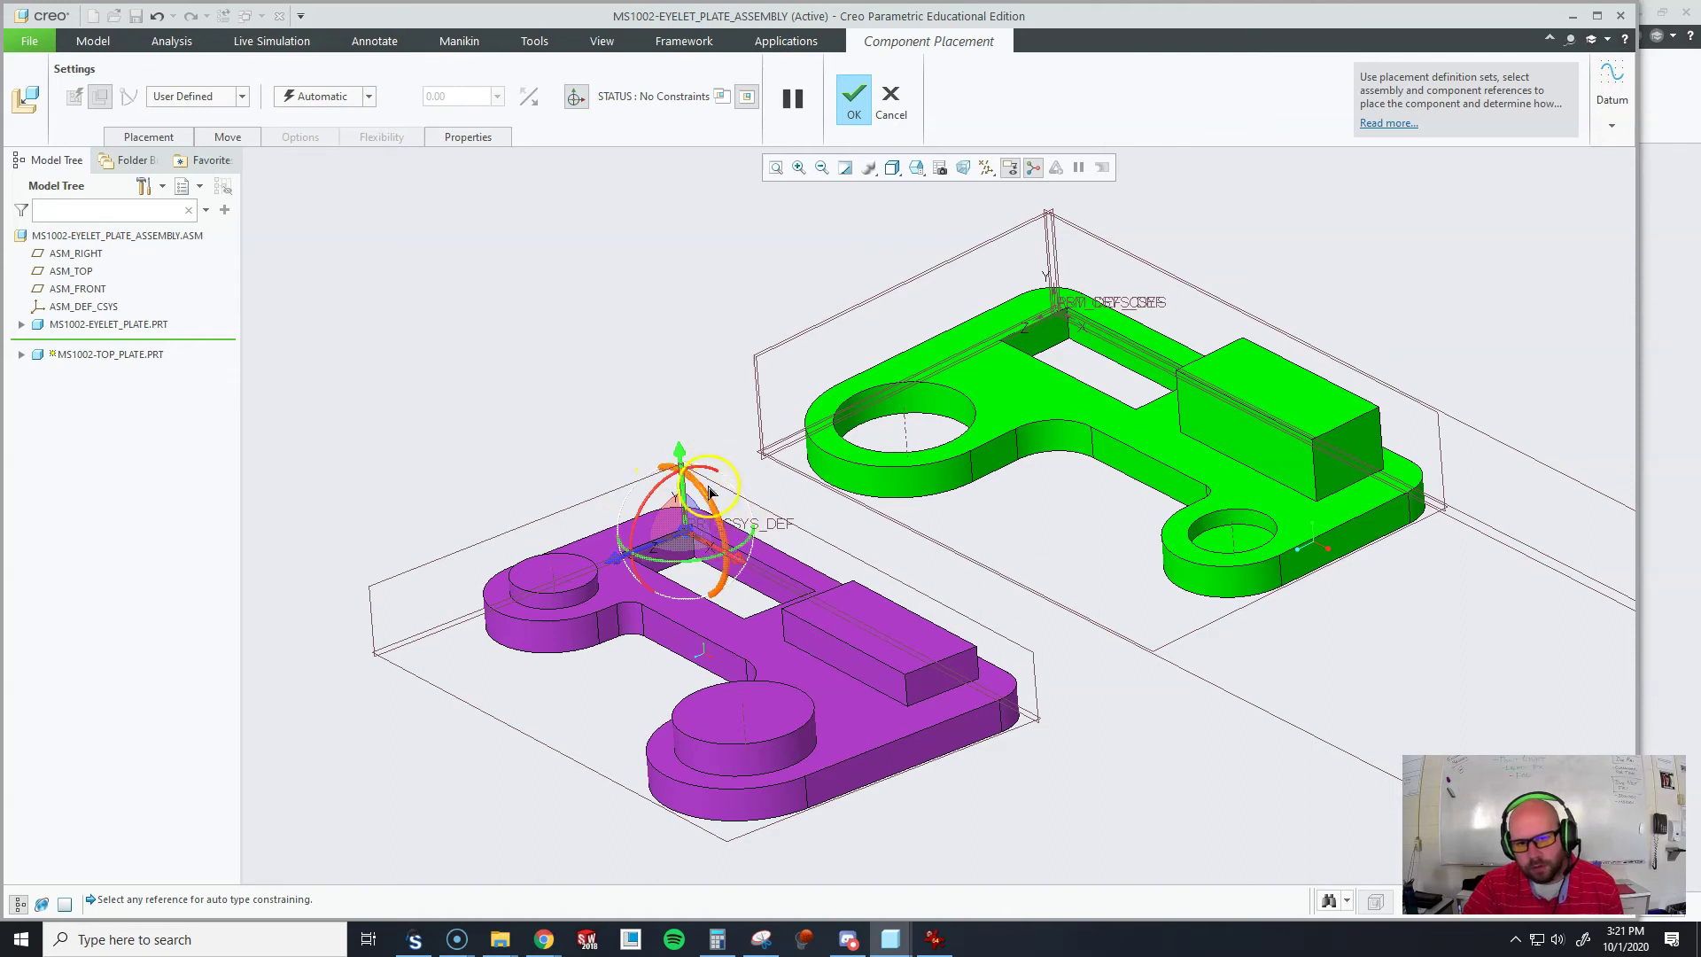
{"action": "left_click_drag", "start_coordinate": [706, 502], "coordinate": [726, 429]}
{"action": "scroll", "coordinate": [646, 445], "scroll_direction": "up", "scroll_amount": 2}
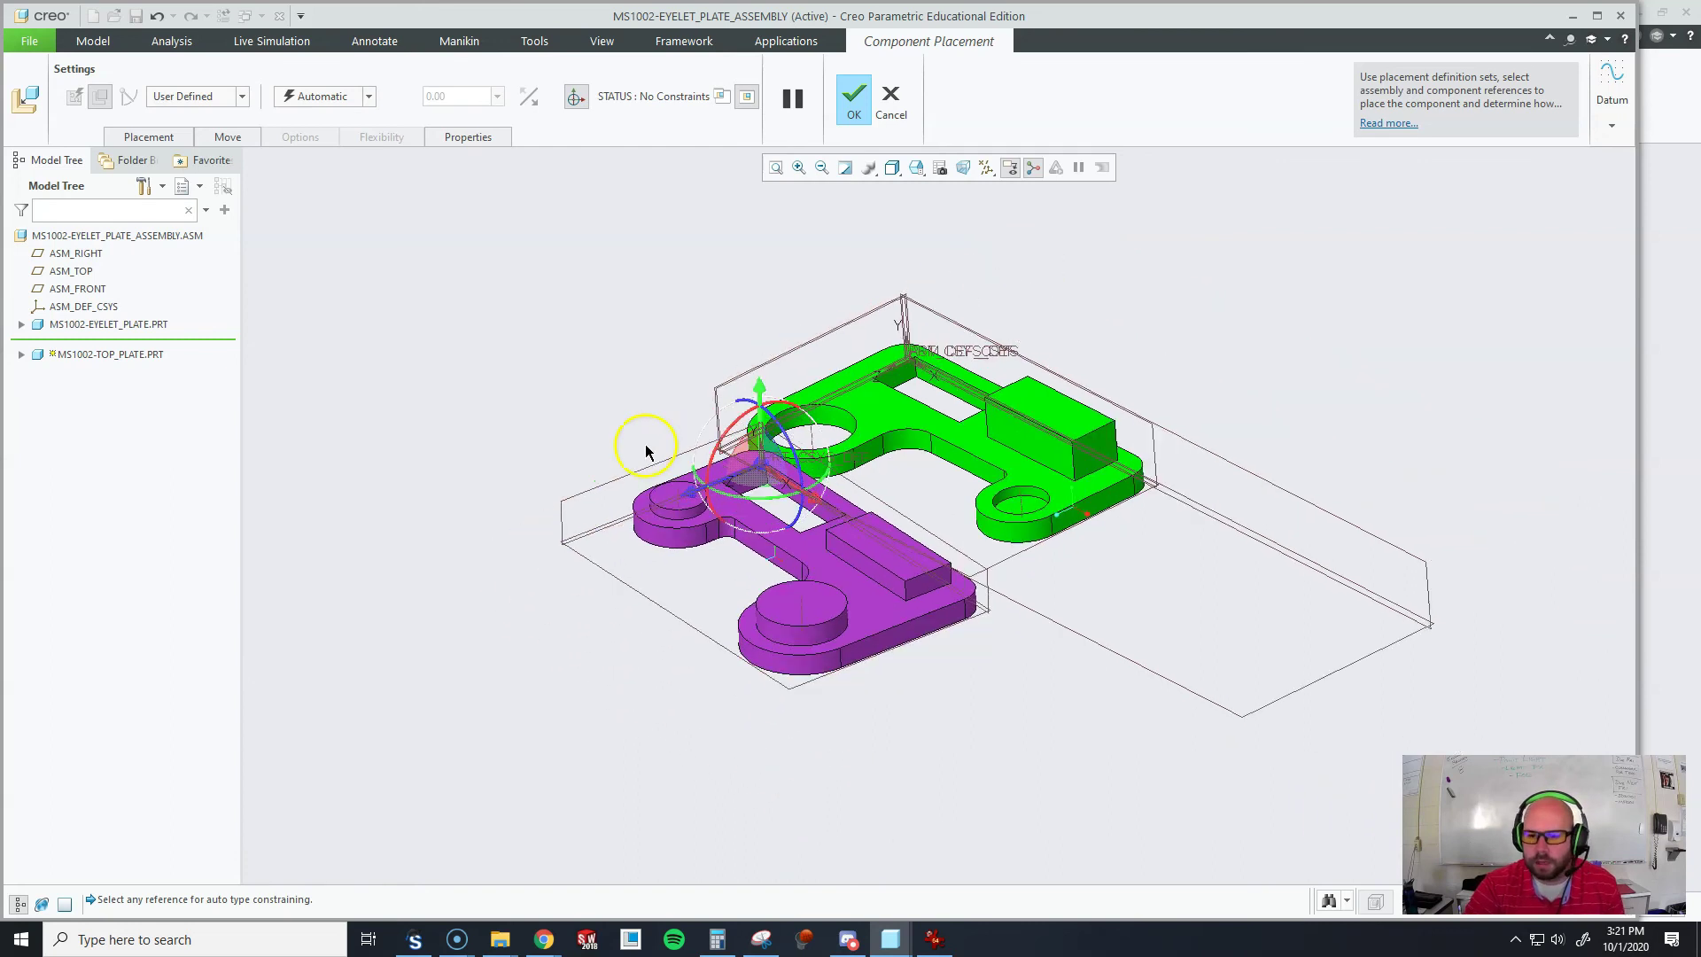
{"action": "scroll", "coordinate": [780, 414], "scroll_direction": "down", "scroll_amount": 2}
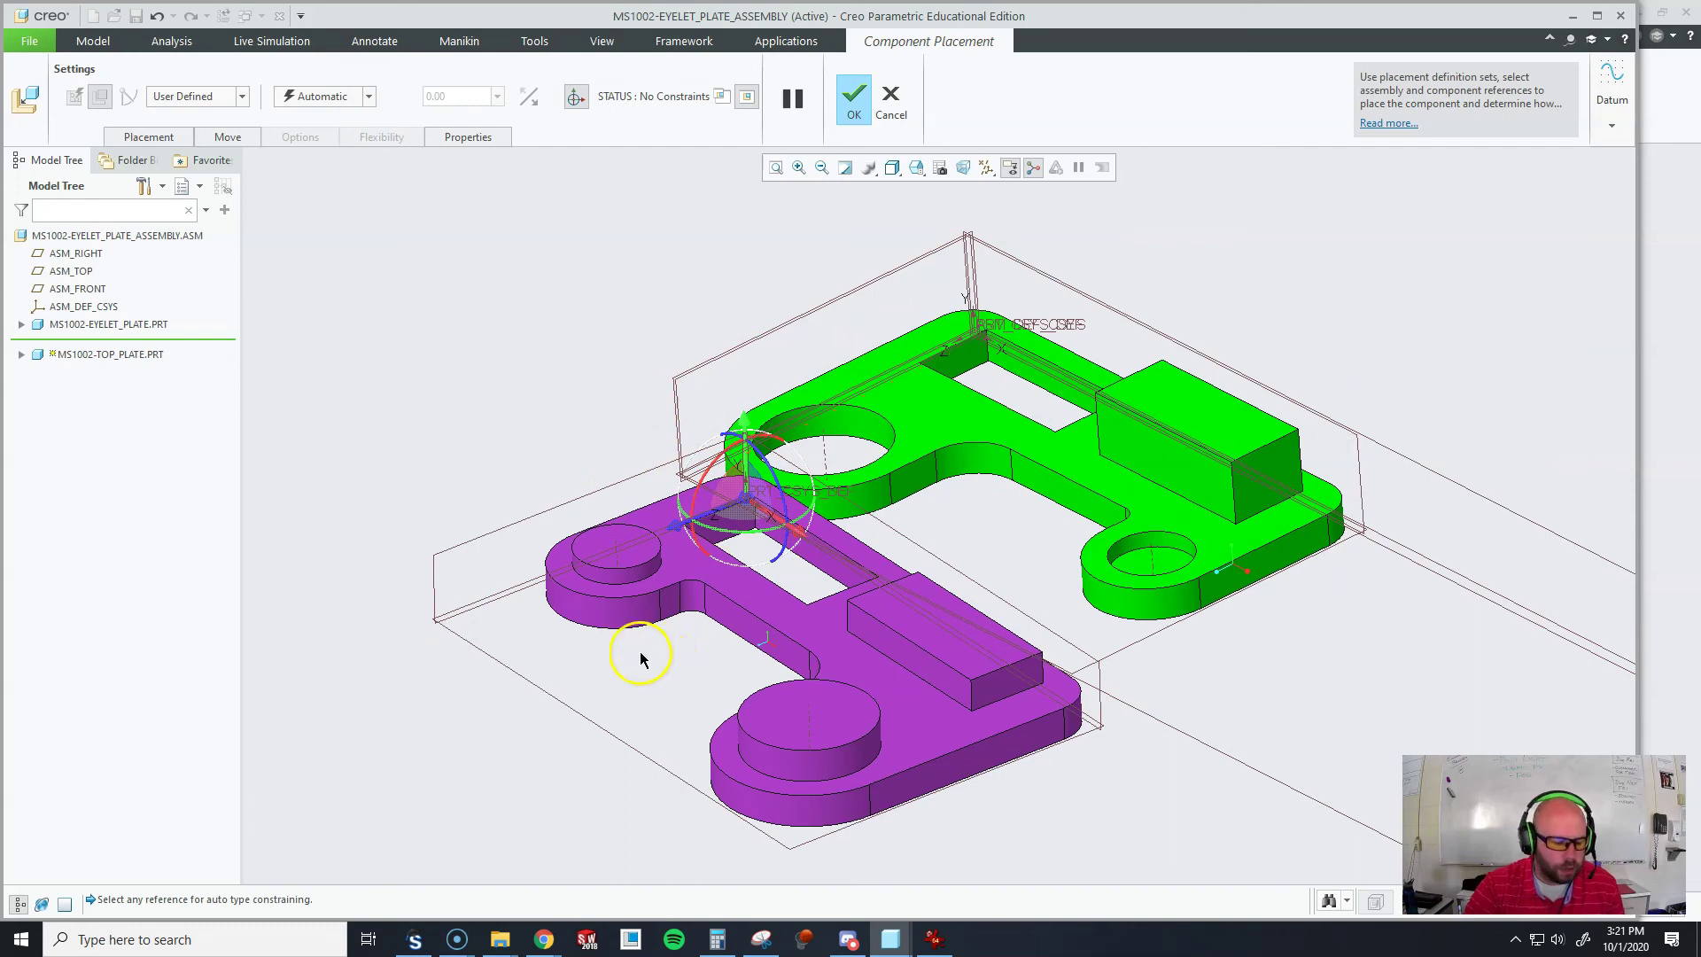
{"action": "left_click_drag", "start_coordinate": [641, 660], "coordinate": [619, 437], "text": "ctrl+alt"}
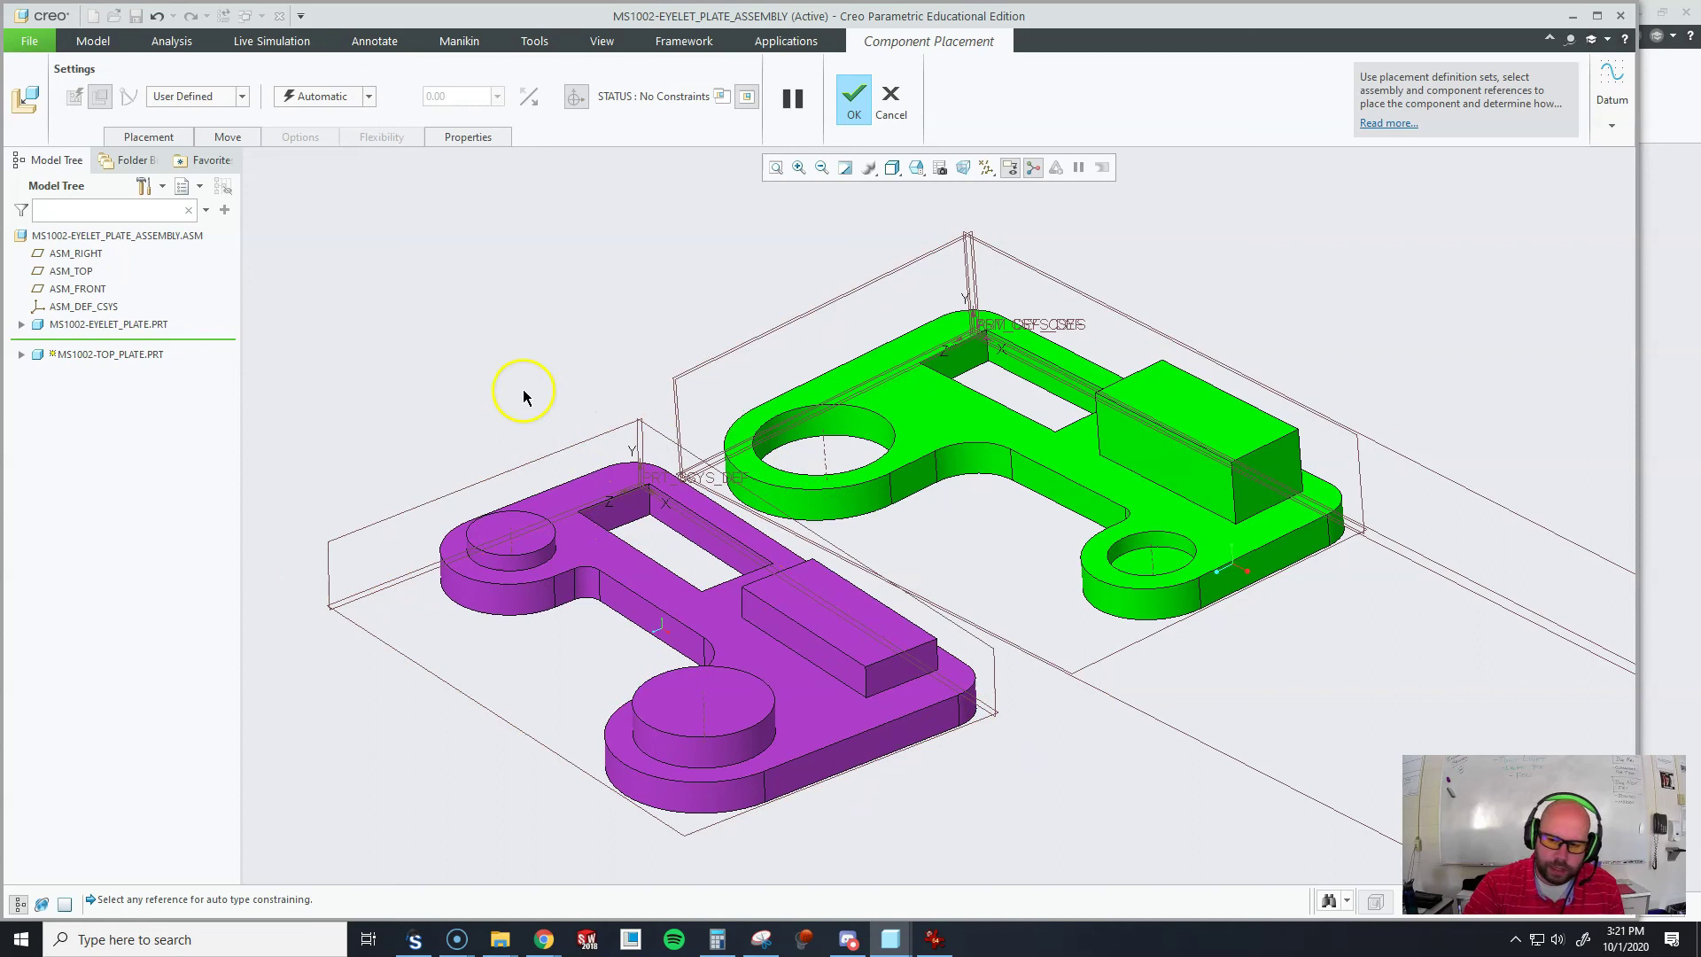
{"action": "middle_click_drag", "start_coordinate": [523, 392], "coordinate": [651, 478], "text": "ctrl+alt"}
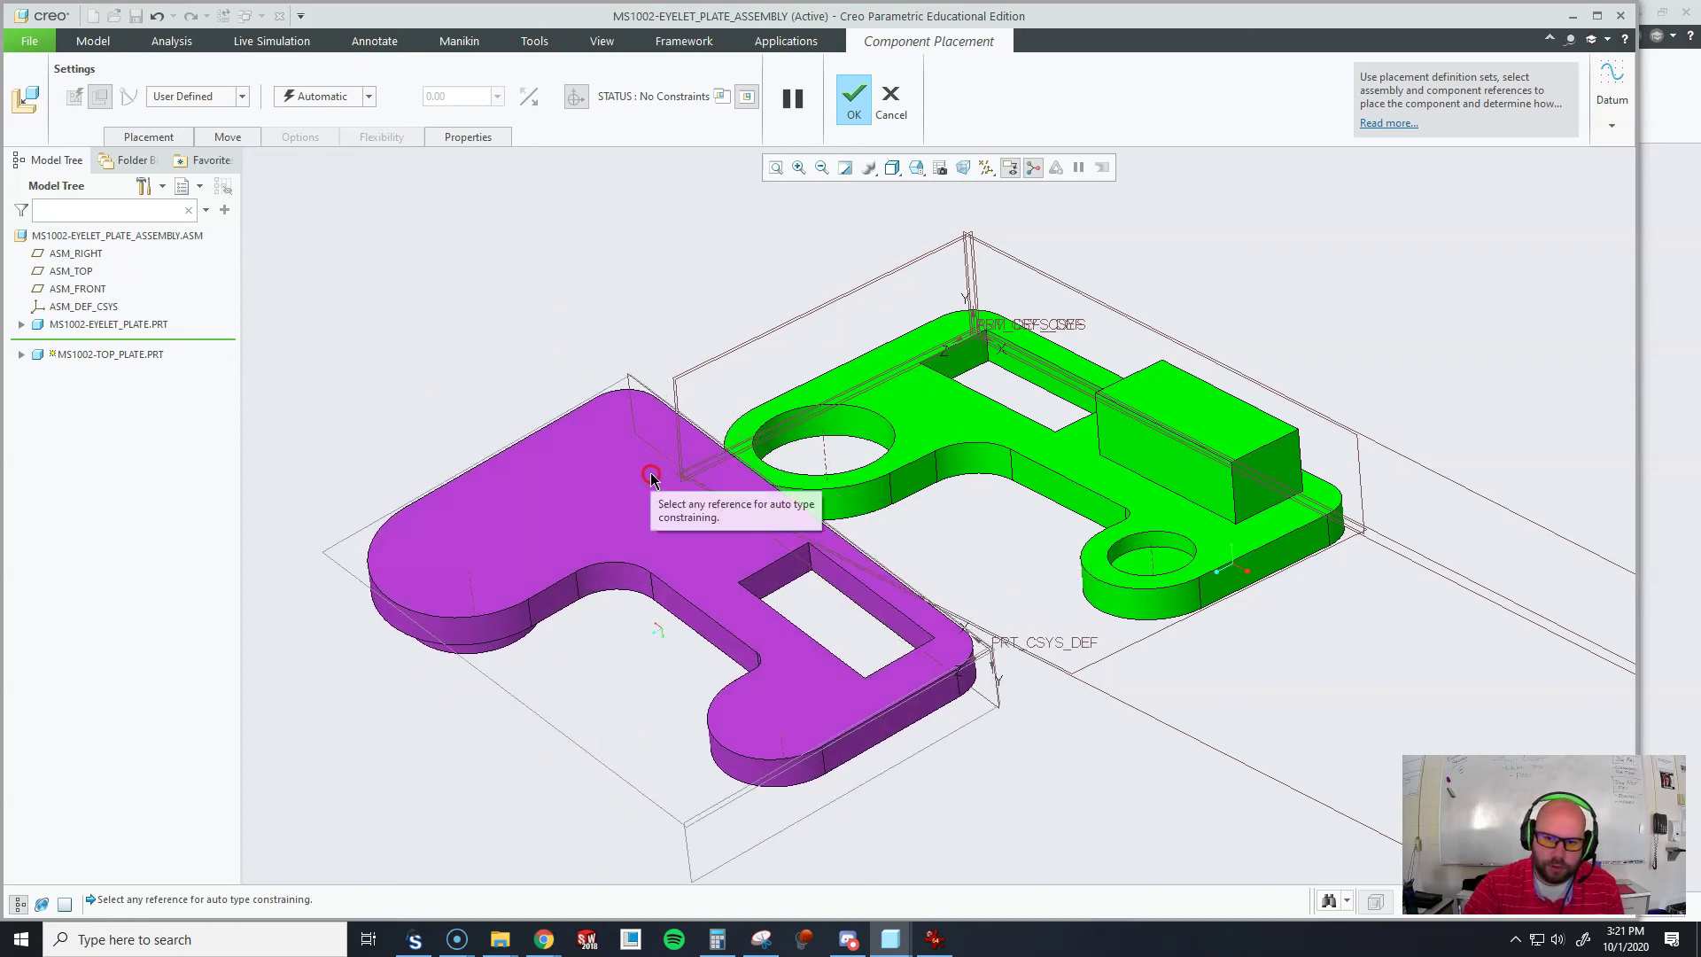
{"action": "scroll", "coordinate": [919, 608], "scroll_direction": "down", "scroll_amount": 3}
- Pick the green plate's top face and change the constraint from Angle Offset to Coincident
{"action": "middle_click_drag", "start_coordinate": [918, 608], "coordinate": [792, 530]}
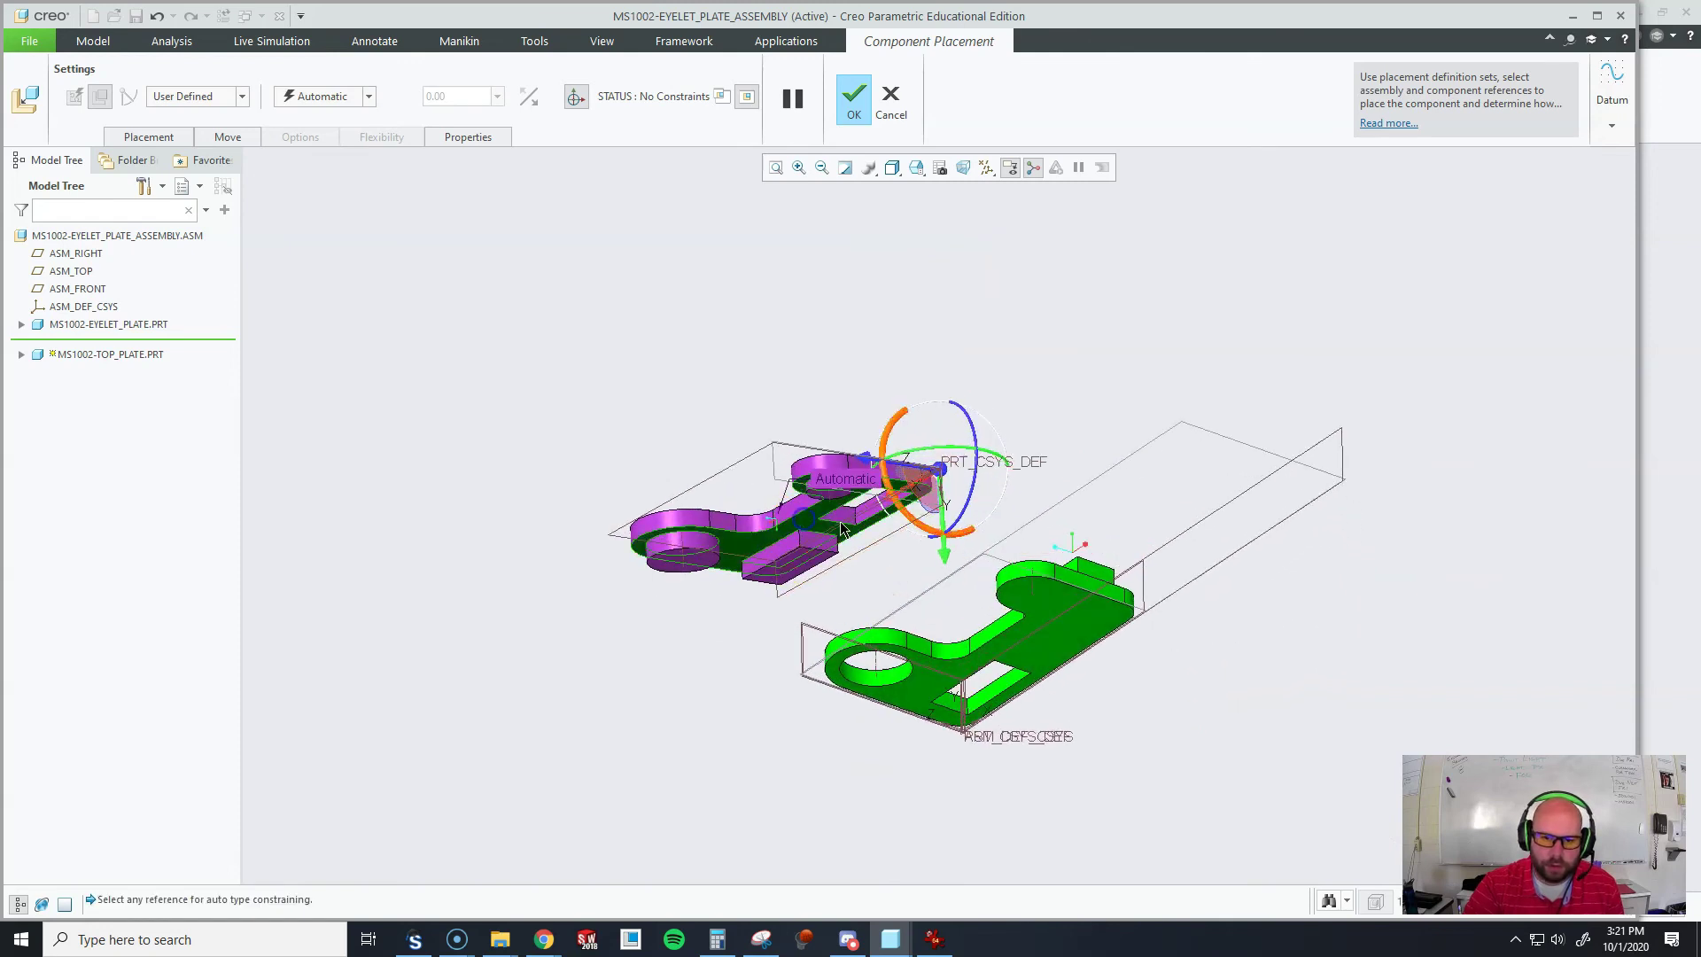
{"action": "middle_click_drag", "start_coordinate": [1073, 631], "coordinate": [1054, 511]}
{"action": "scroll", "coordinate": [1054, 511], "scroll_direction": "up", "scroll_amount": 3}
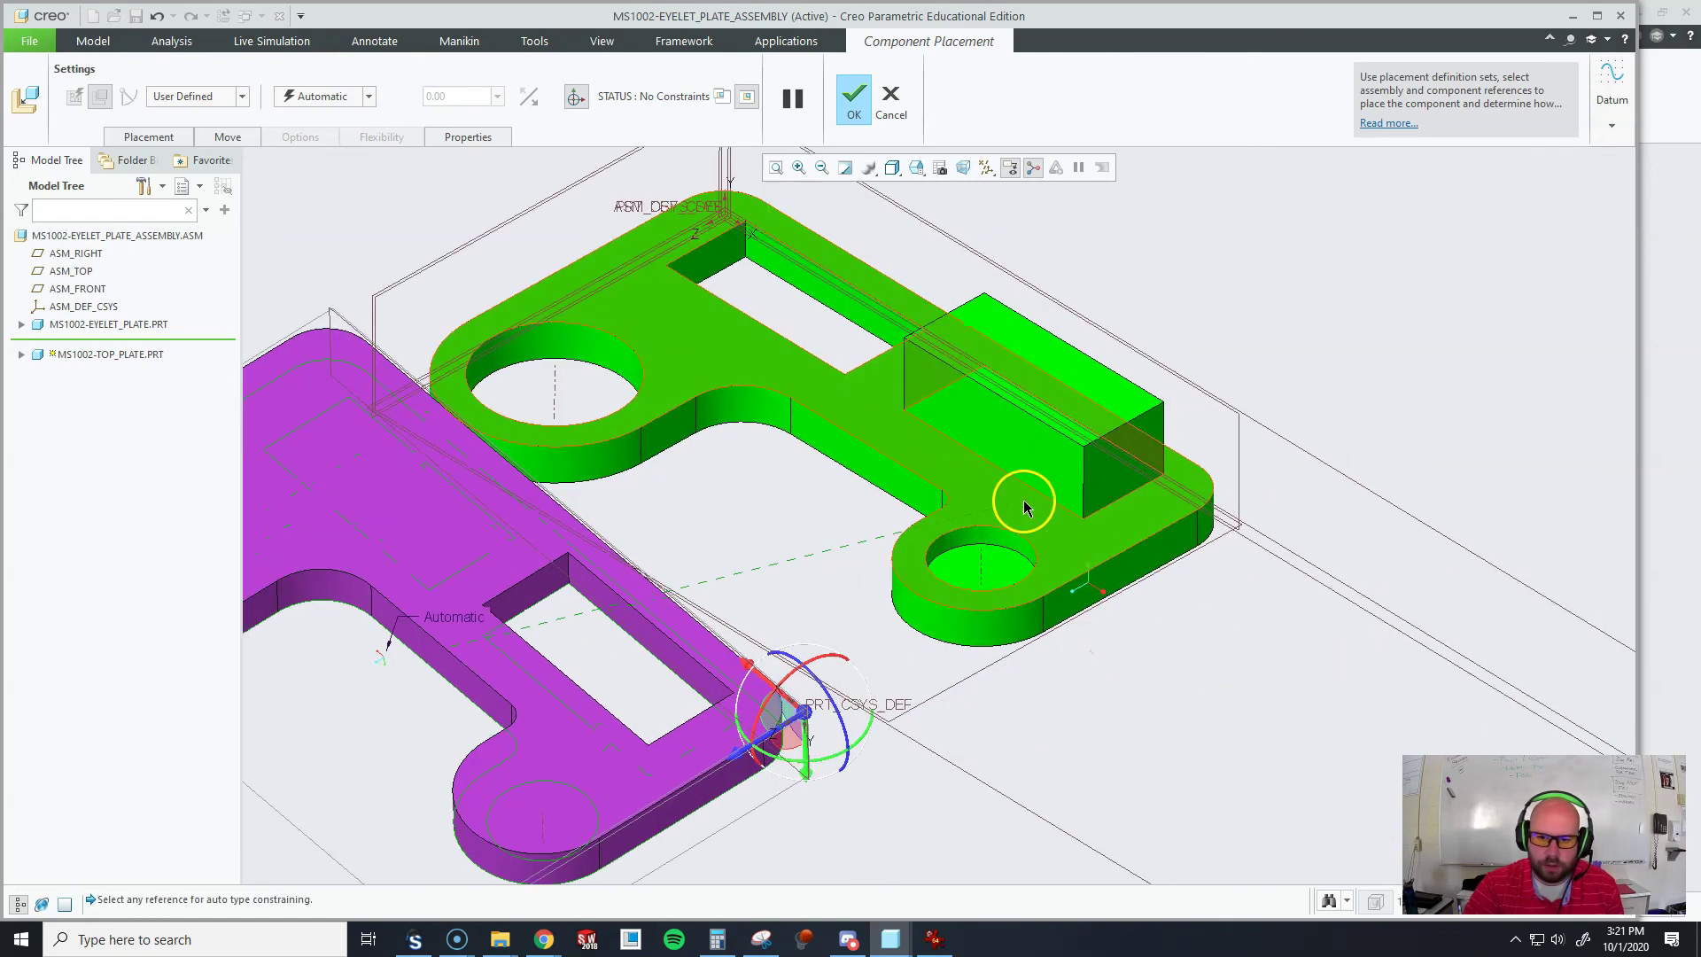
{"action": "left_click", "coordinate": [1023, 507]}
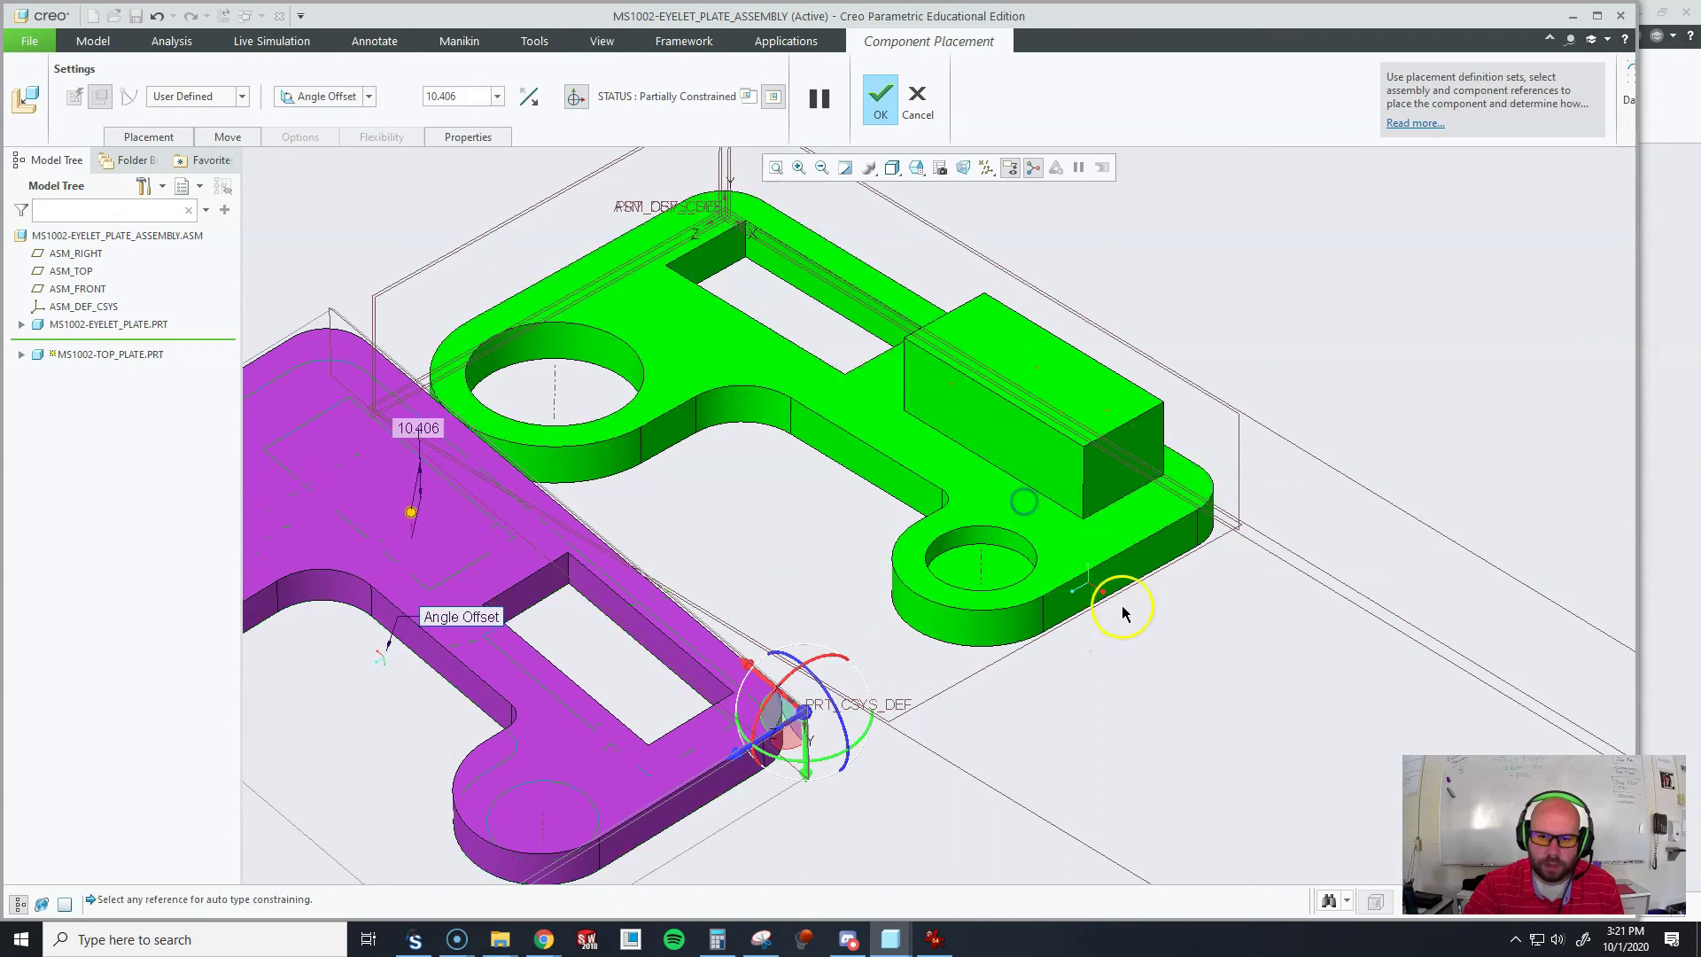
{"action": "left_click", "coordinate": [332, 97]}
{"action": "left_click", "coordinate": [317, 168]}
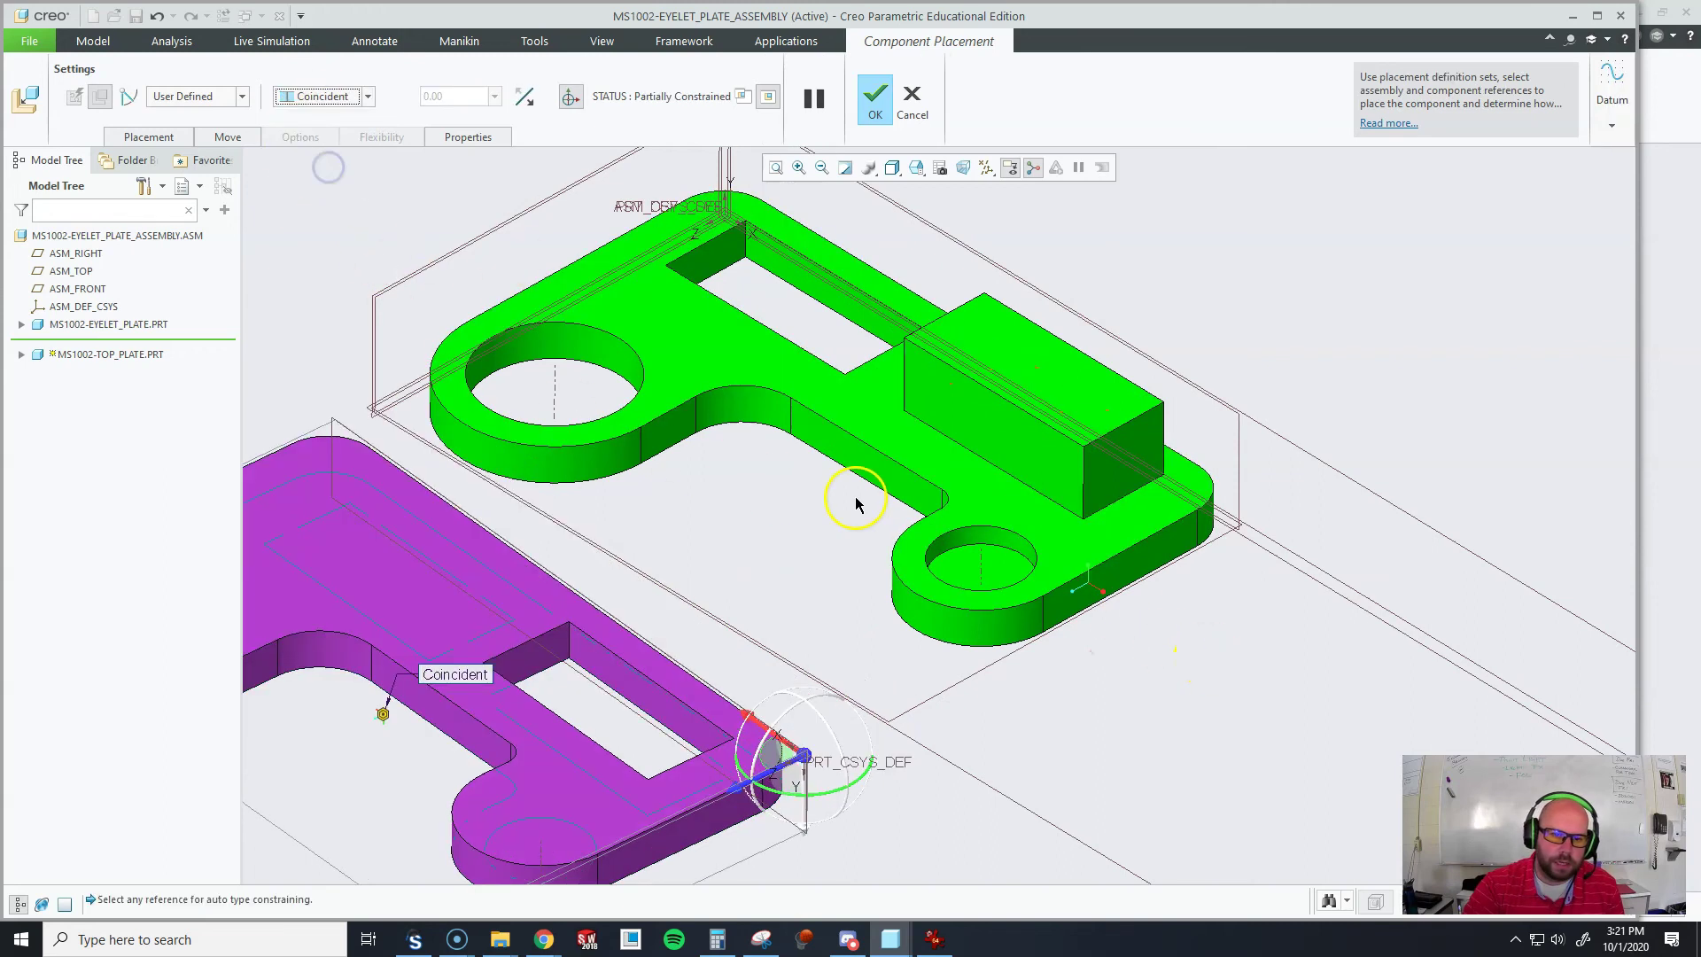
- Make the purple plate's round edge coincident with the green plate's hole, reaching Fully Constrained
{"action": "scroll", "coordinate": [906, 515], "scroll_direction": "down", "scroll_amount": 3}
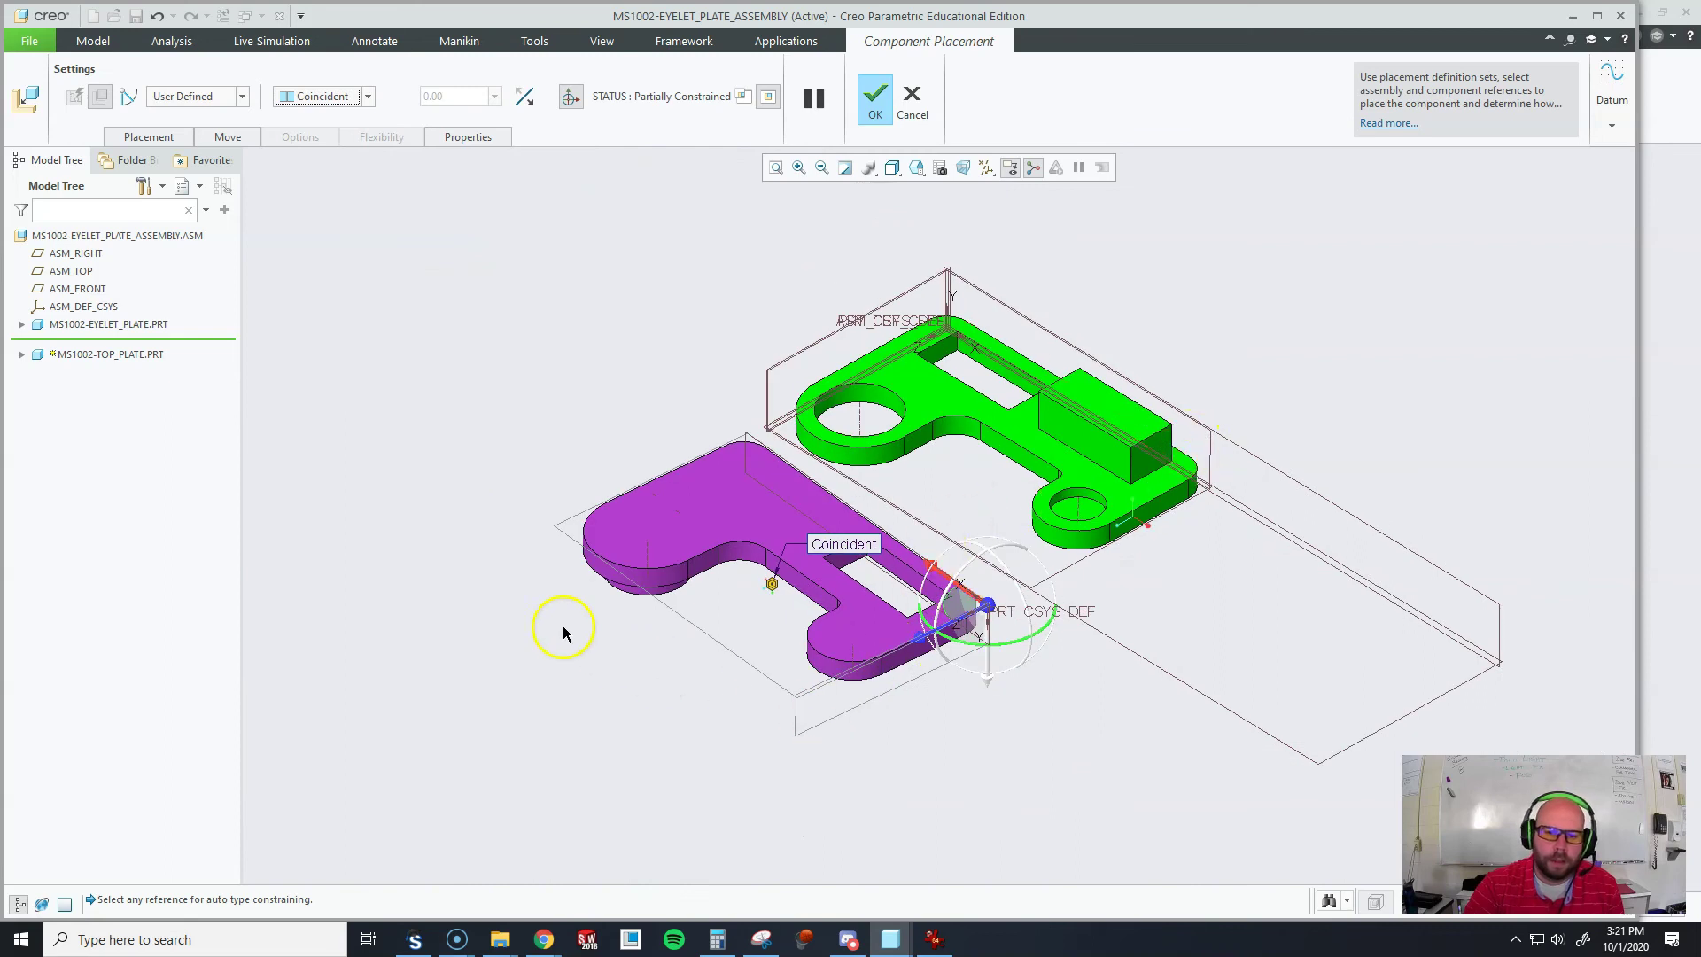
{"action": "scroll", "coordinate": [561, 625], "scroll_direction": "up", "scroll_amount": 4}
{"action": "left_click", "coordinate": [736, 534]}
{"action": "scroll", "coordinate": [741, 532], "scroll_direction": "down", "scroll_amount": 3}
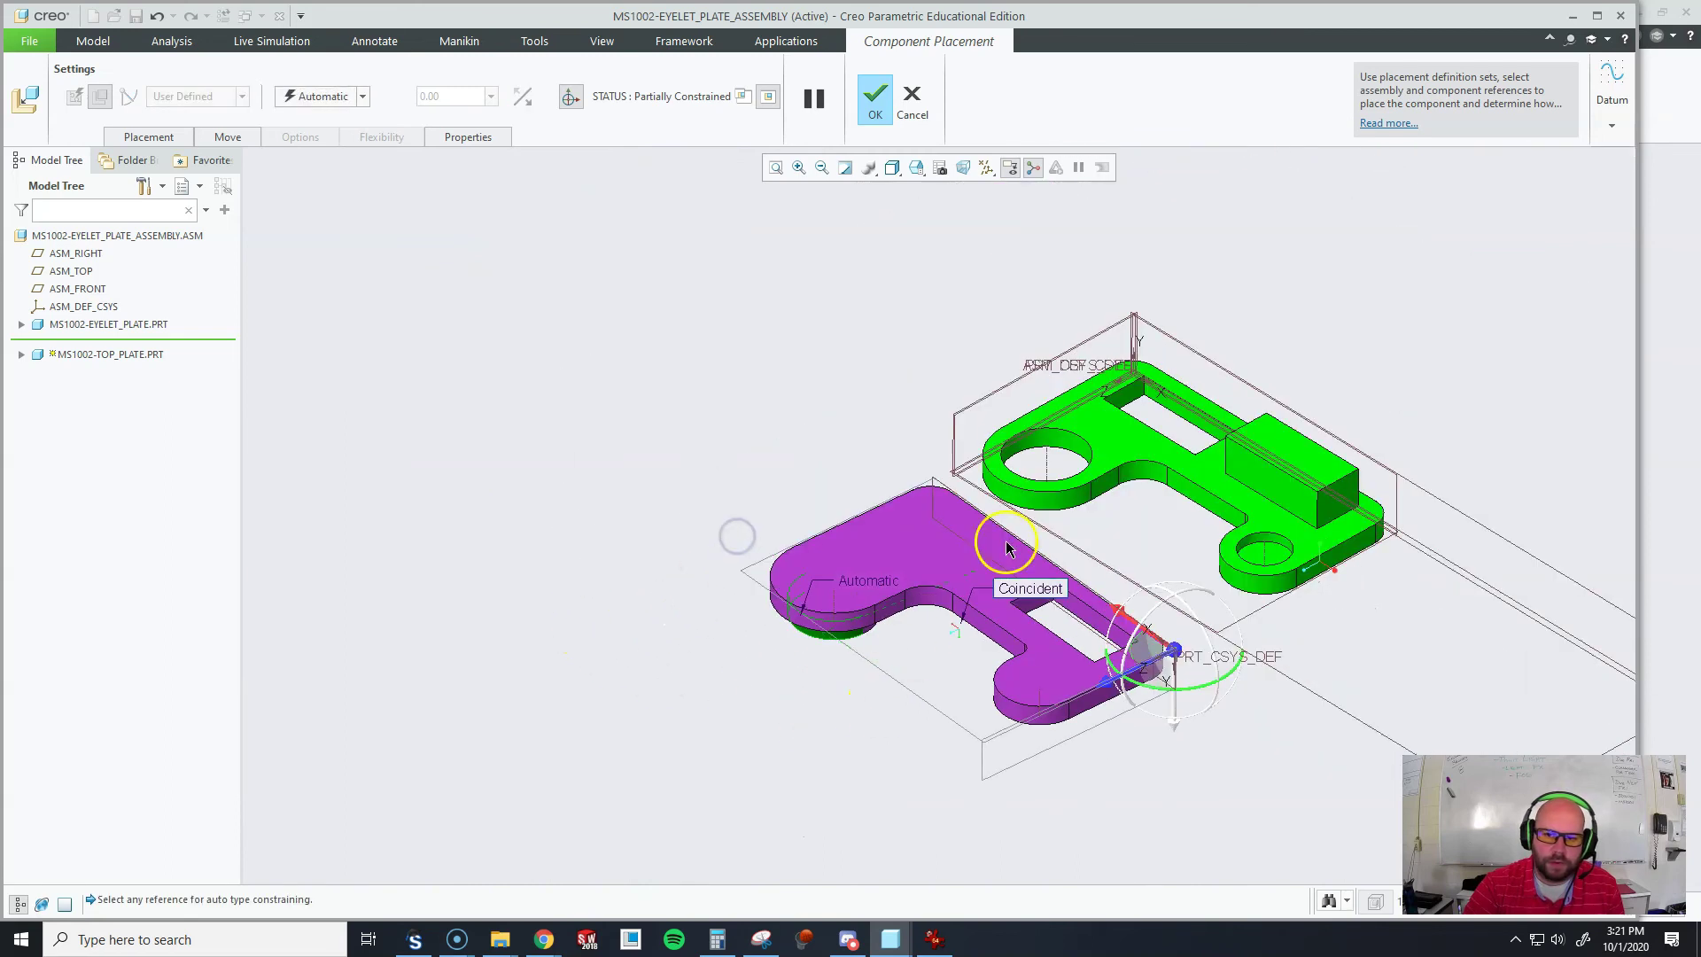
{"action": "scroll", "coordinate": [1070, 417], "scroll_direction": "up", "scroll_amount": 3}
{"action": "left_click", "coordinate": [1074, 440]}
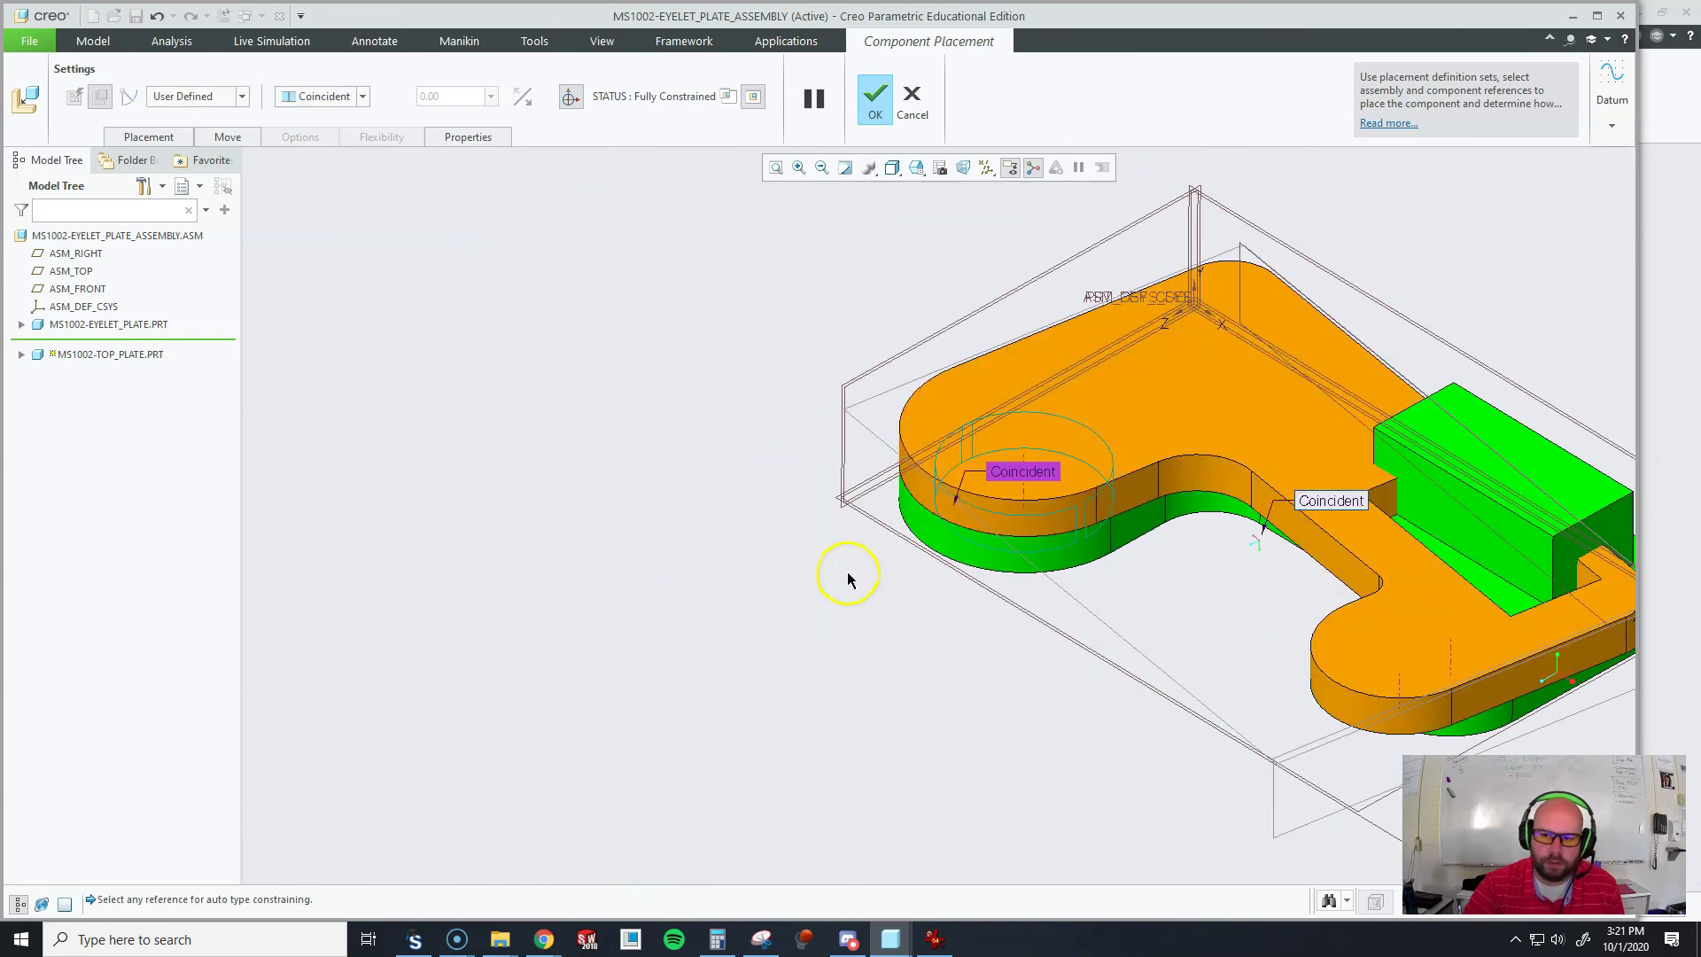
{"action": "left_click", "coordinate": [164, 137]}
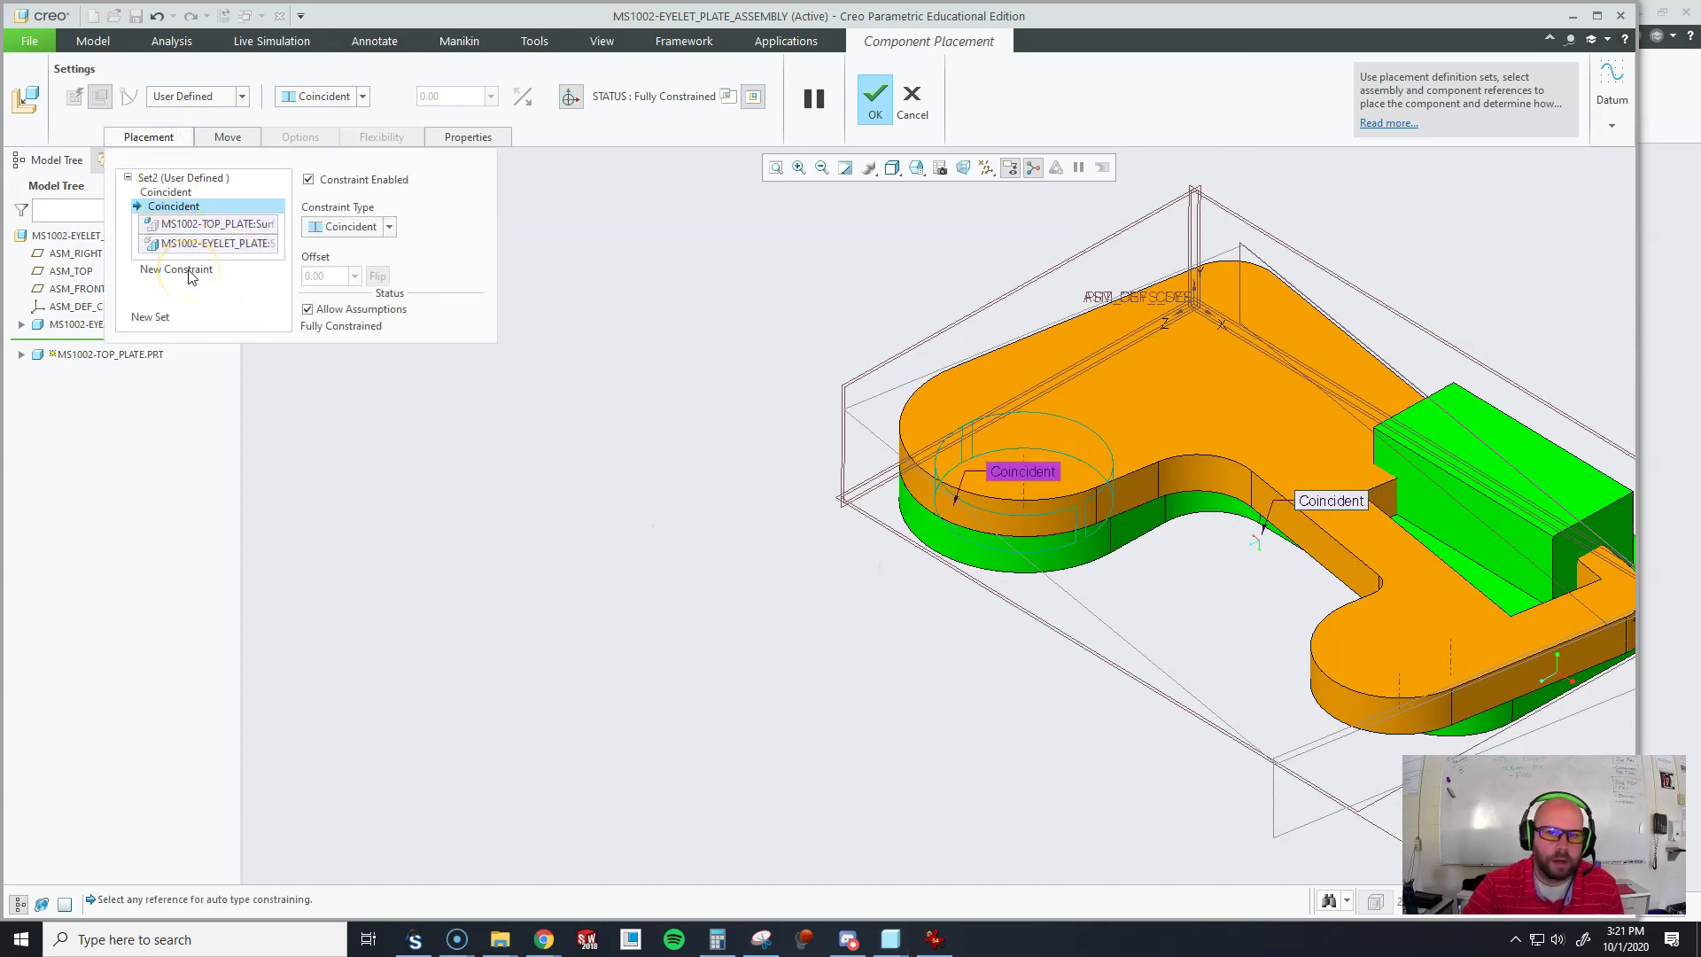
- Add a constraint between the plates' side faces, switching its type to Distance, then Parallel
{"action": "left_click", "coordinate": [188, 271]}
{"action": "scroll", "coordinate": [1017, 614], "scroll_direction": "down", "scroll_amount": 3}
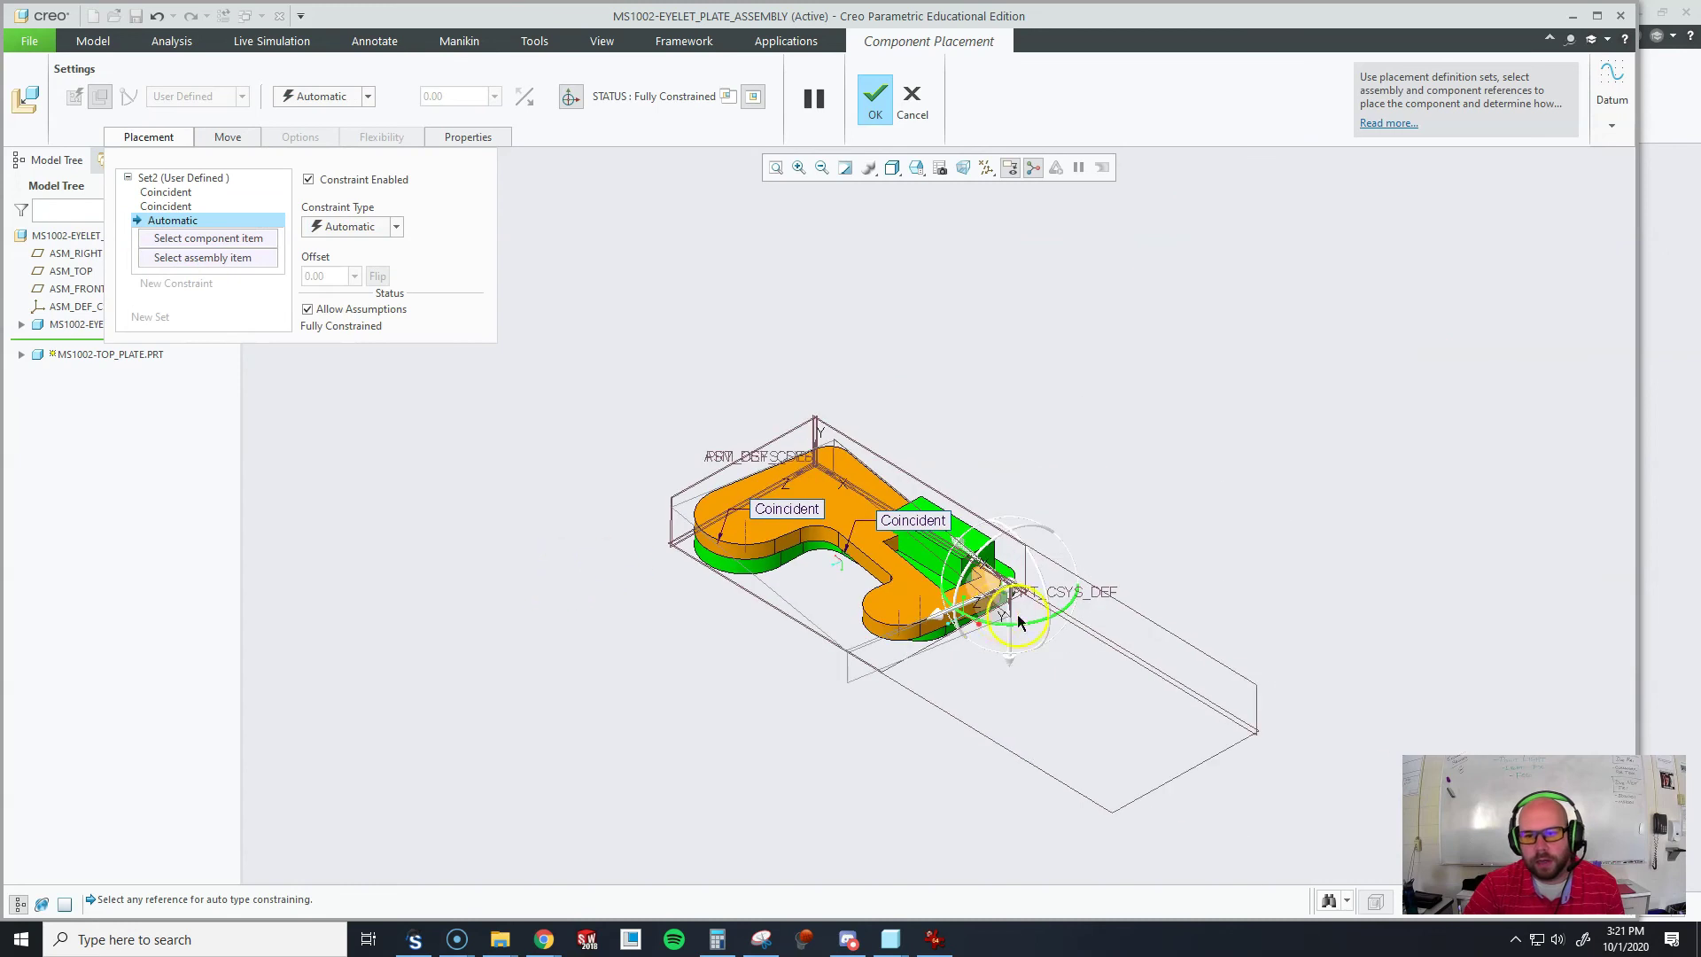
{"action": "middle_click_drag", "start_coordinate": [1017, 614], "coordinate": [980, 646]}
{"action": "scroll", "coordinate": [868, 574], "scroll_direction": "up", "scroll_amount": 3}
{"action": "scroll", "coordinate": [868, 574], "scroll_direction": "up", "scroll_amount": 3}
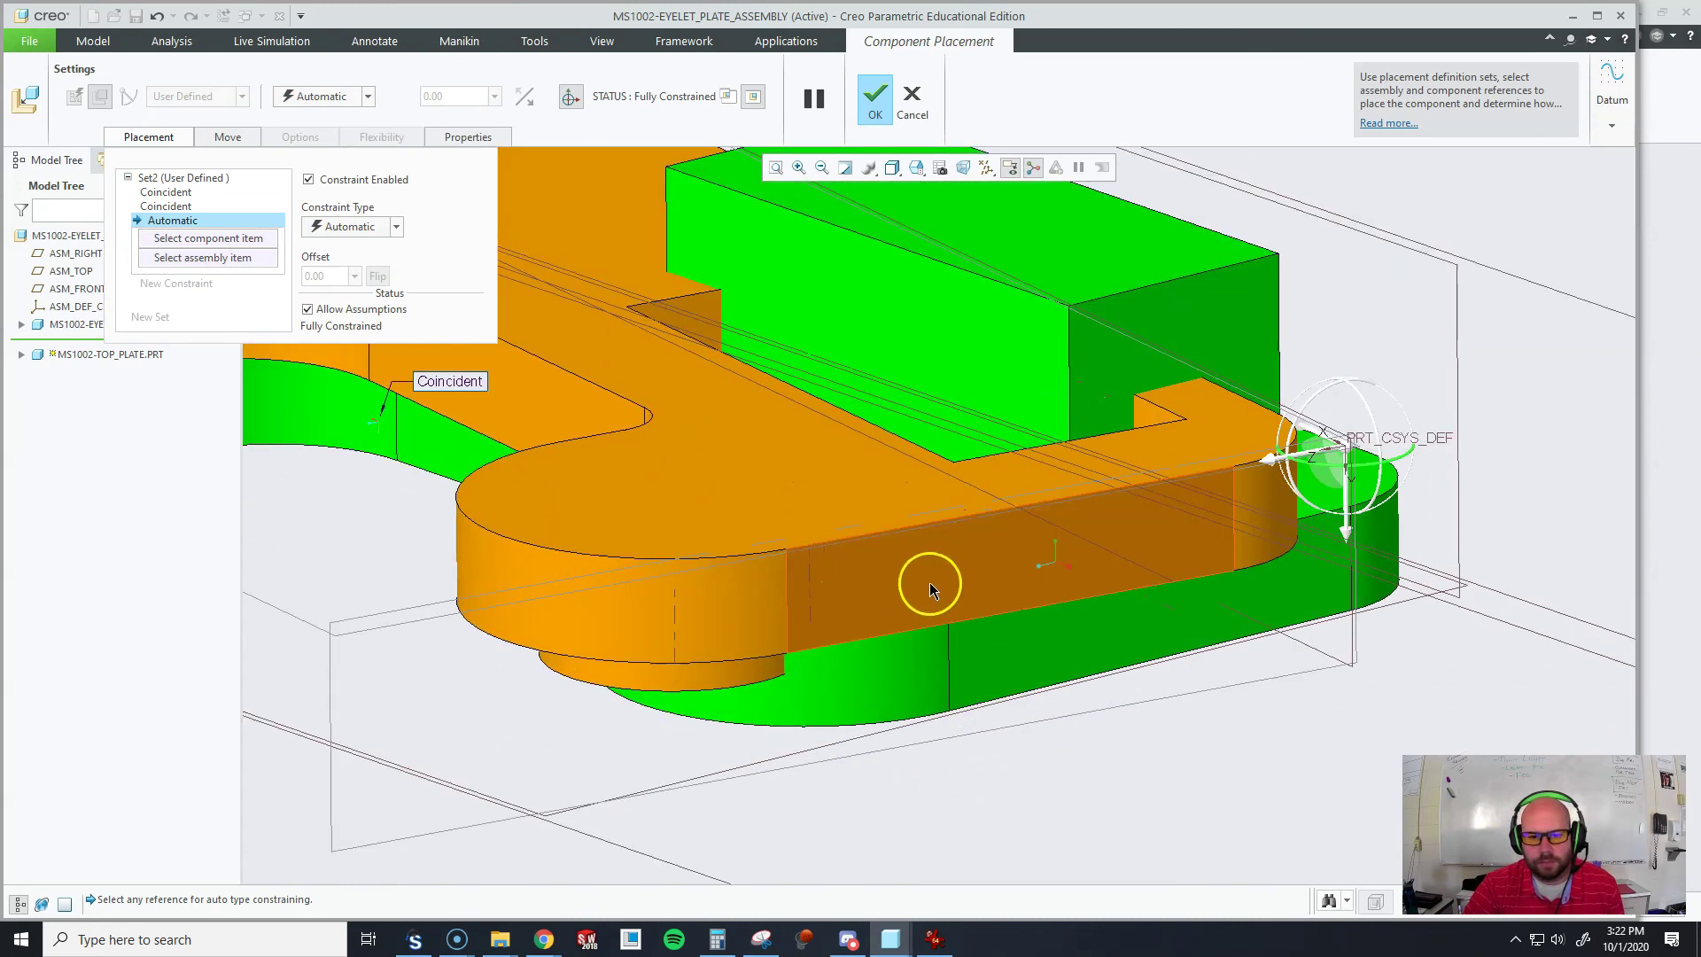
{"action": "left_click", "coordinate": [1171, 542]}
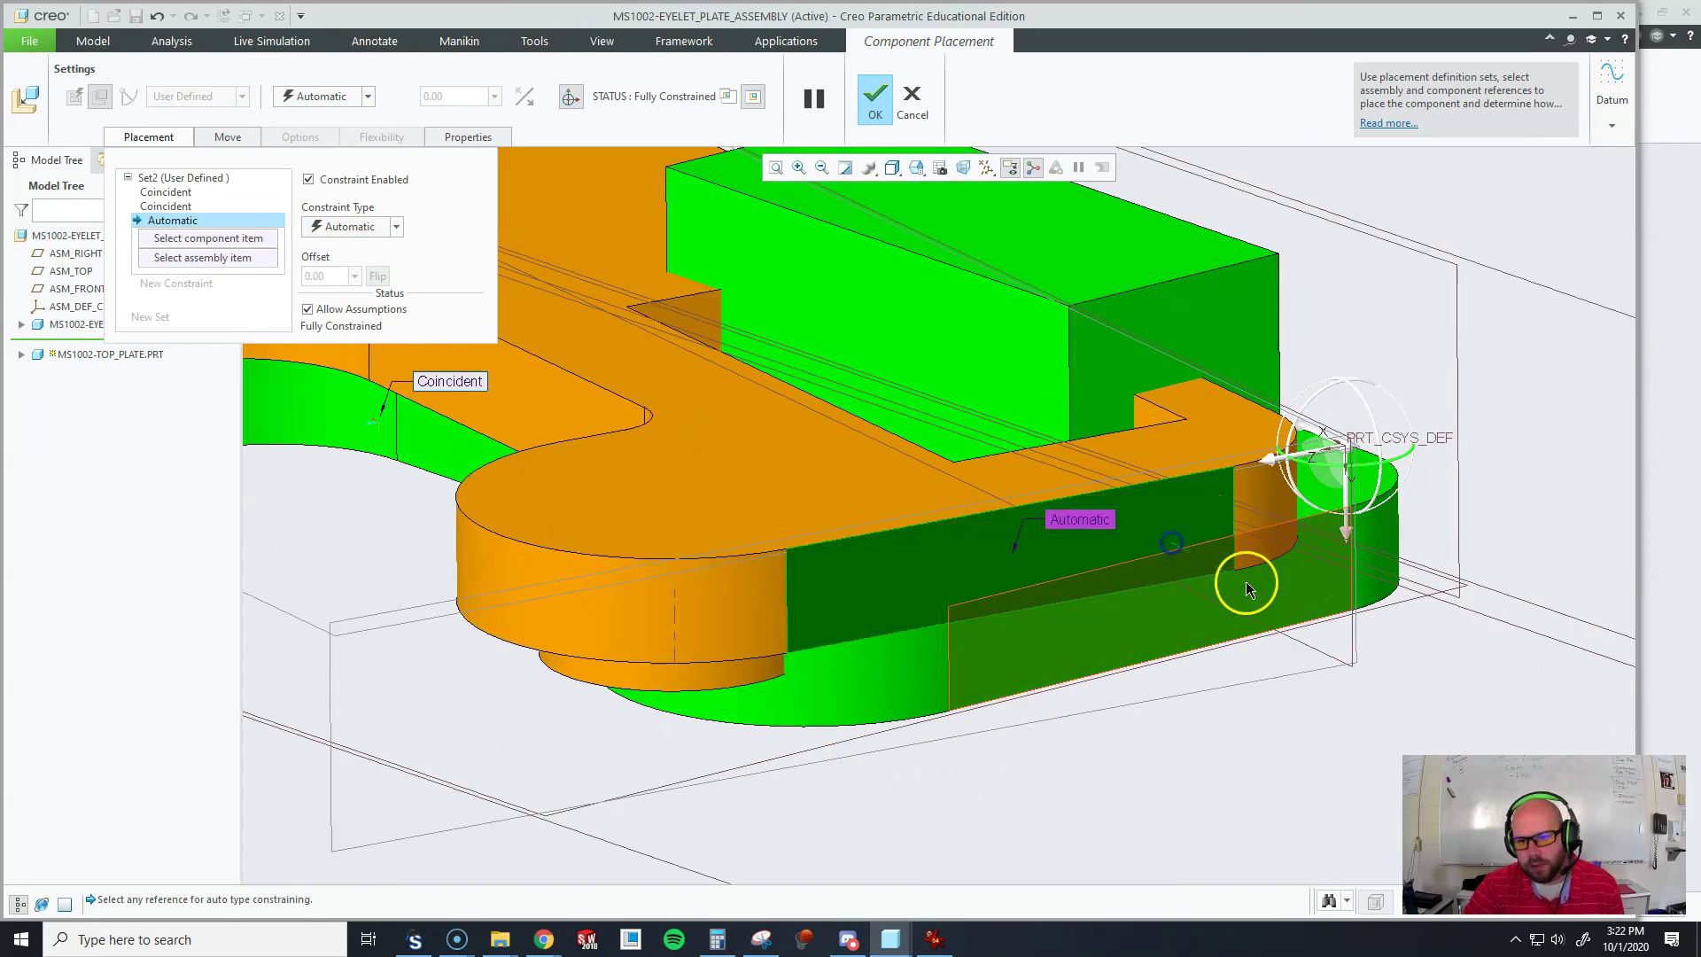
{"action": "left_click", "coordinate": [1245, 580]}
{"action": "left_click", "coordinate": [355, 227]}
{"action": "left_click", "coordinate": [357, 244]}
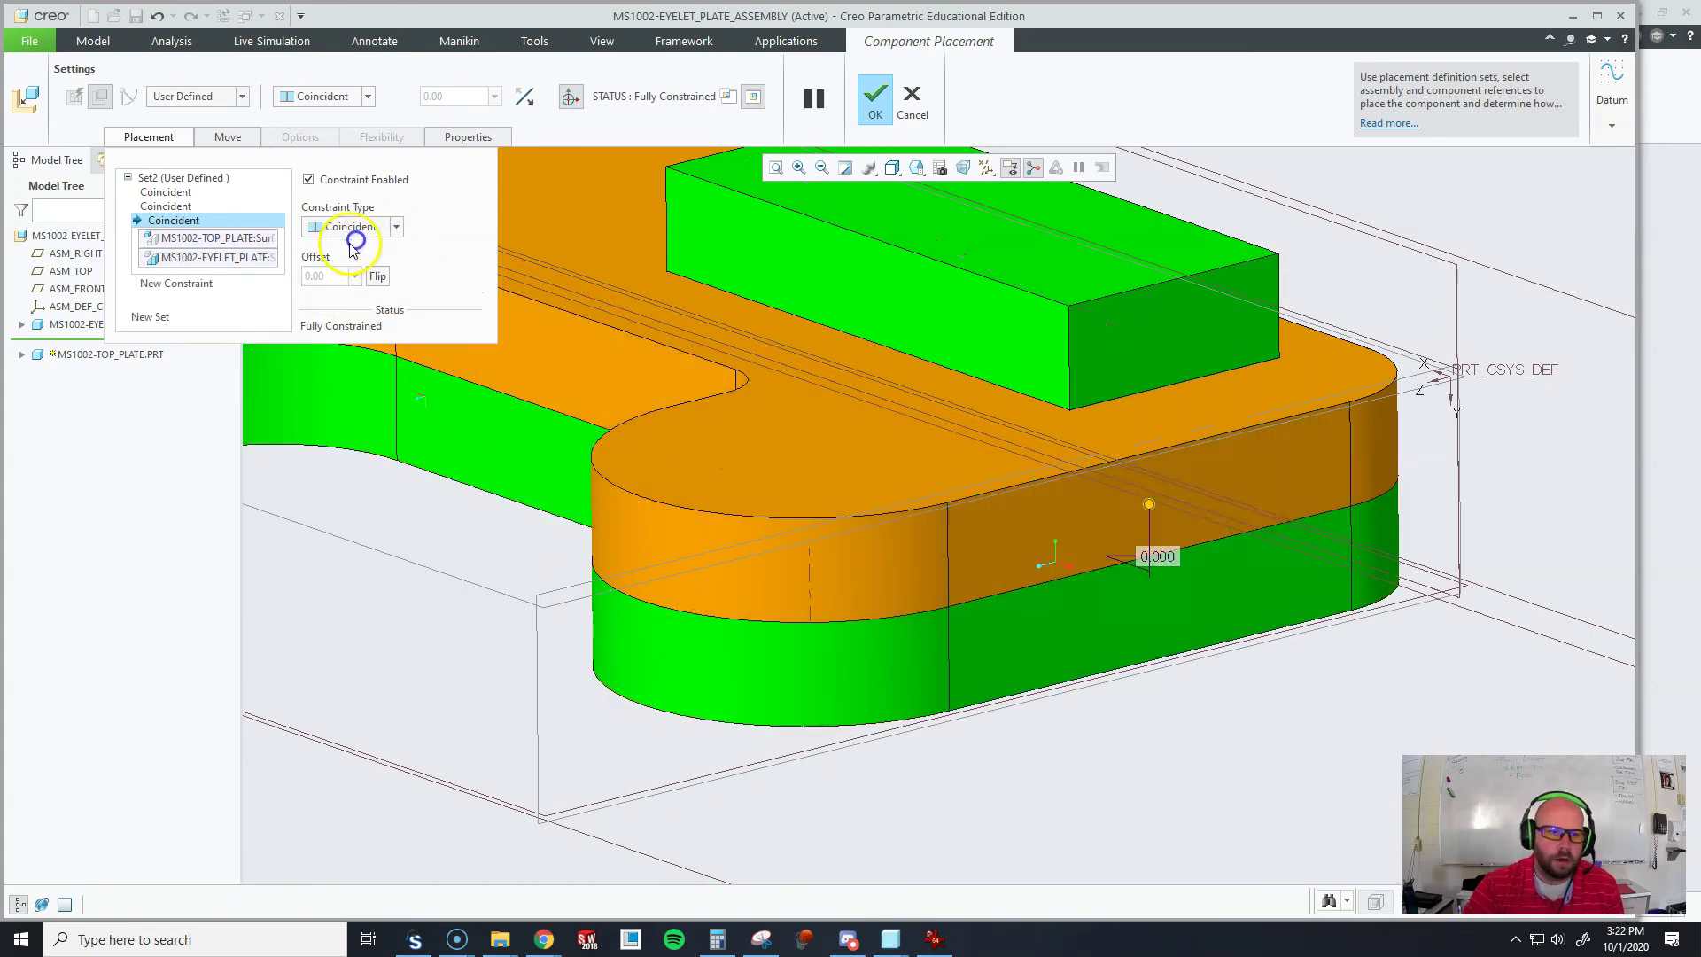
{"action": "left_click", "coordinate": [341, 227]}
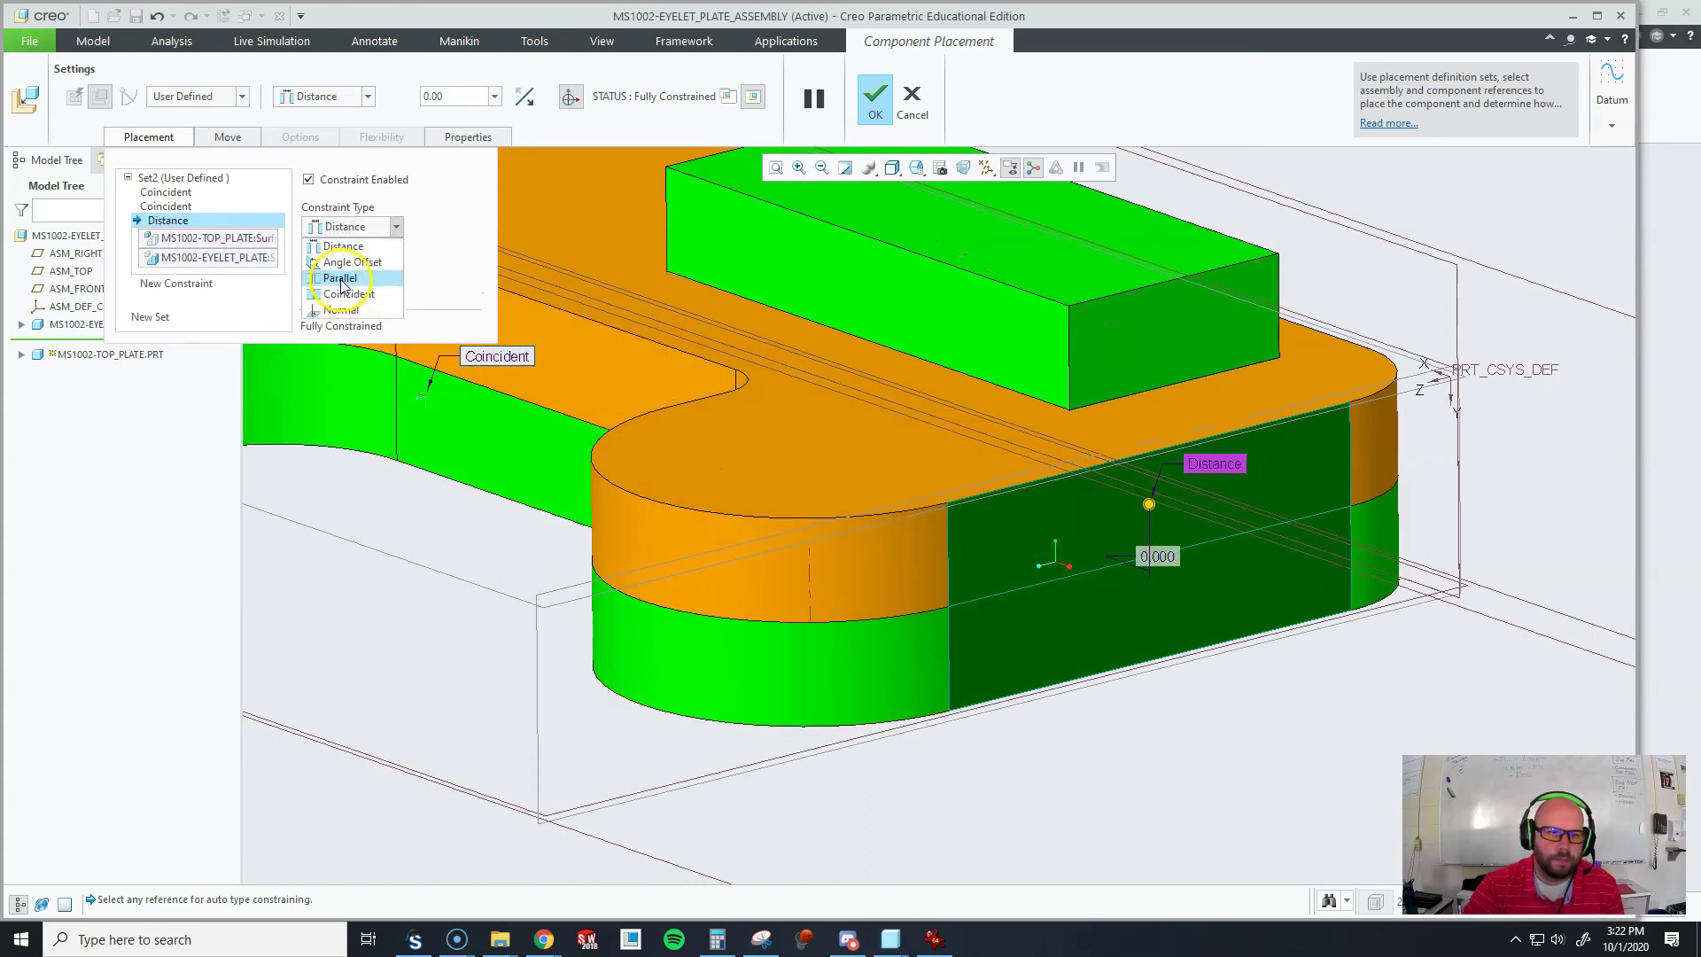
{"action": "left_click", "coordinate": [337, 273]}
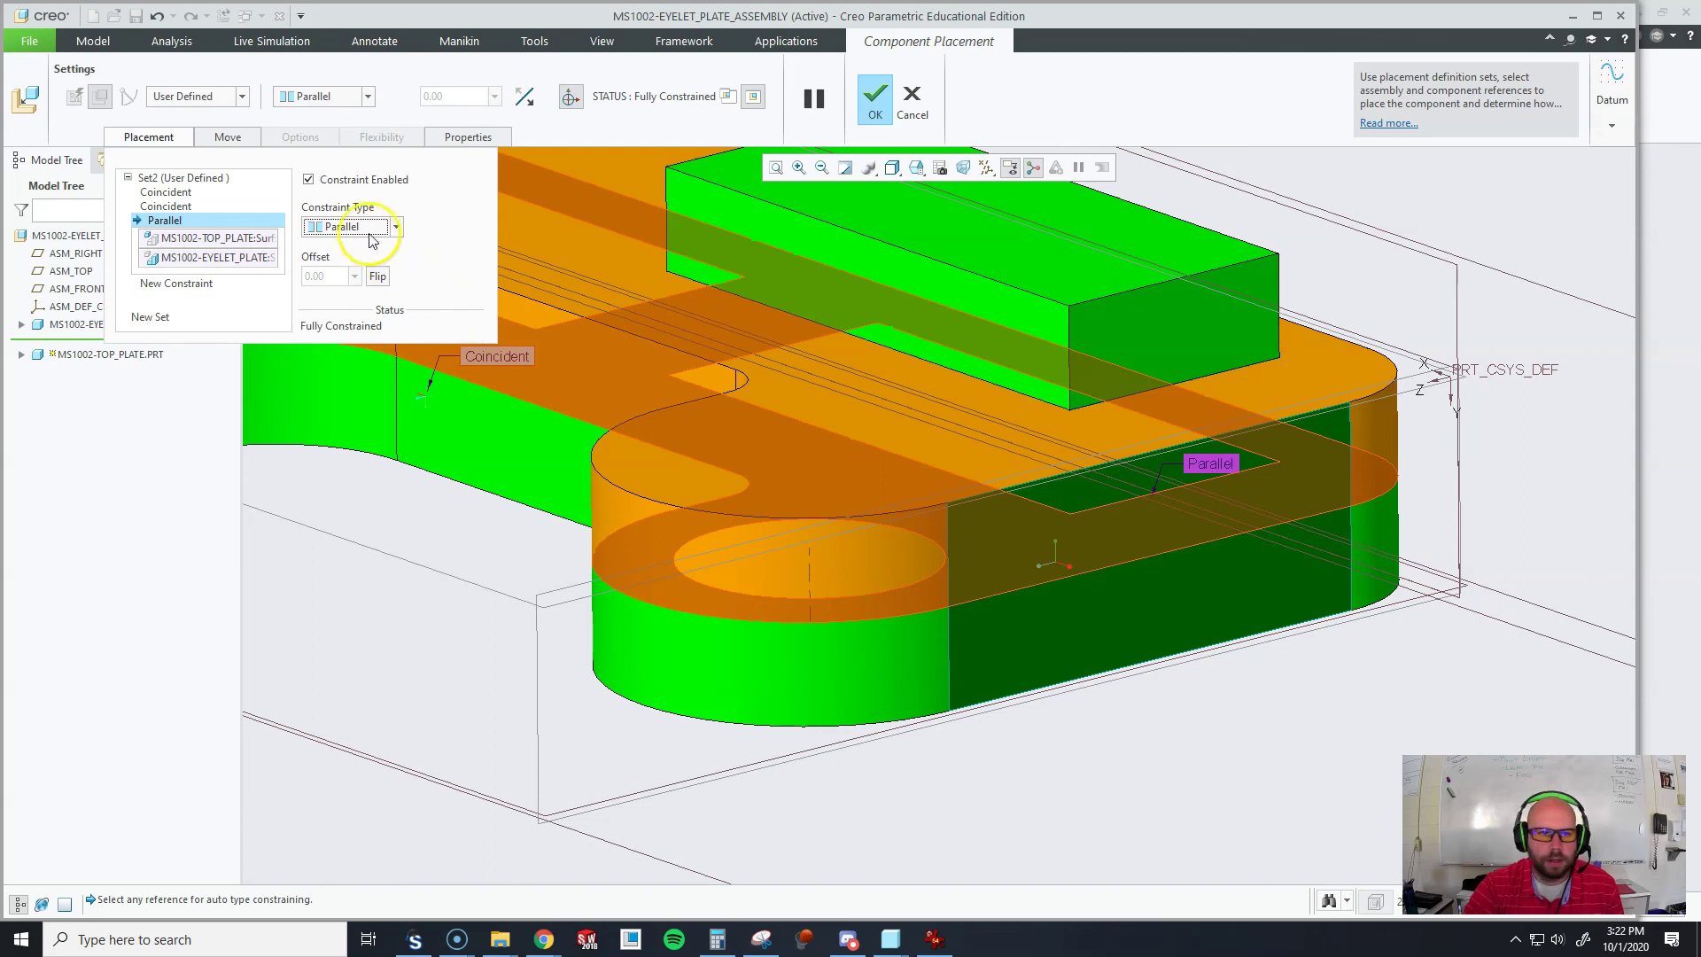
- Delete the Parallel constraint and start another empty new constraint
{"action": "left_click", "coordinate": [138, 222]}
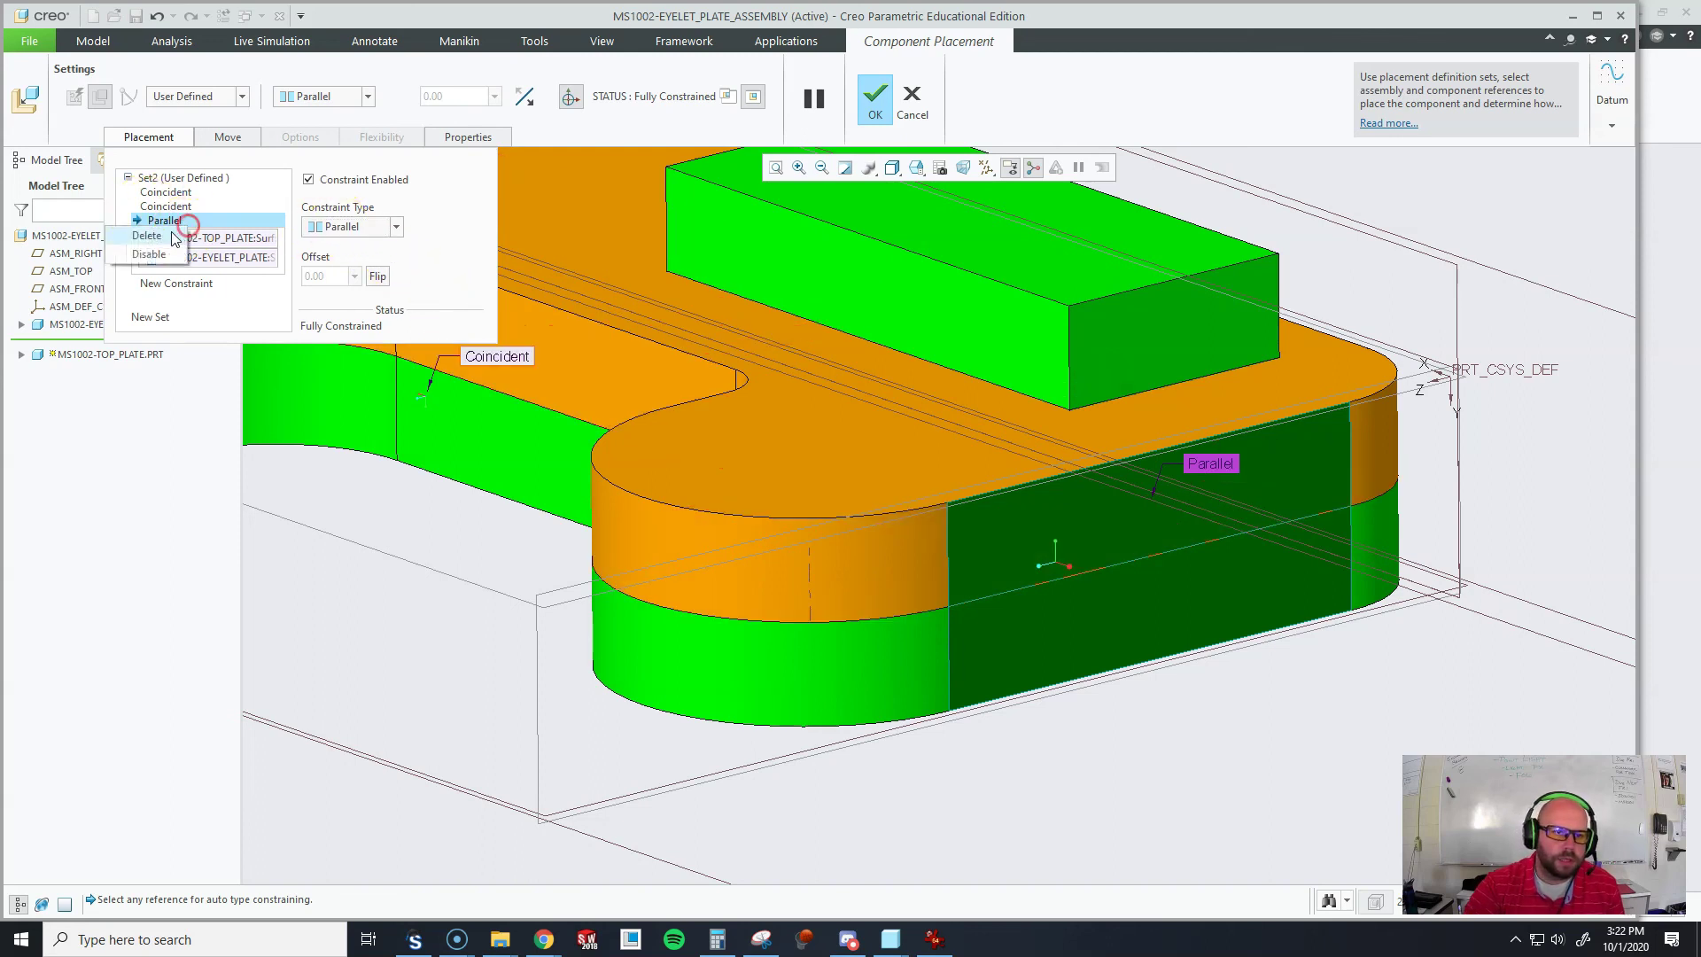
{"action": "left_click", "coordinate": [168, 207]}
{"action": "middle_click_drag", "start_coordinate": [684, 510], "coordinate": [668, 429]}
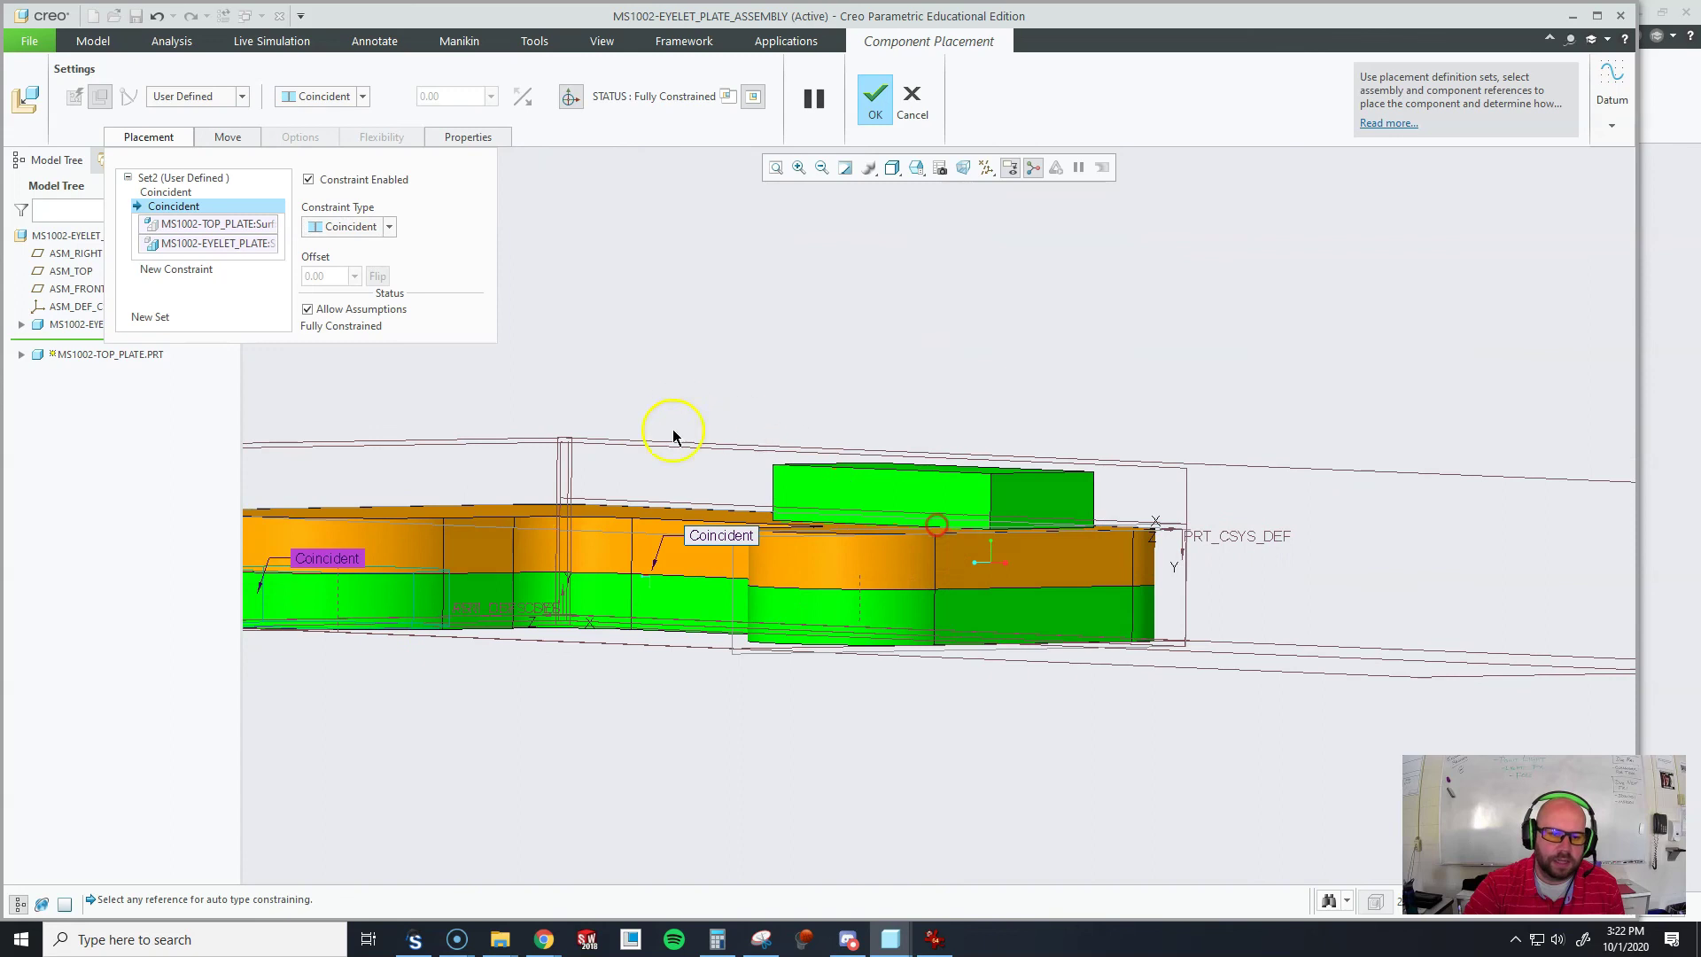
{"action": "left_click", "coordinate": [176, 268]}
{"action": "mouse_move", "coordinate": [986, 562]}
{"action": "middle_mouse_down"}
{"action": "mouse_move", "coordinate": [888, 590]}
{"action": "mouse_move", "coordinate": [985, 549]}
{"action": "middle_mouse_up"}
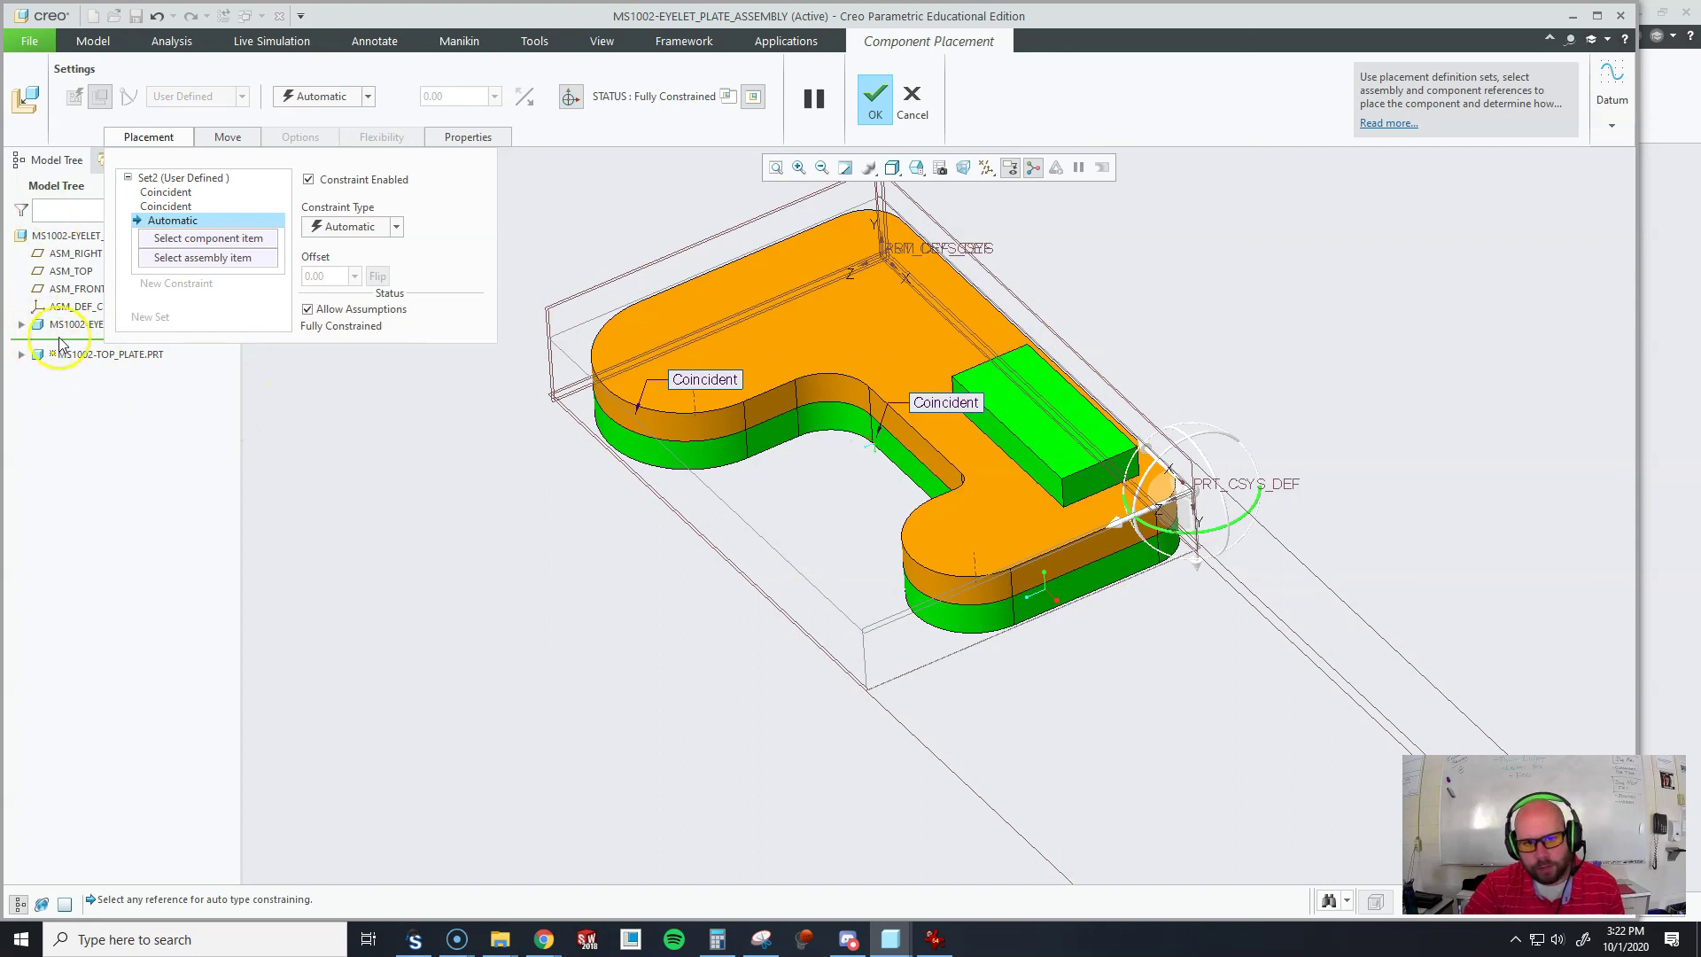
{"action": "middle_click_drag", "start_coordinate": [1020, 550], "coordinate": [567, 416]}
- Orient a top plate surface to an eyelet plate surface, then restore a standard view orientation
{"action": "left_click", "coordinate": [1148, 585]}
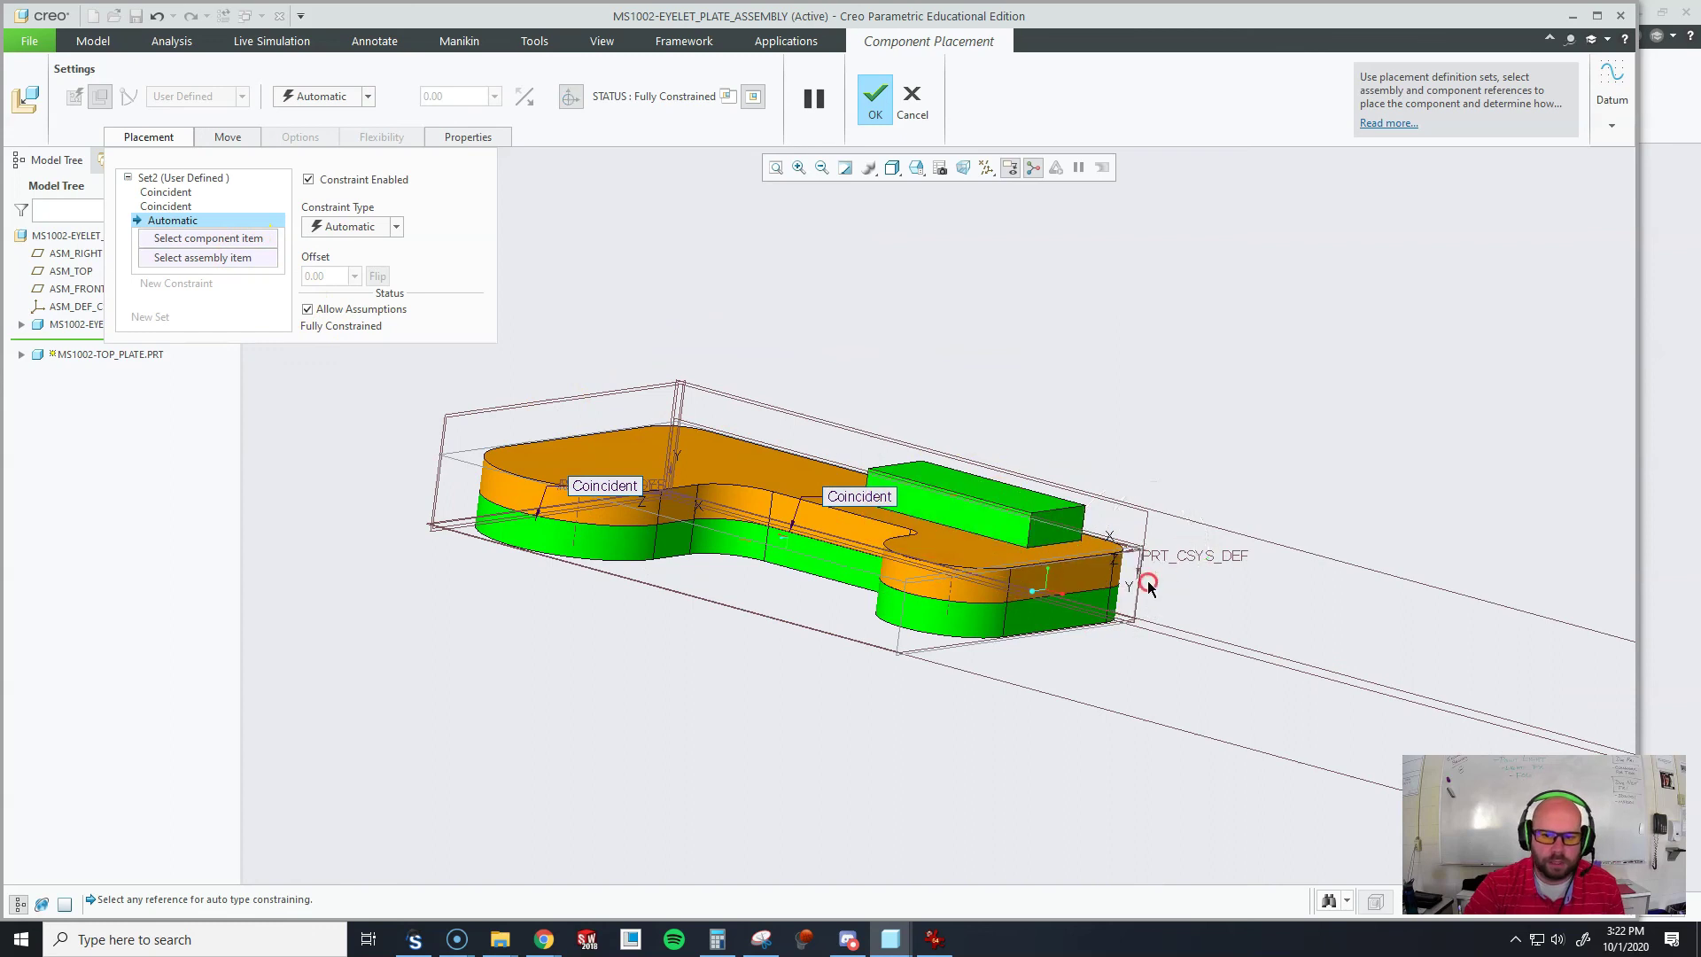
{"action": "left_click_drag", "start_coordinate": [1161, 557], "coordinate": [213, 310]}
{"action": "left_click", "coordinate": [465, 593]}
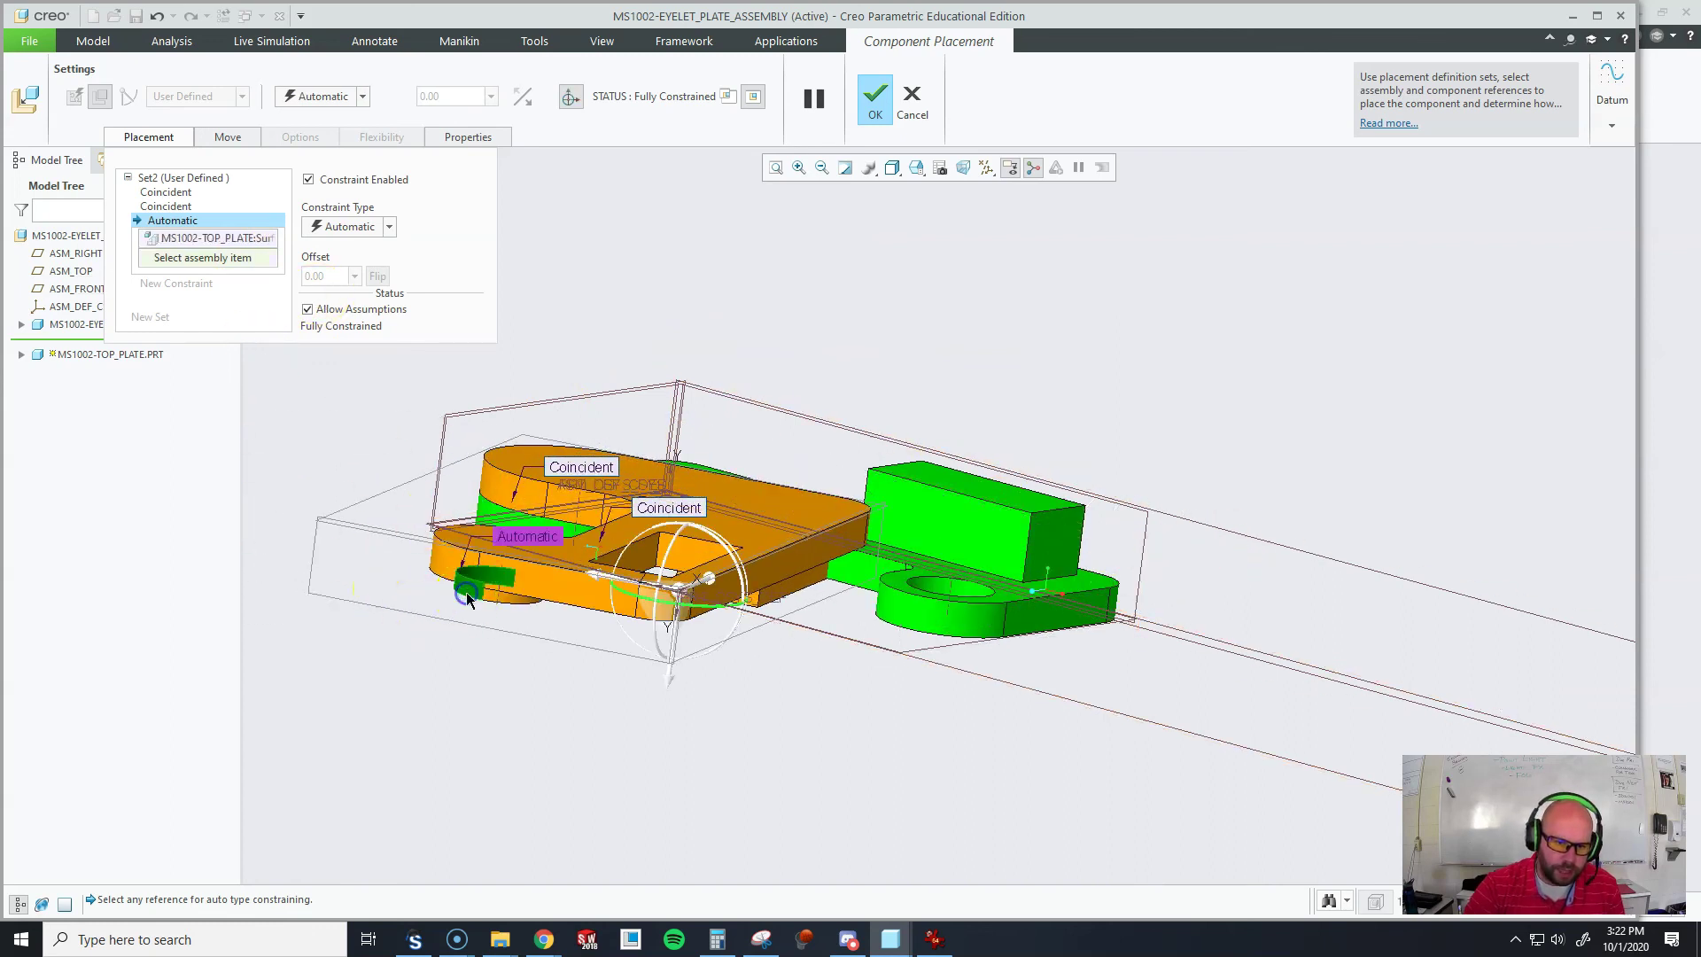
{"action": "scroll", "coordinate": [930, 585], "scroll_direction": "up", "scroll_amount": 3}
{"action": "left_click", "coordinate": [944, 555]}
{"action": "scroll", "coordinate": [961, 700], "scroll_direction": "down", "scroll_amount": 4}
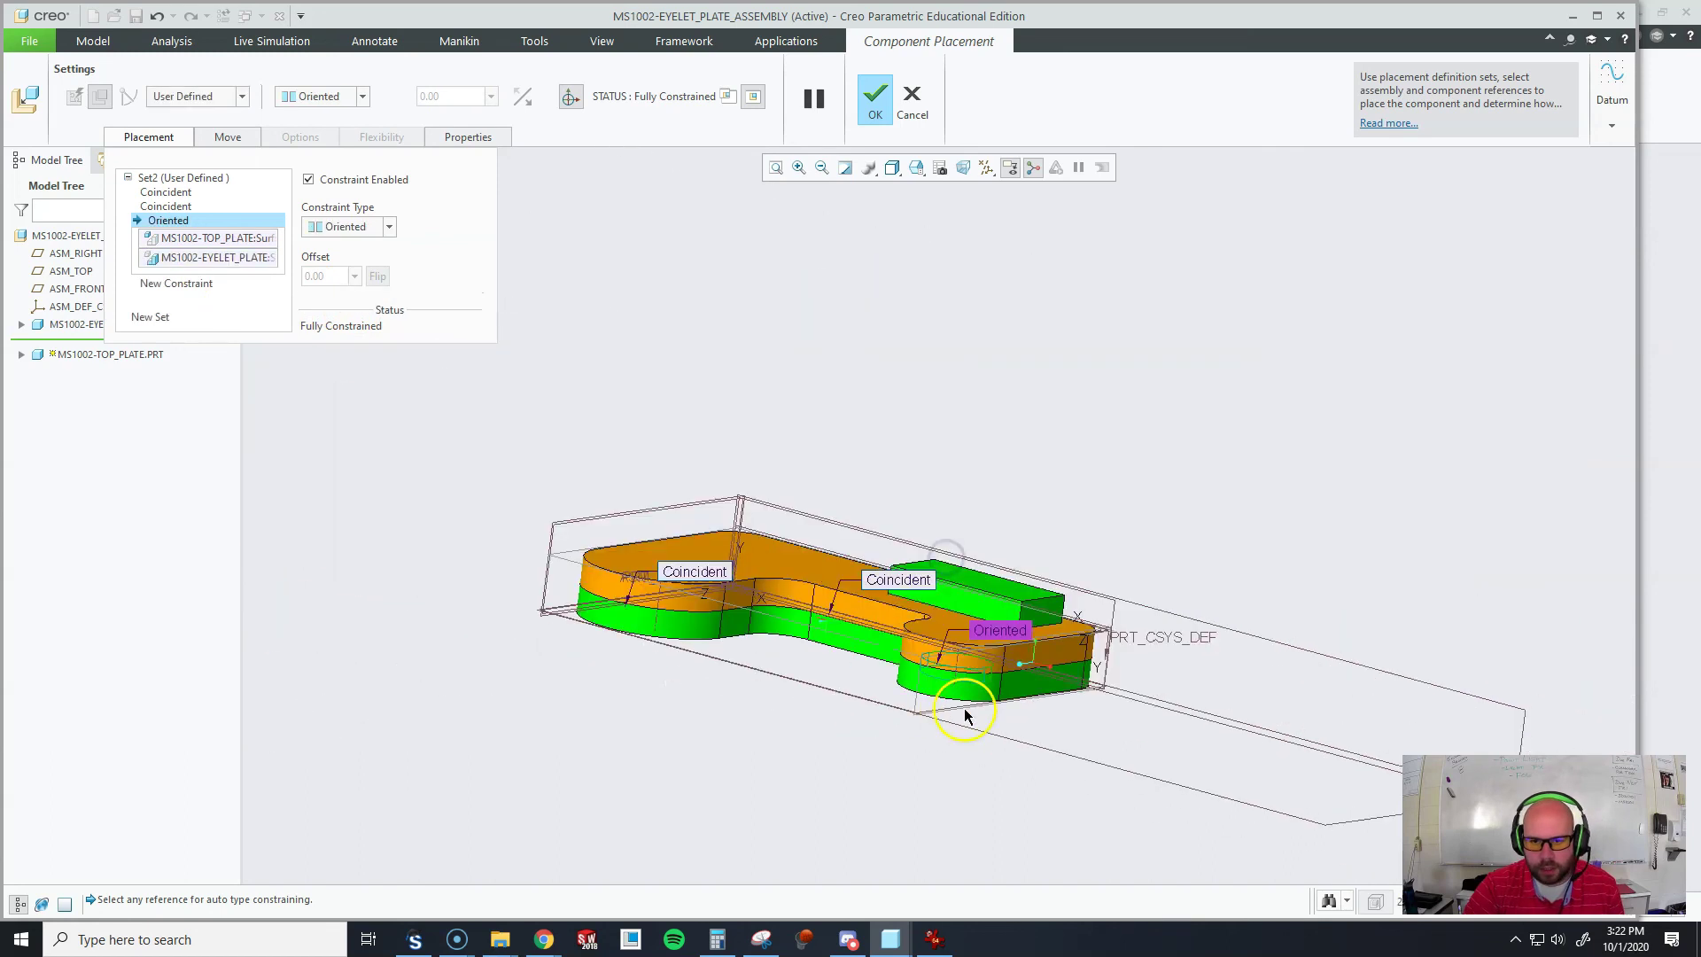
{"action": "scroll", "coordinate": [1099, 689], "scroll_direction": "down", "scroll_amount": 2}
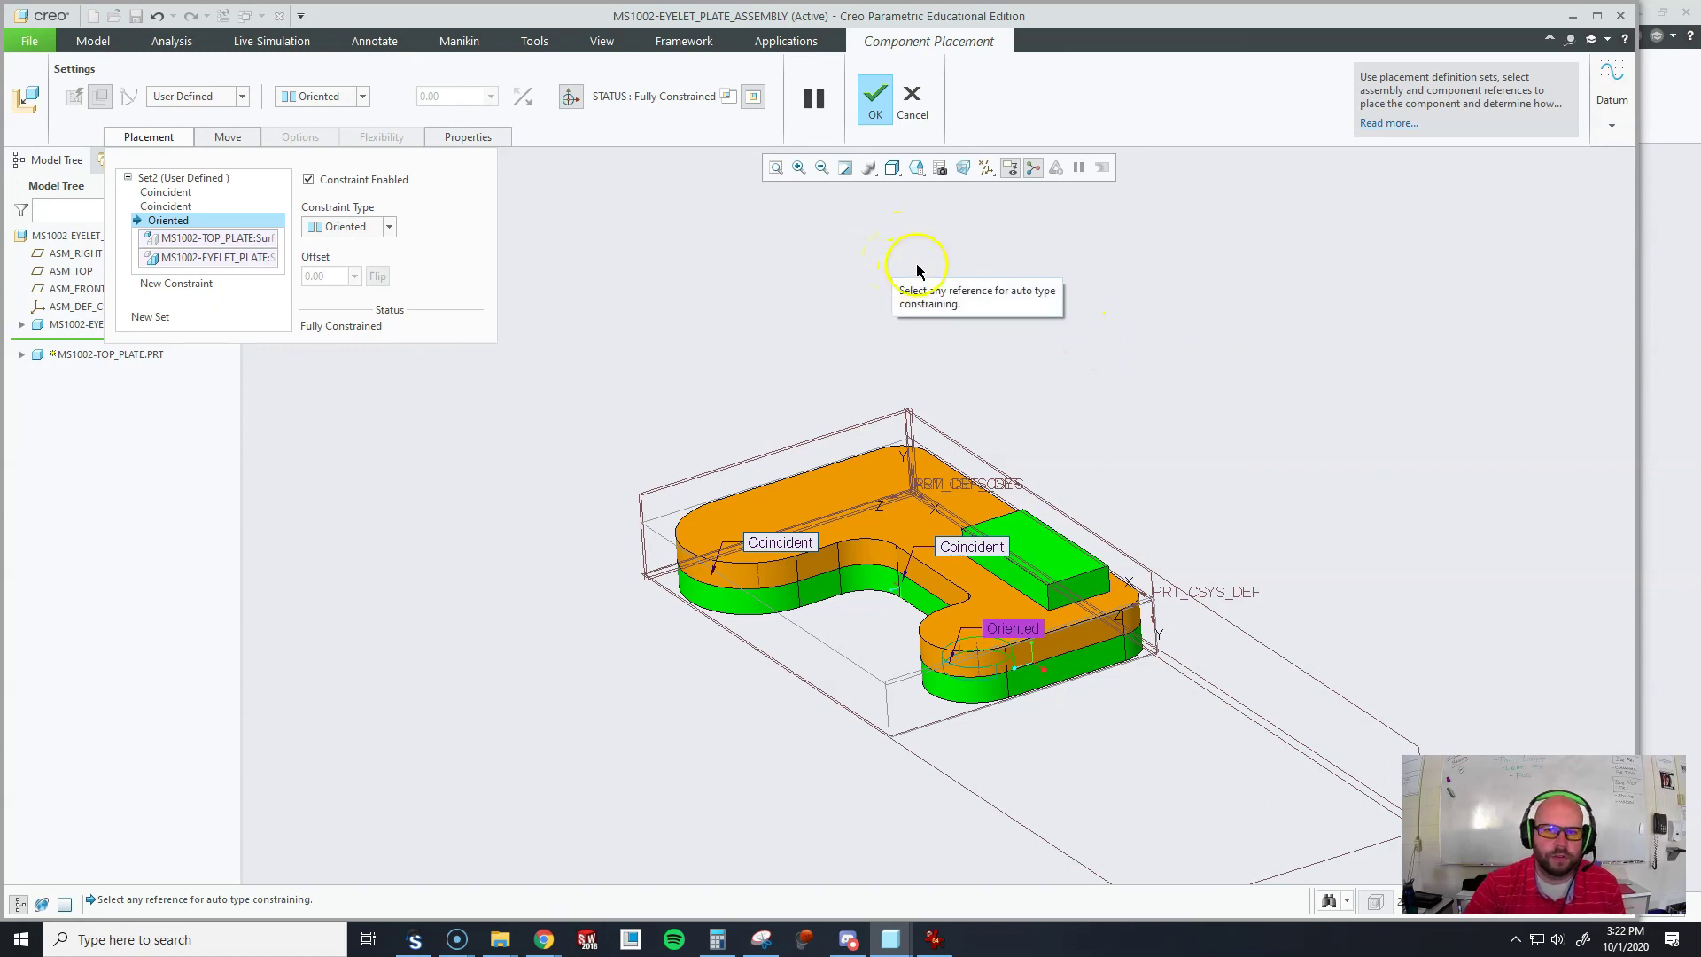
{"action": "left_click", "coordinate": [917, 168]}
{"action": "left_click", "coordinate": [797, 199]}
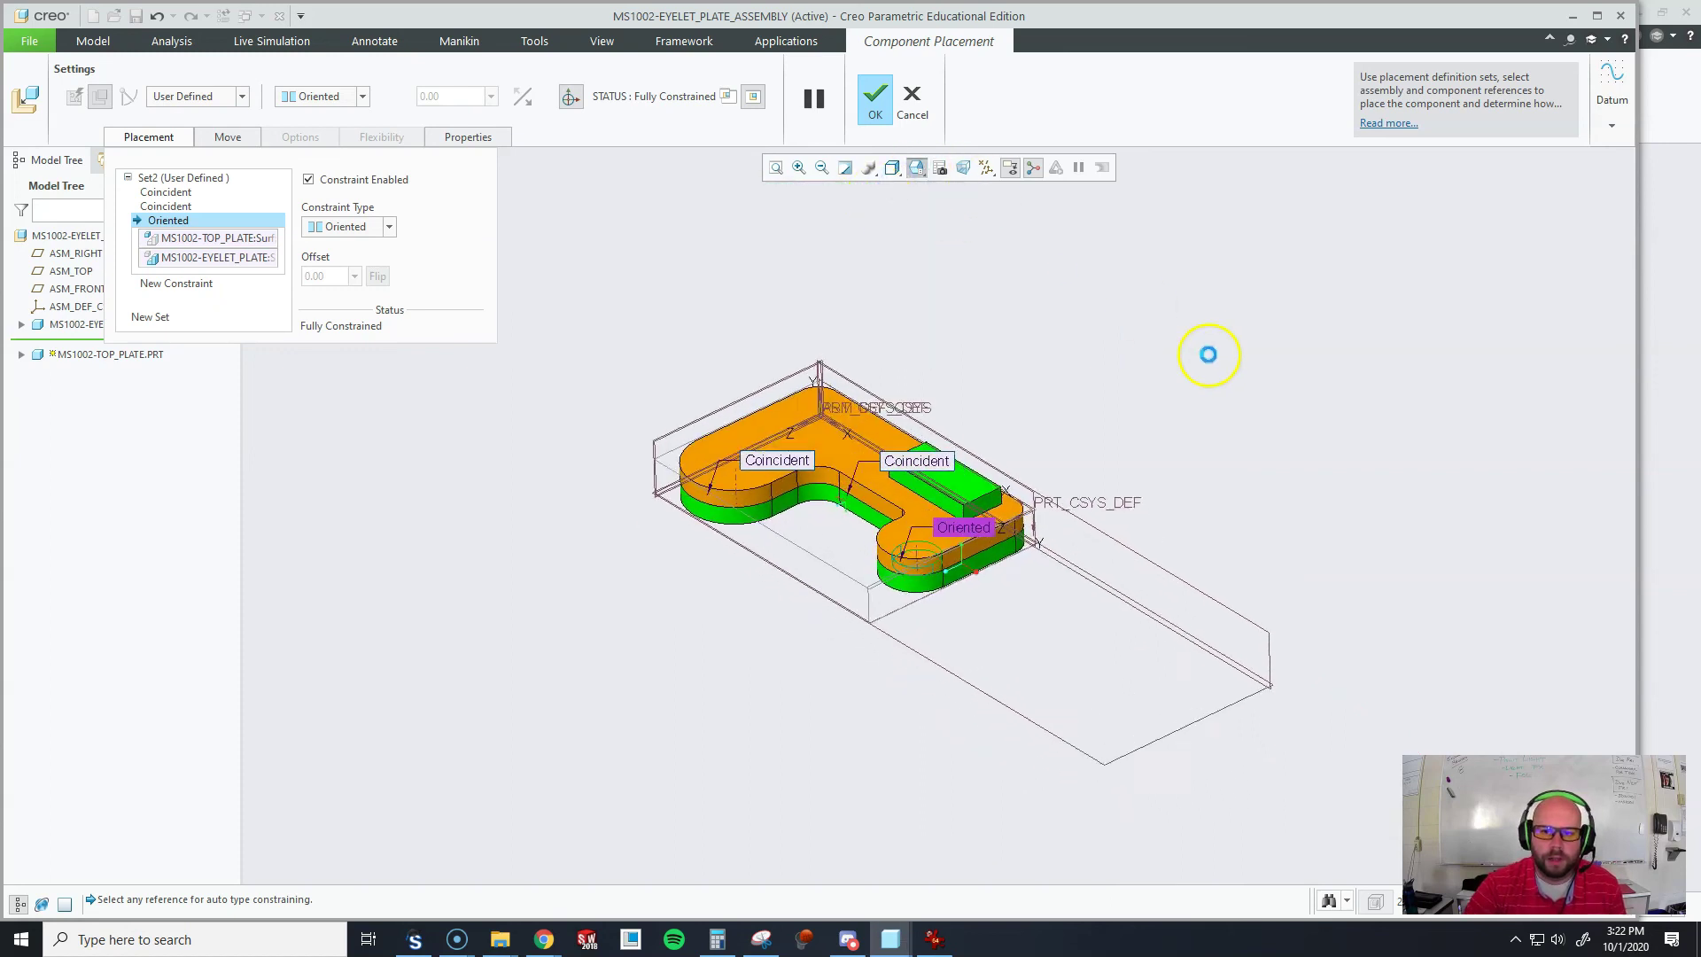
{"action": "left_click", "coordinate": [875, 98]}
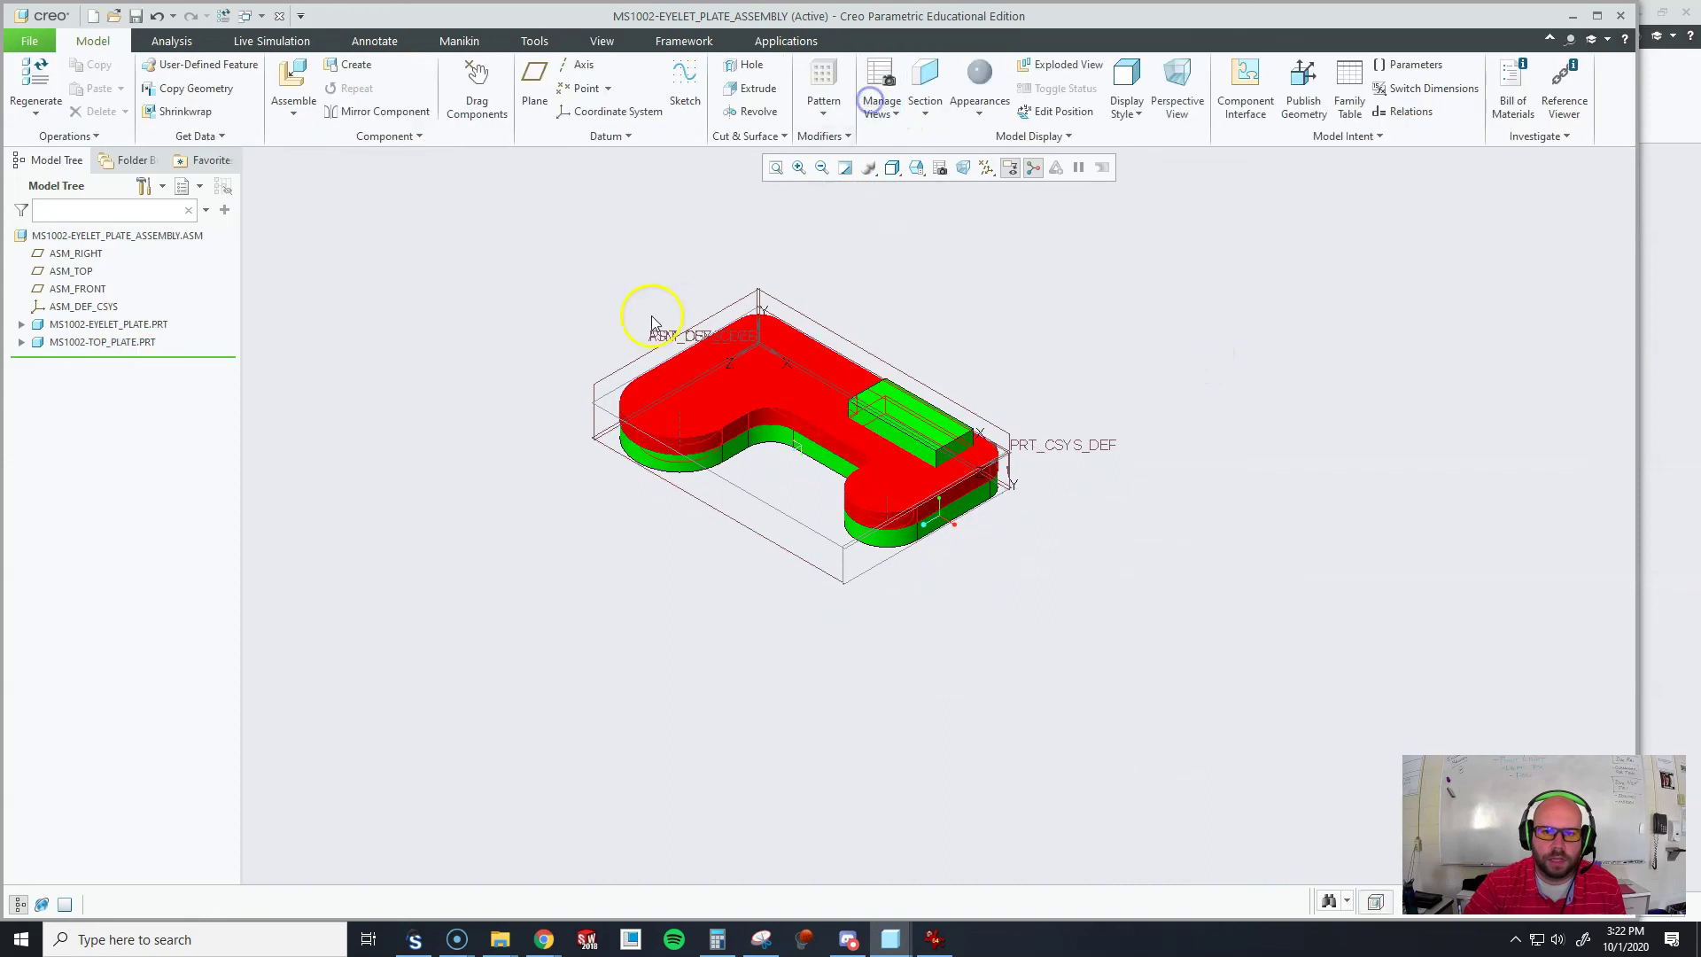
{"action": "scroll", "coordinate": [719, 335], "scroll_direction": "up", "scroll_amount": 5}
{"action": "scroll", "coordinate": [719, 335], "scroll_direction": "down", "scroll_amount": 6}
{"action": "scroll", "coordinate": [1091, 486], "scroll_direction": "up", "scroll_amount": 1}
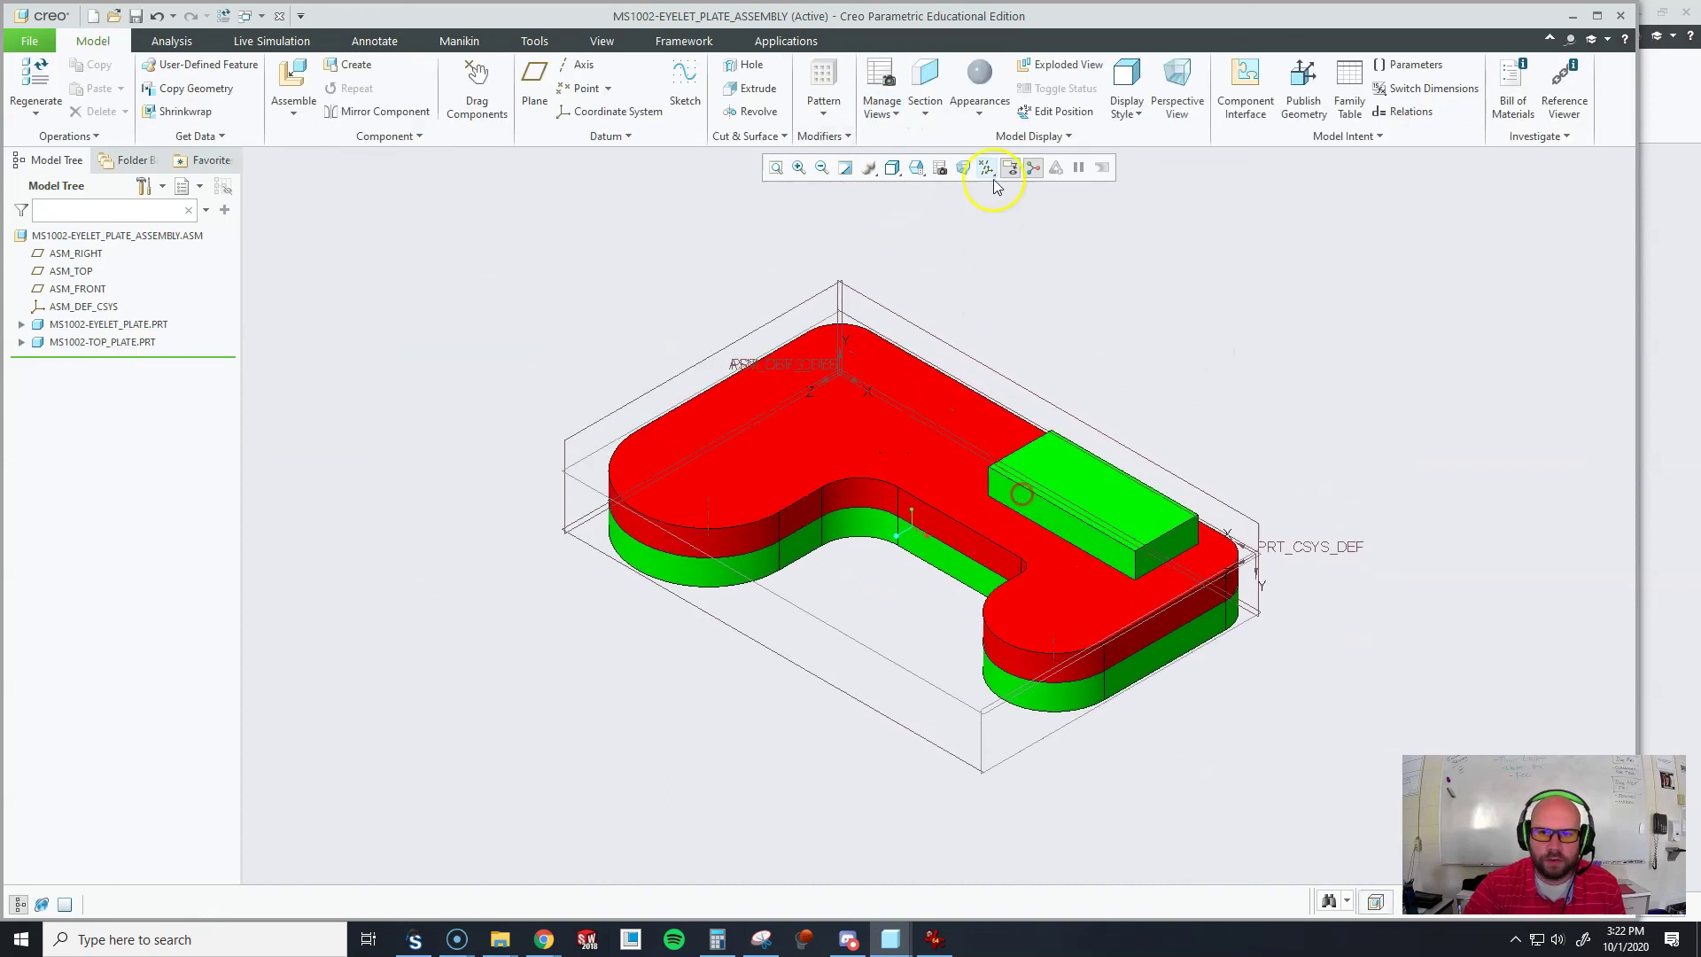
{"action": "left_click", "coordinate": [893, 168]}
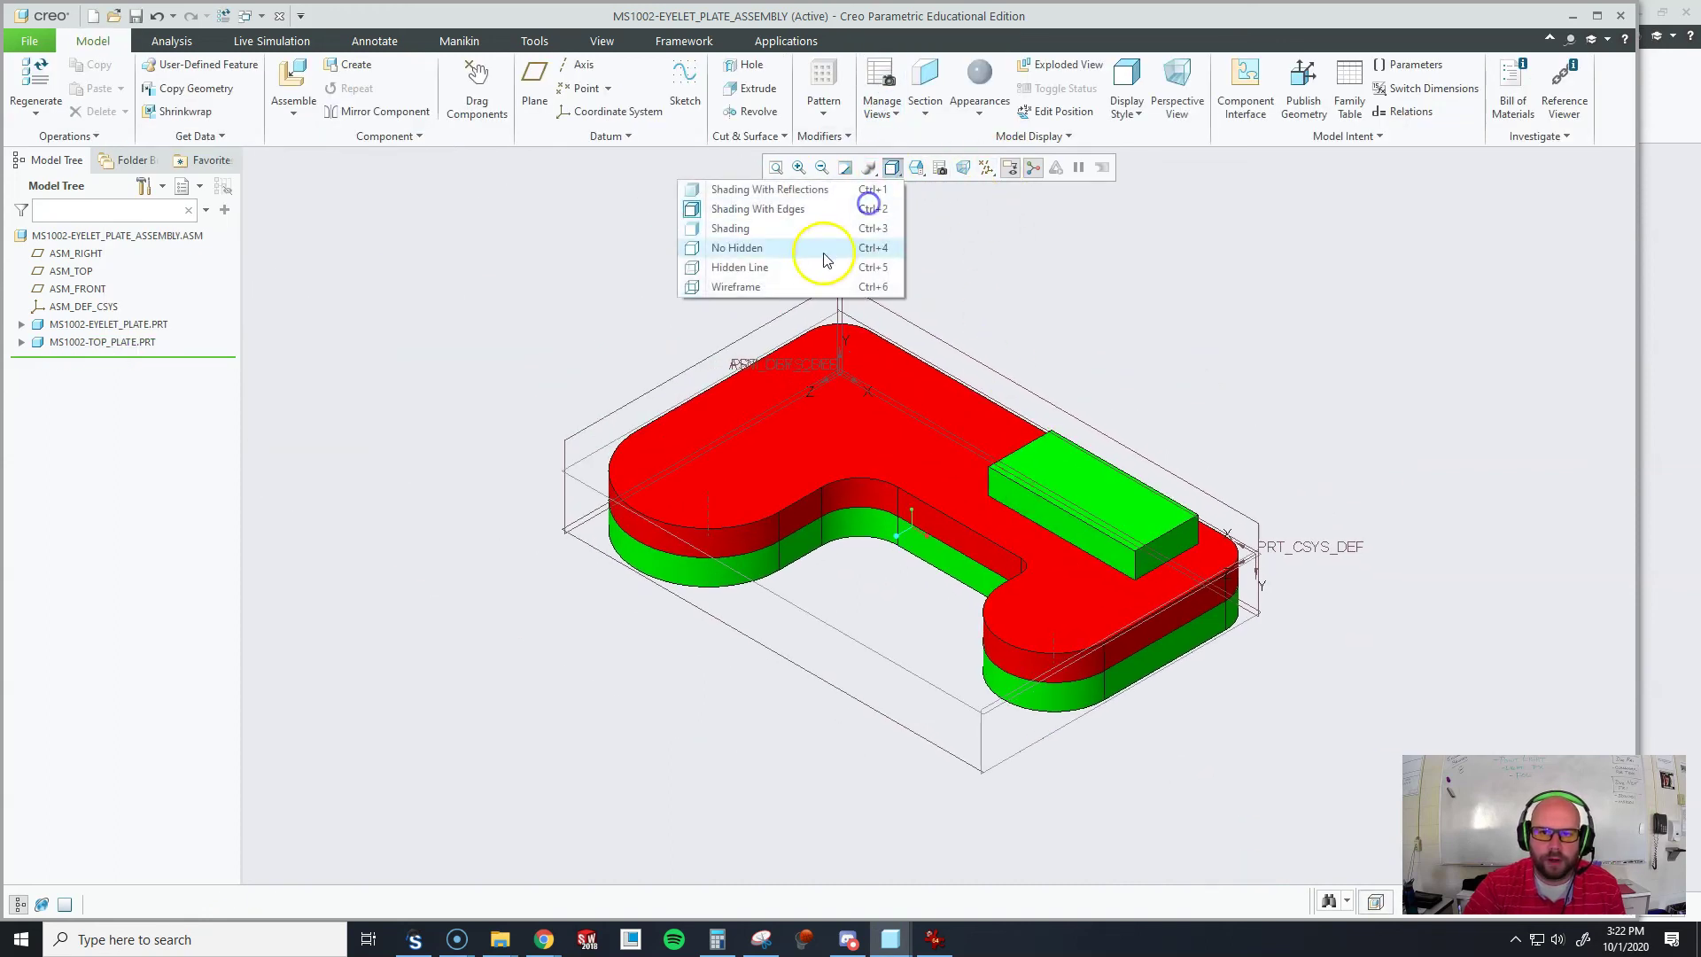
{"action": "left_click", "coordinate": [783, 284]}
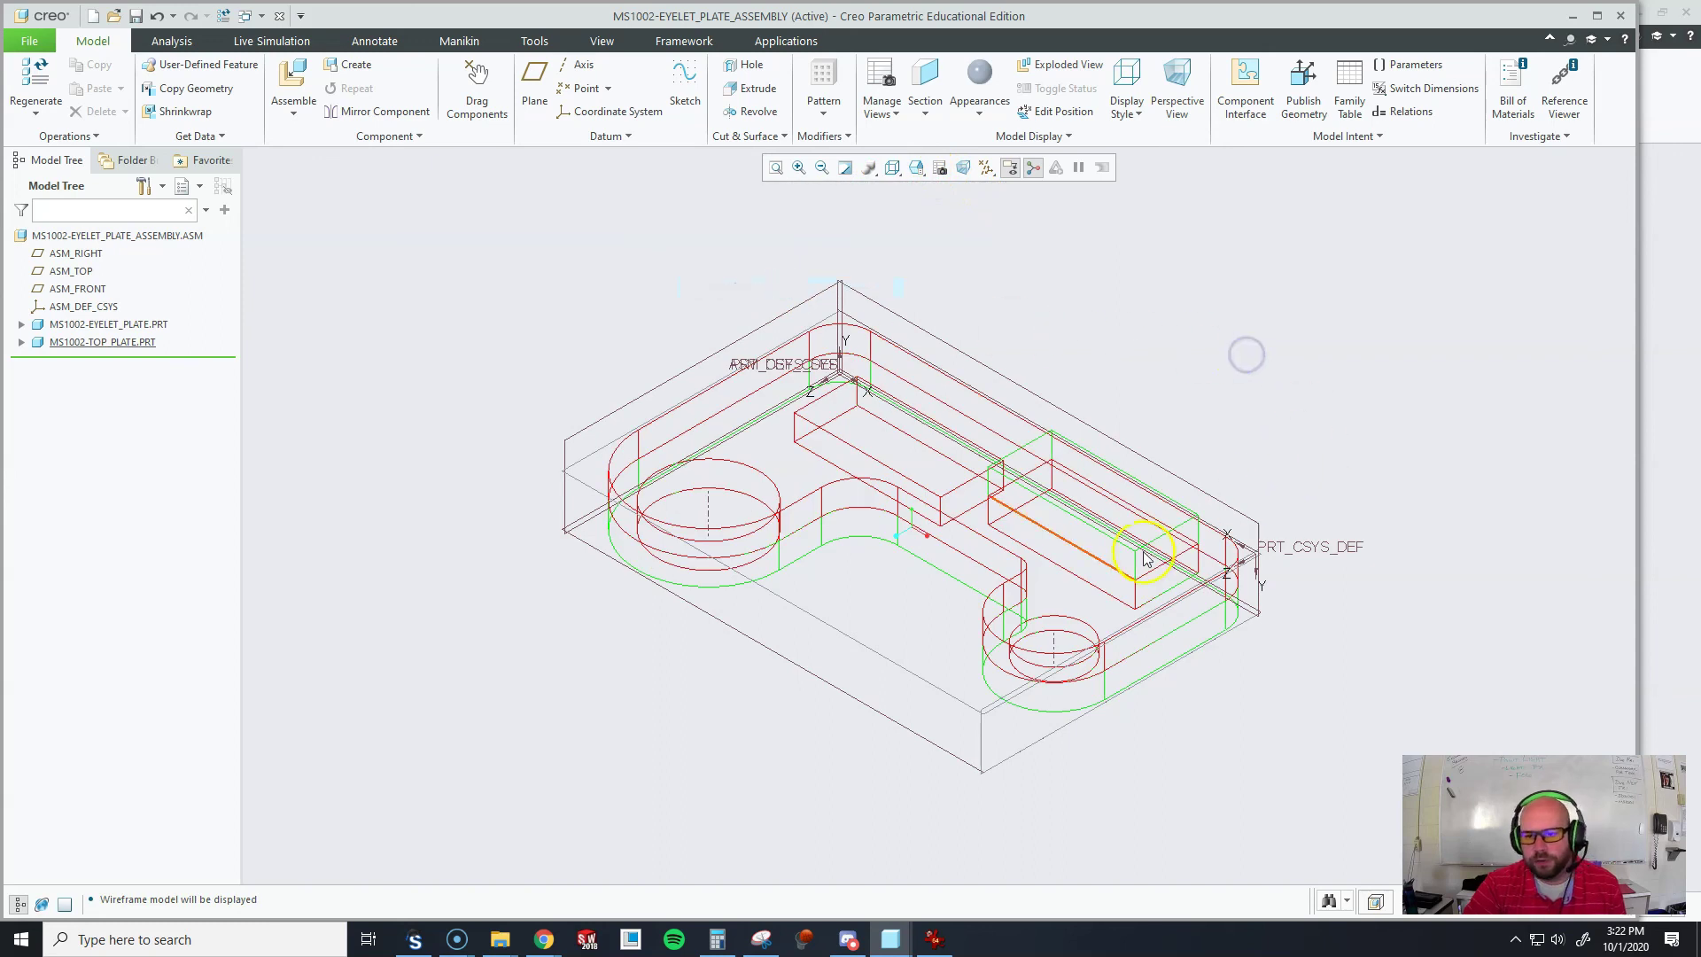
{"action": "left_click", "coordinate": [891, 168]}
{"action": "left_click", "coordinate": [805, 204]}
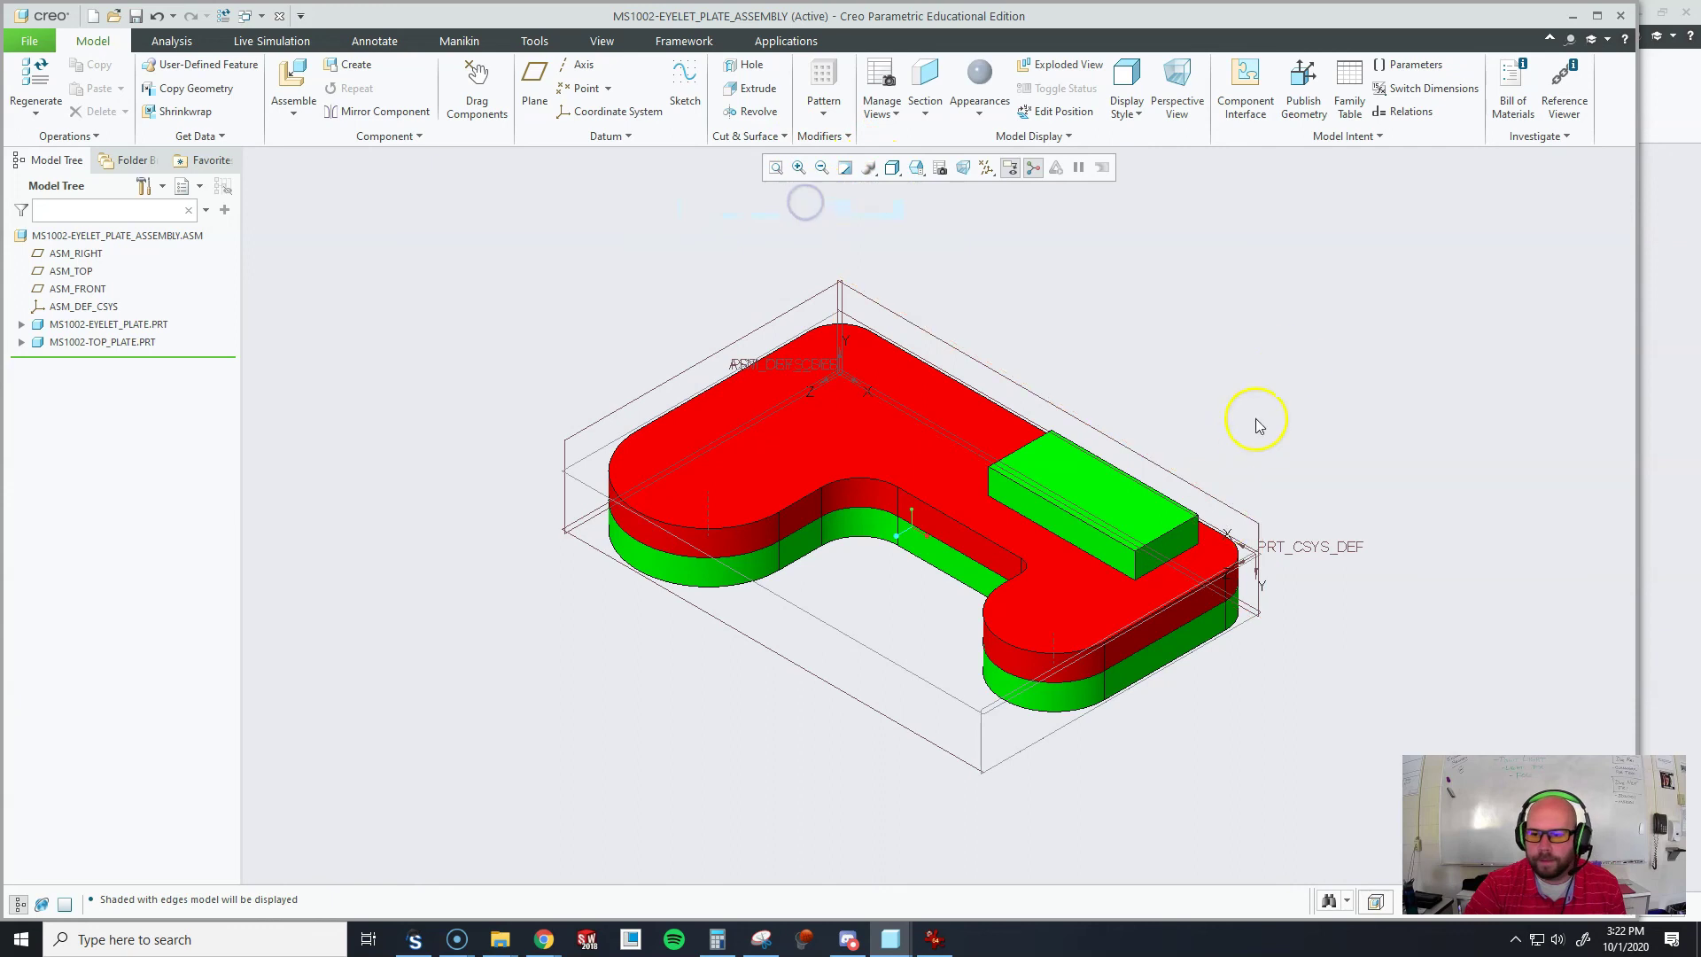